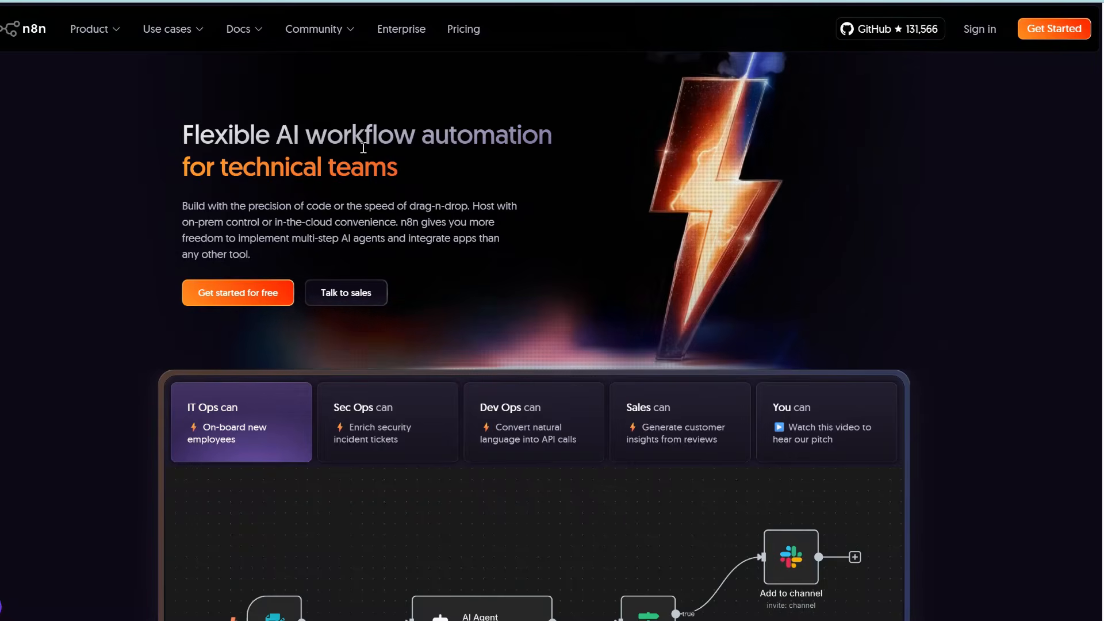
- Read the n8n homepage's headline and introduction, and examine its sample AI Agent workflow and integrations section
left_click_drag(184, 133, 517, 162)
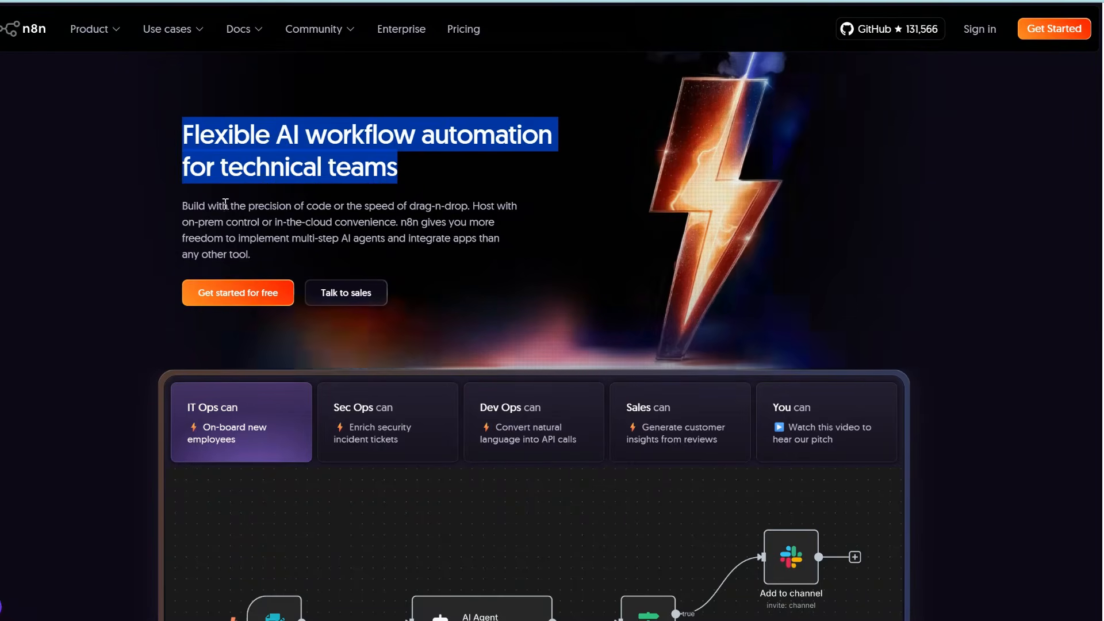
left_click_drag(217, 205, 423, 288)
scroll(389, 469, "down", 4)
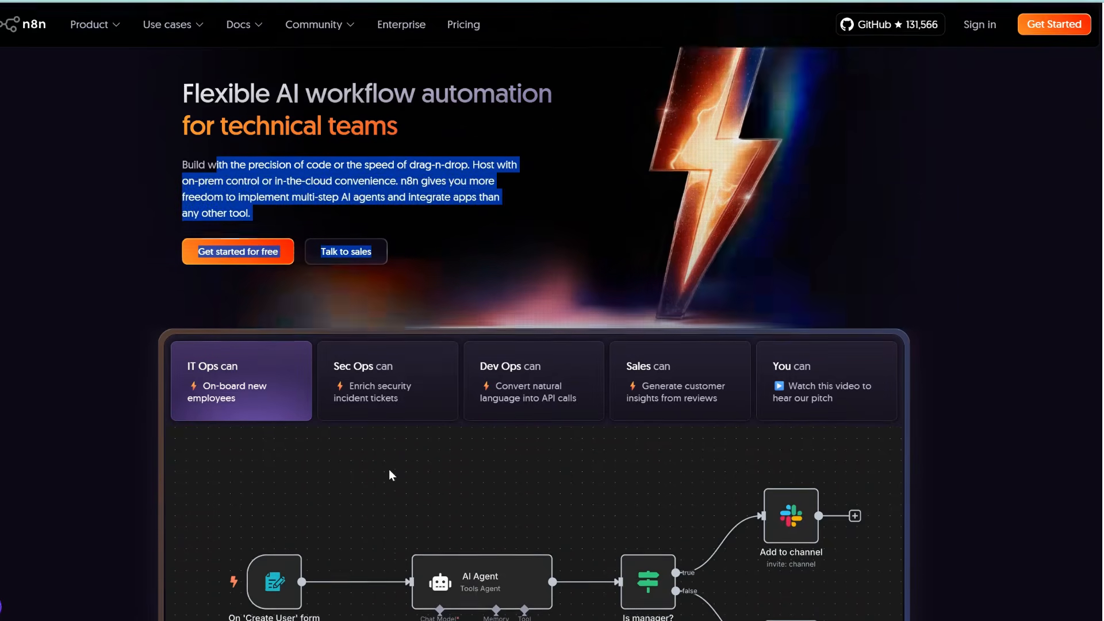
scroll(389, 474, "down", 2)
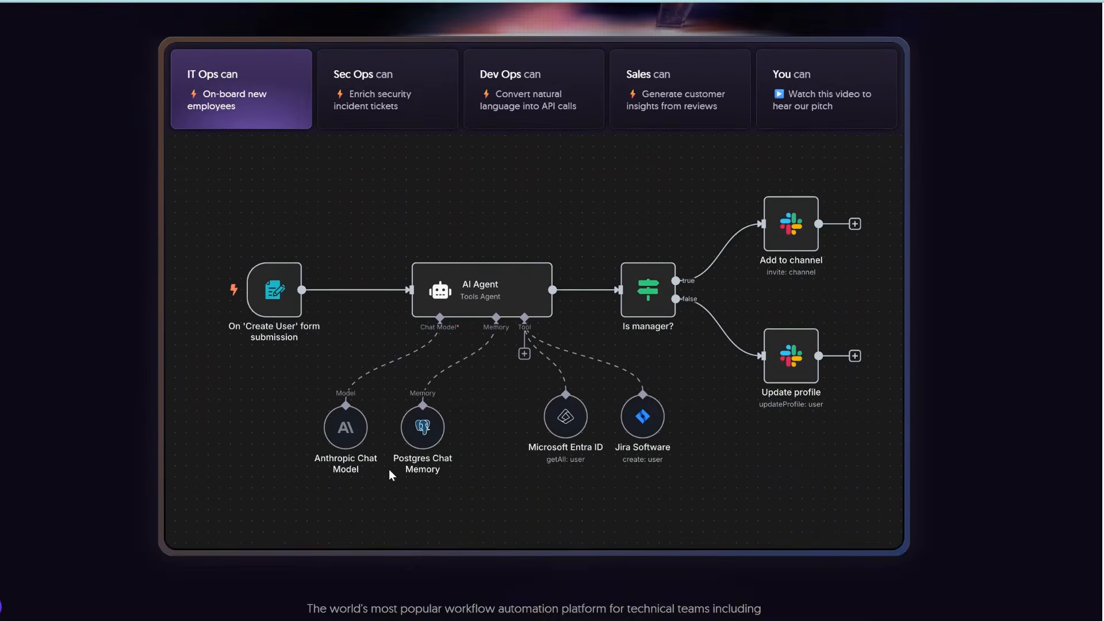
scroll(389, 469, "down", 3)
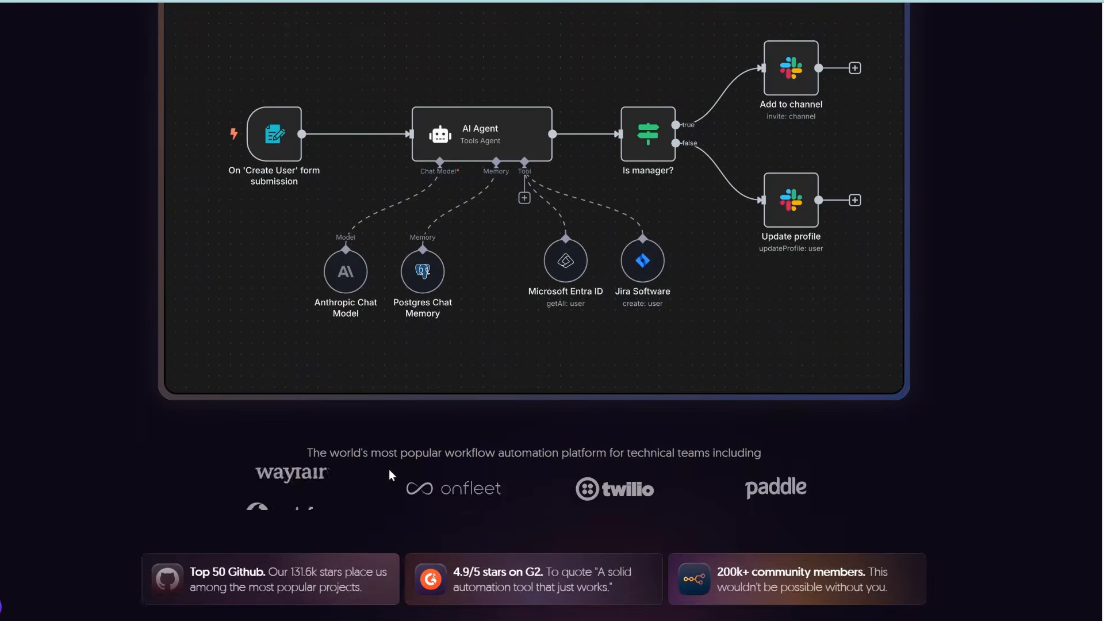
scroll(389, 469, "down", 2)
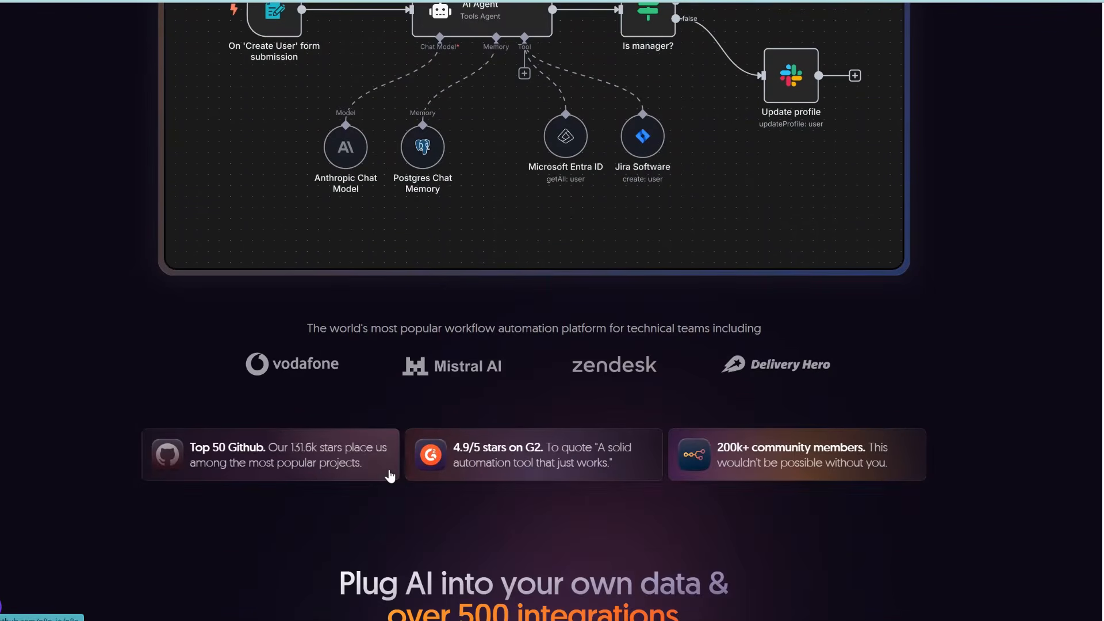
scroll(388, 474, "down", 4)
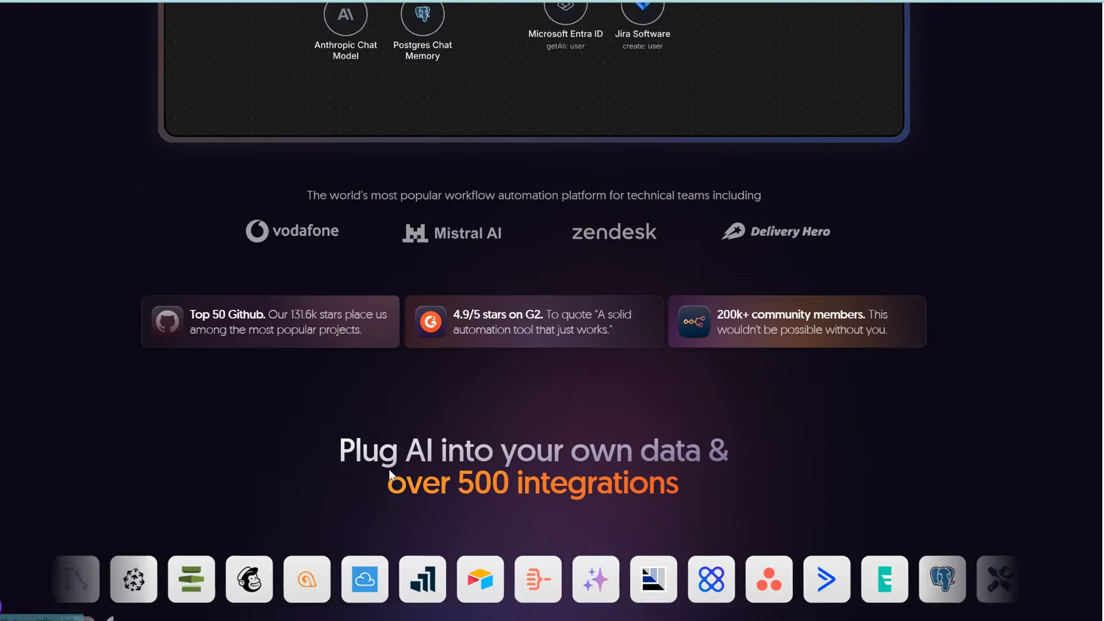
scroll(389, 474, "down", 1)
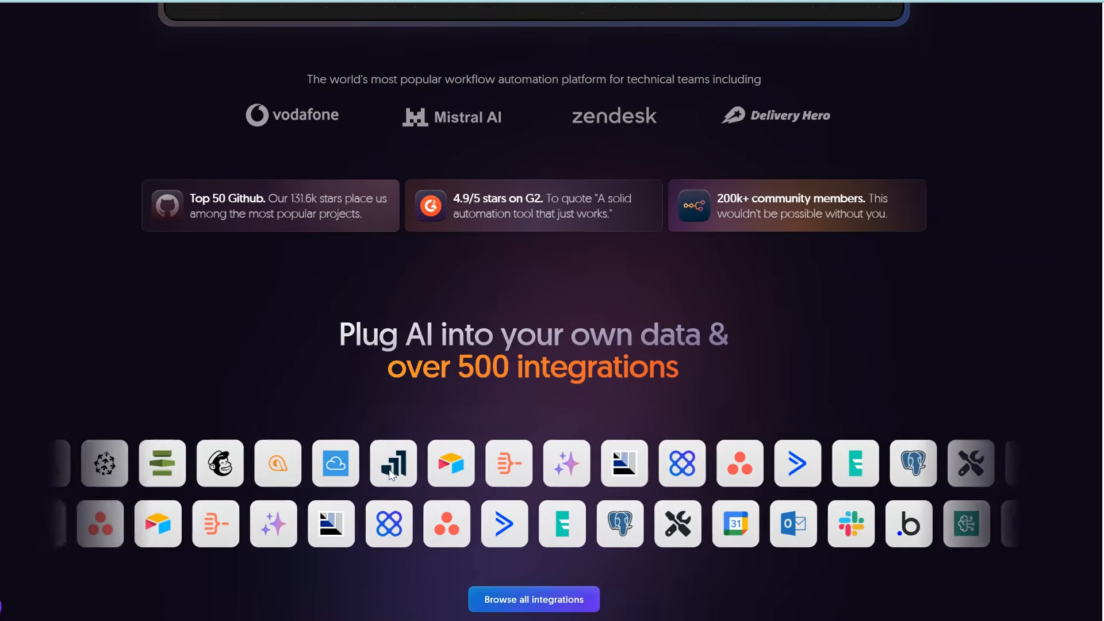
scroll(389, 473, "down", 1)
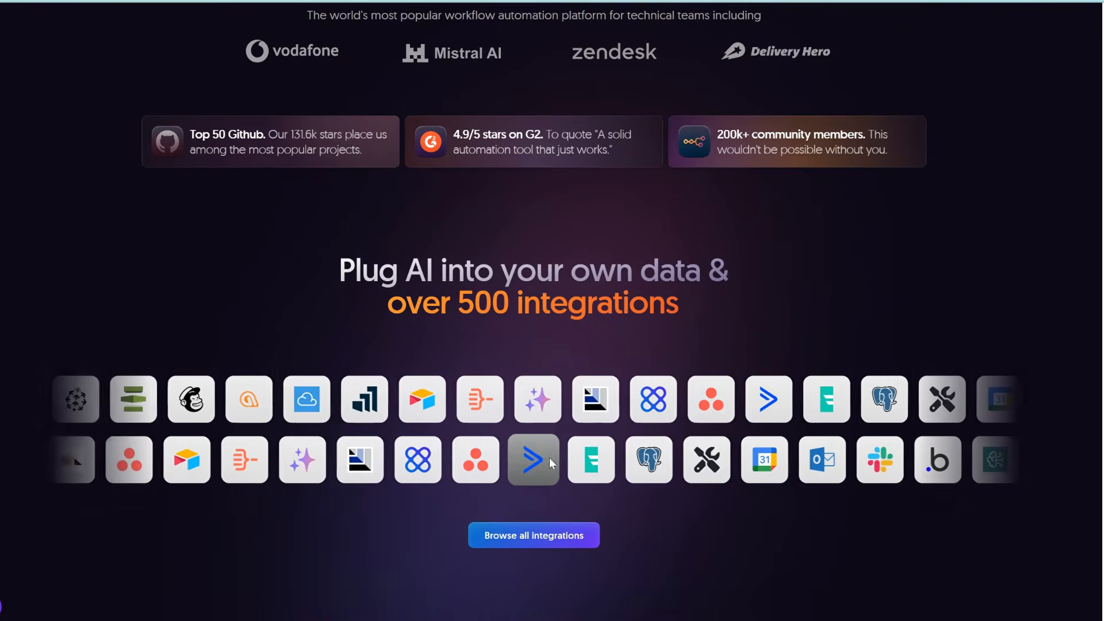
- Examine the homepage sections on AI agents, self-hosting, coding and workflow testing, and return to the page's beginning
scroll(539, 546, "down", 7)
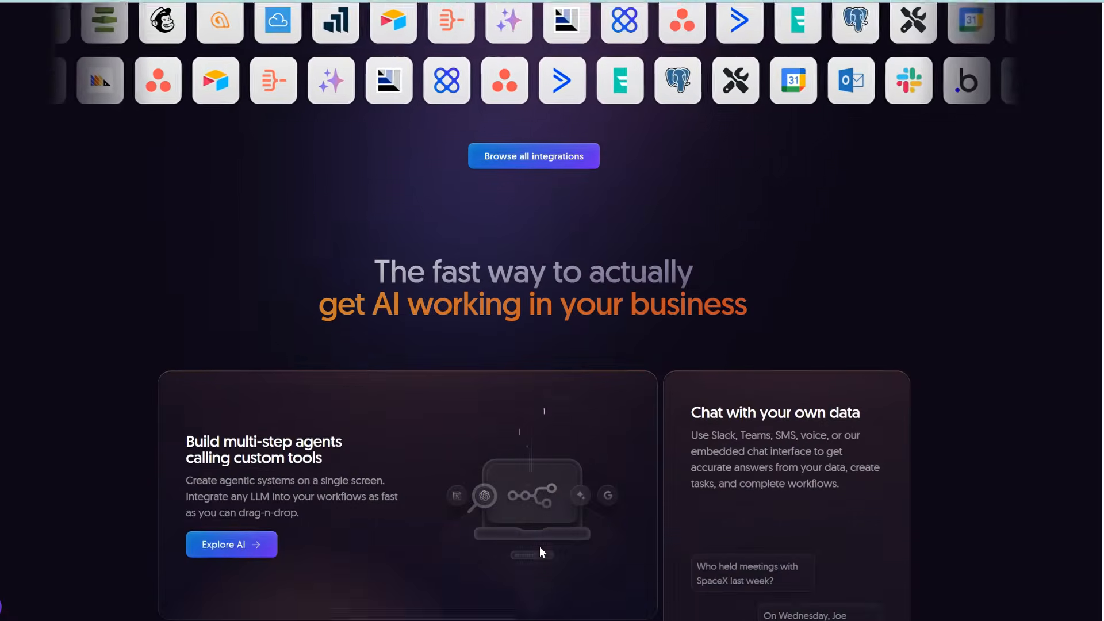
scroll(540, 546, "down", 2)
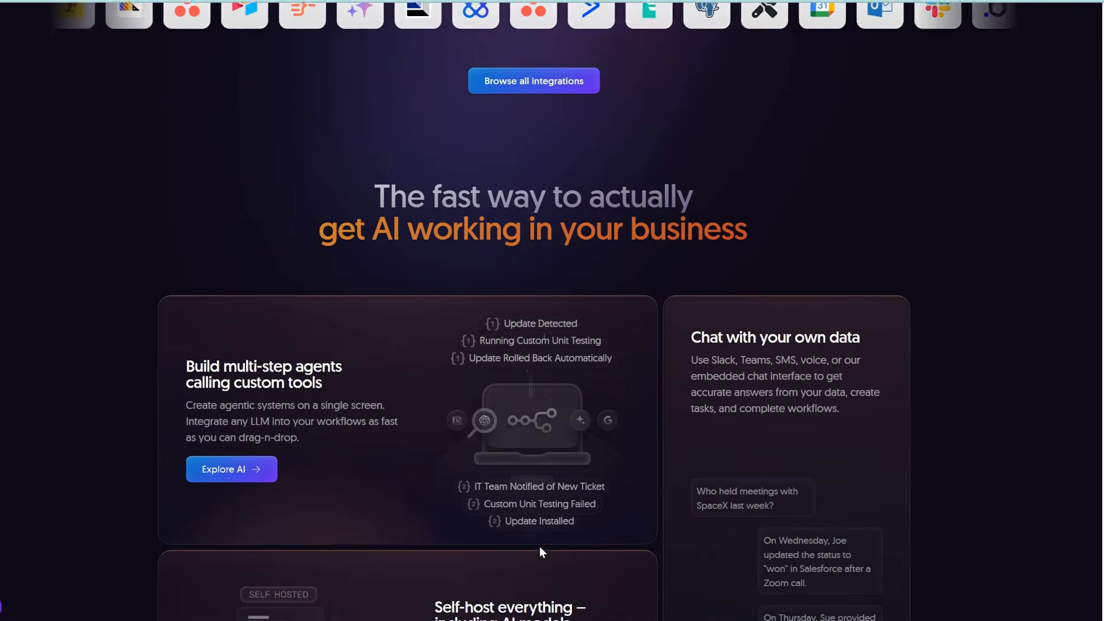
scroll(539, 546, "down", 2)
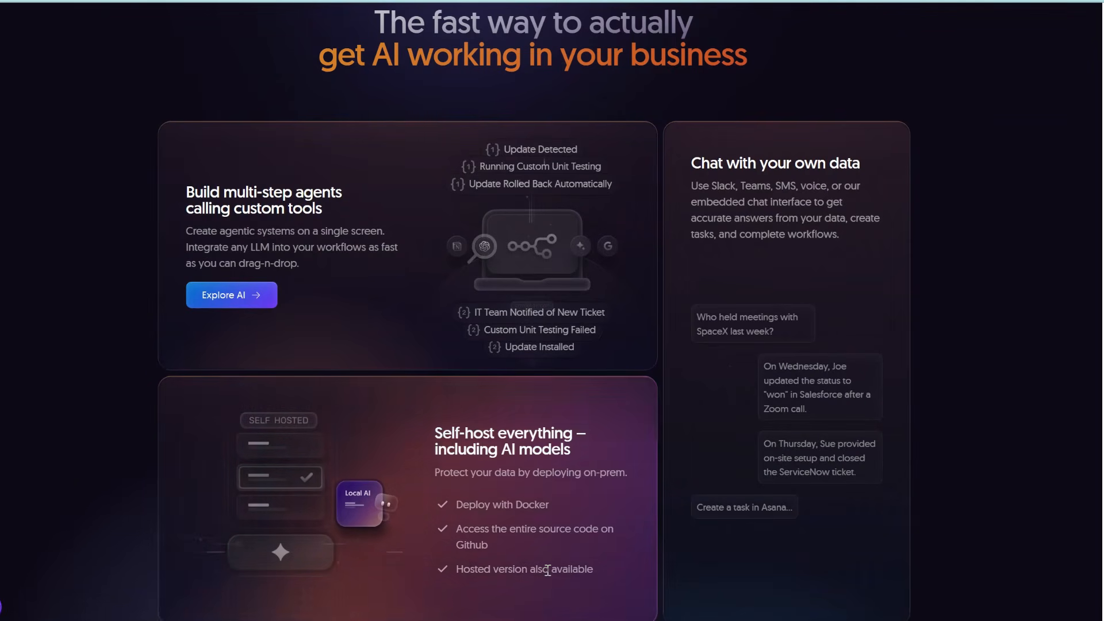
scroll(548, 570, "down", 1)
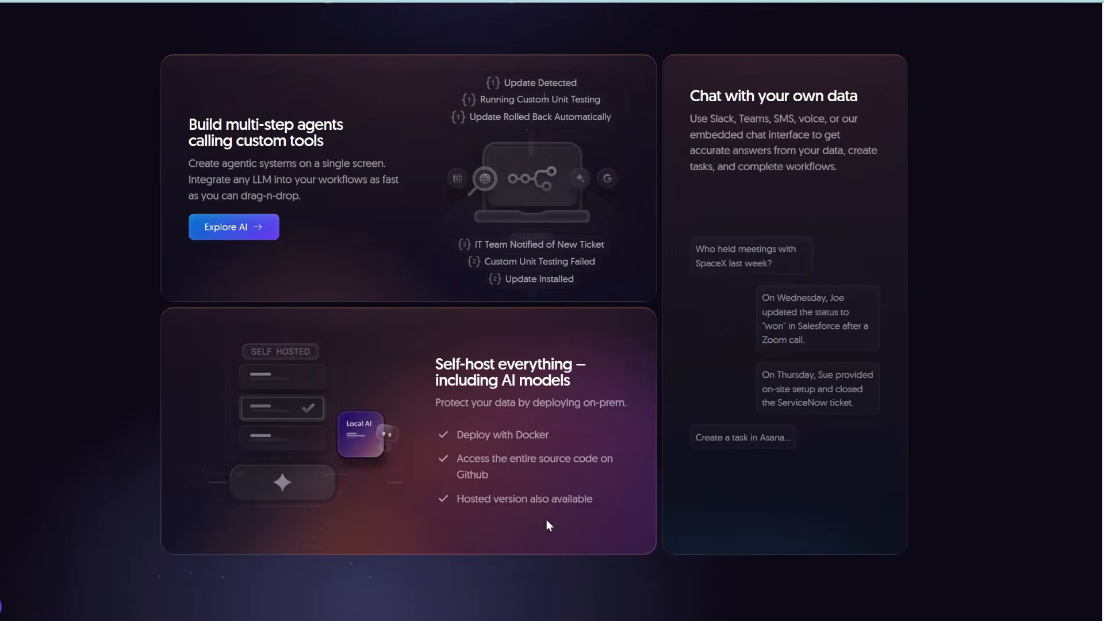
scroll(548, 524, "down", 8)
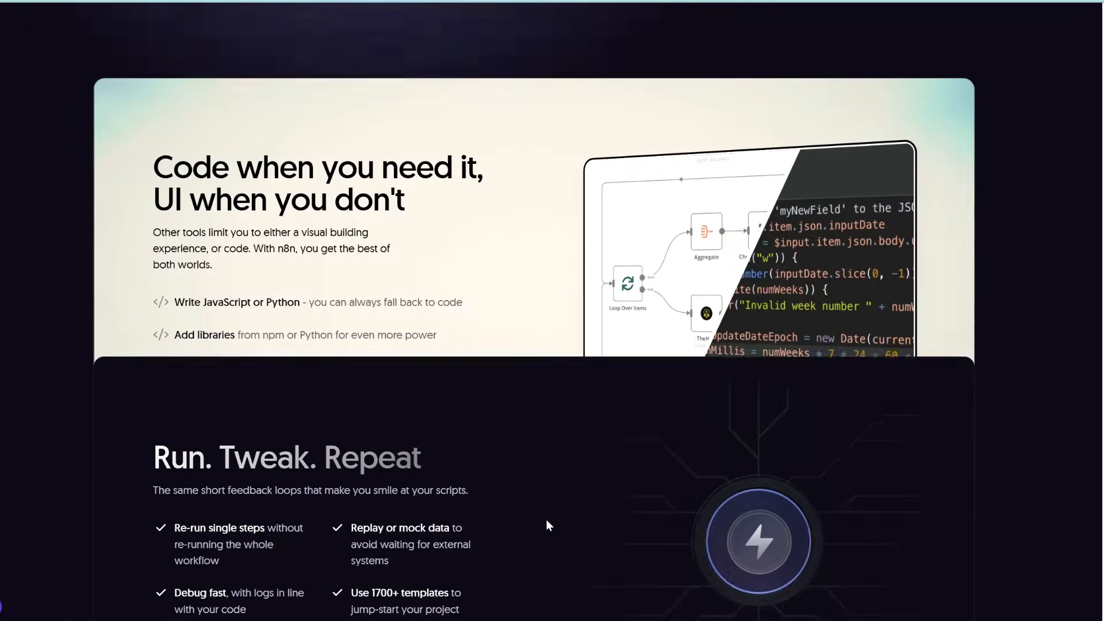
scroll(546, 525, "down", 5)
scroll(546, 525, "up", 12)
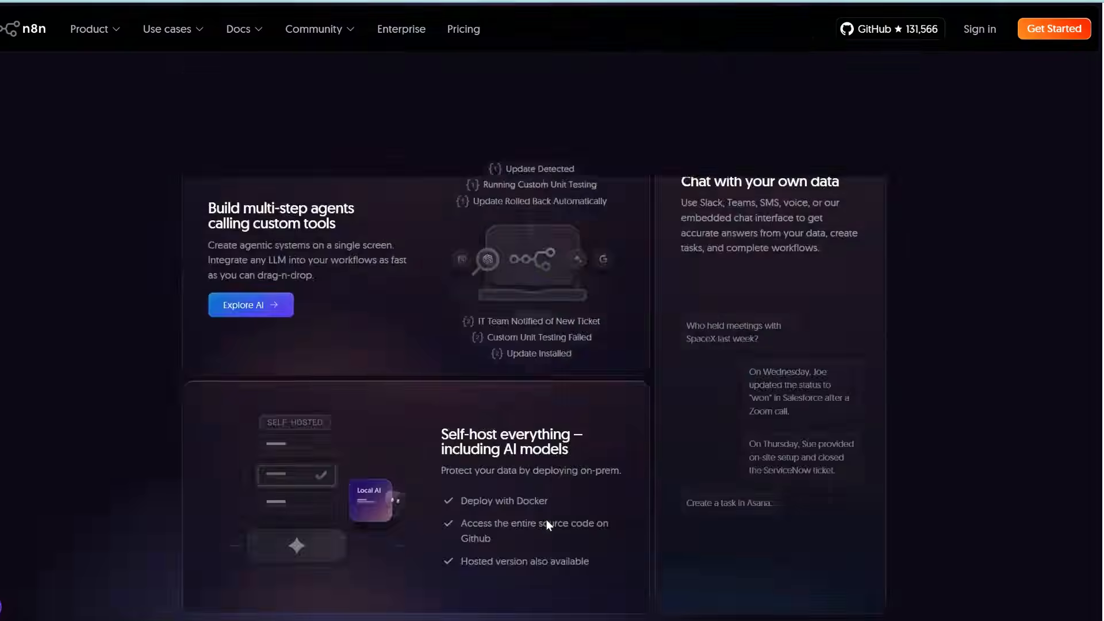
scroll(547, 520, "up", 15)
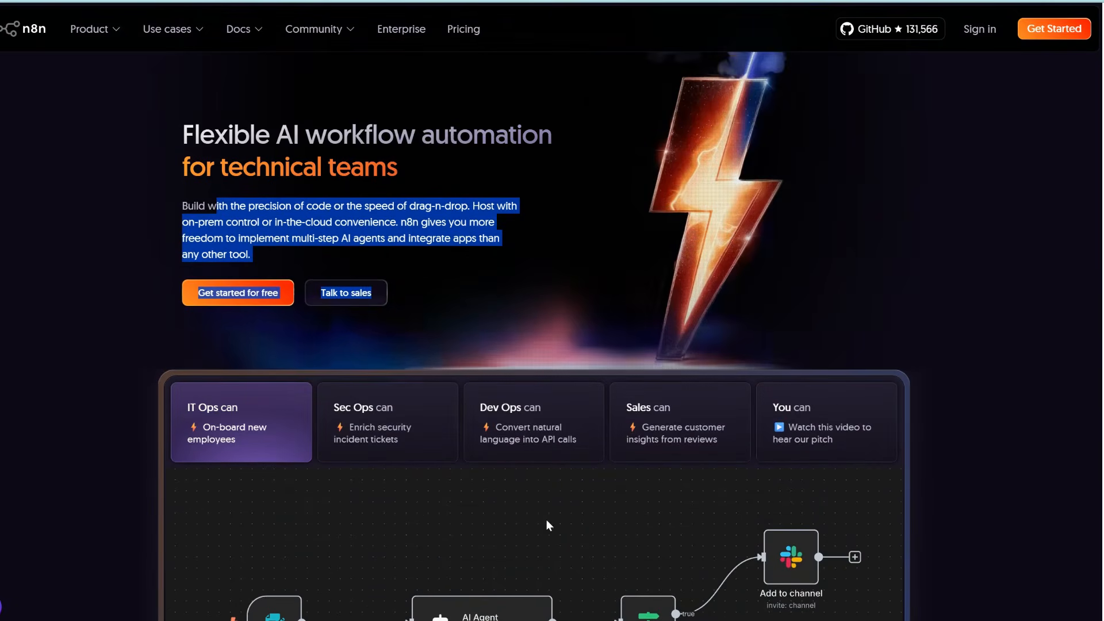
- Sign in to n8n Cloud and open the infidelta instance from the dashboard
left_click(980, 29)
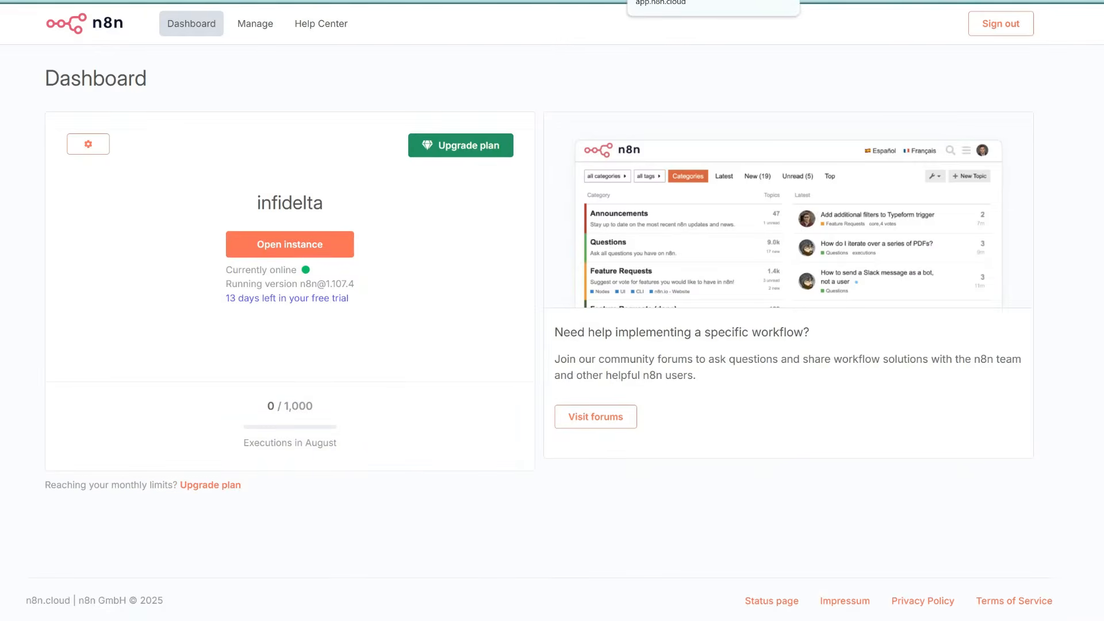
right_click(663, 1)
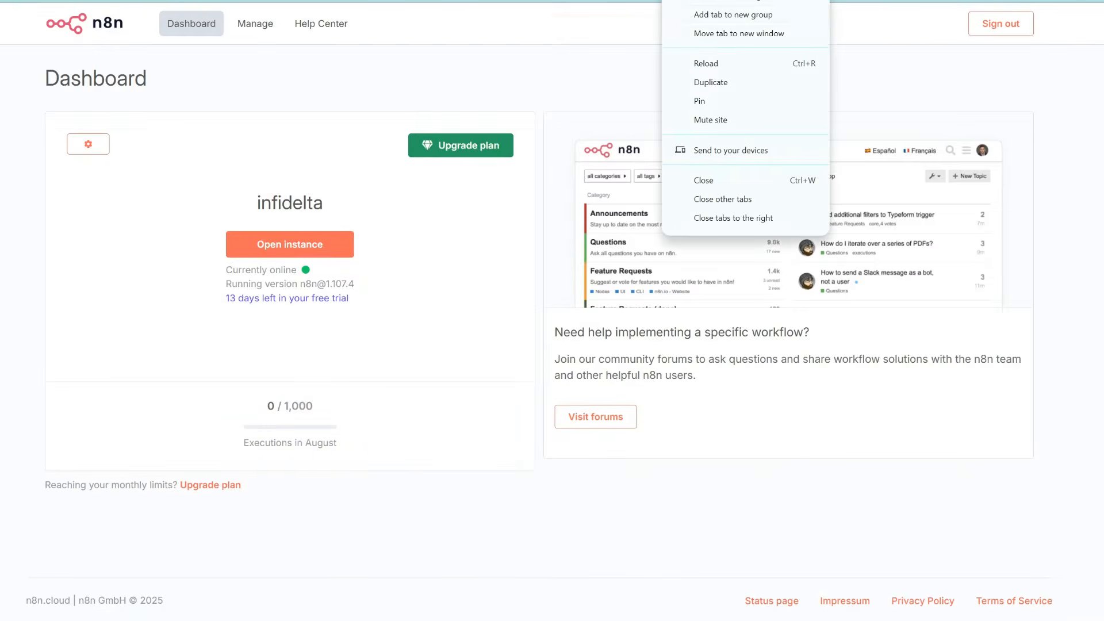
left_click(730, 200)
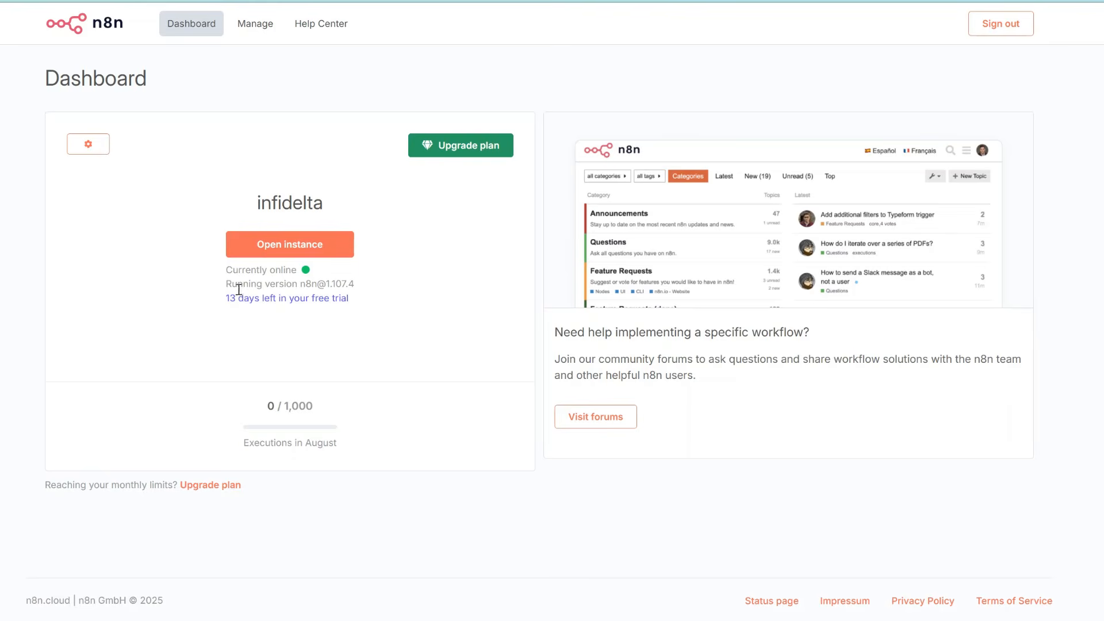
left_click_drag(231, 294, 325, 287)
left_click(299, 252)
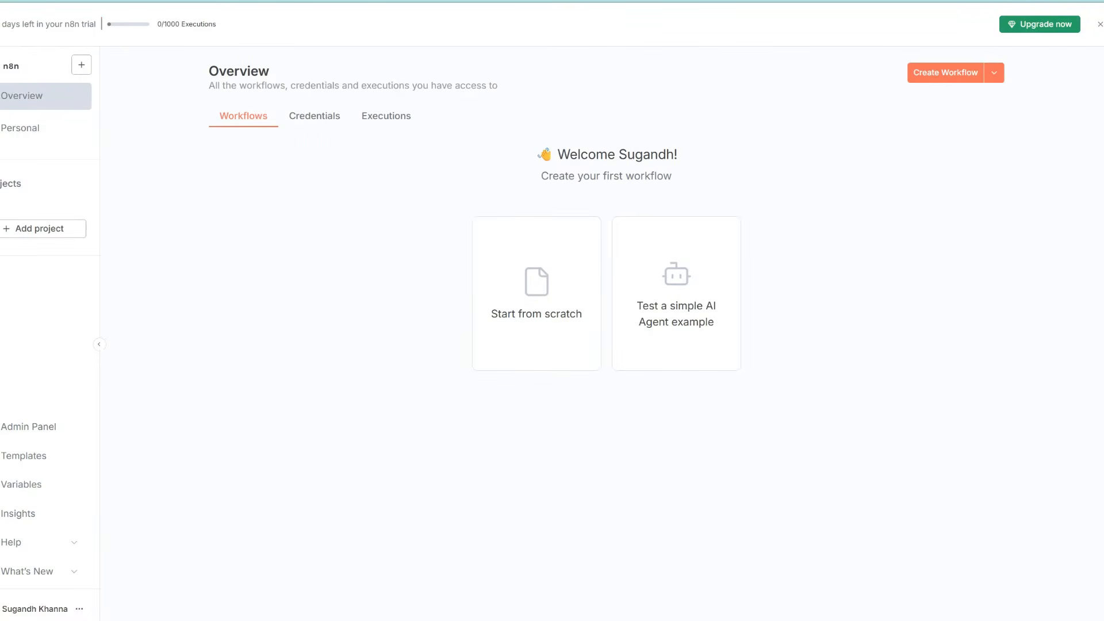
- Search Google for "n8n" in a new browser tab and open the n8n Workflow automation result
key("ctrl+t")
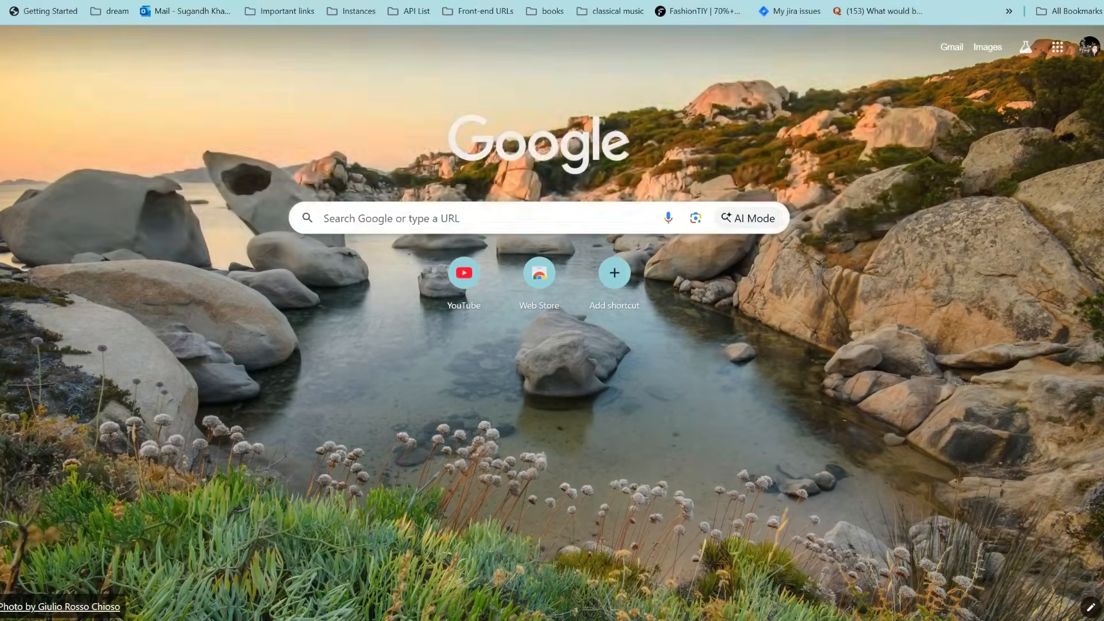
type("n8n")
key("Return")
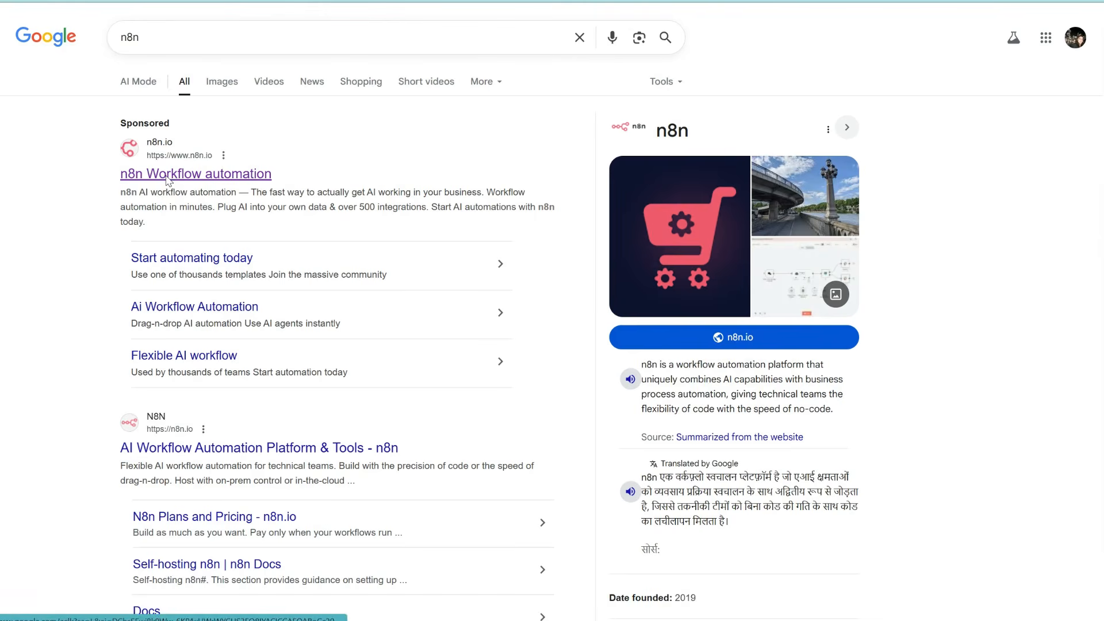
left_click(168, 179)
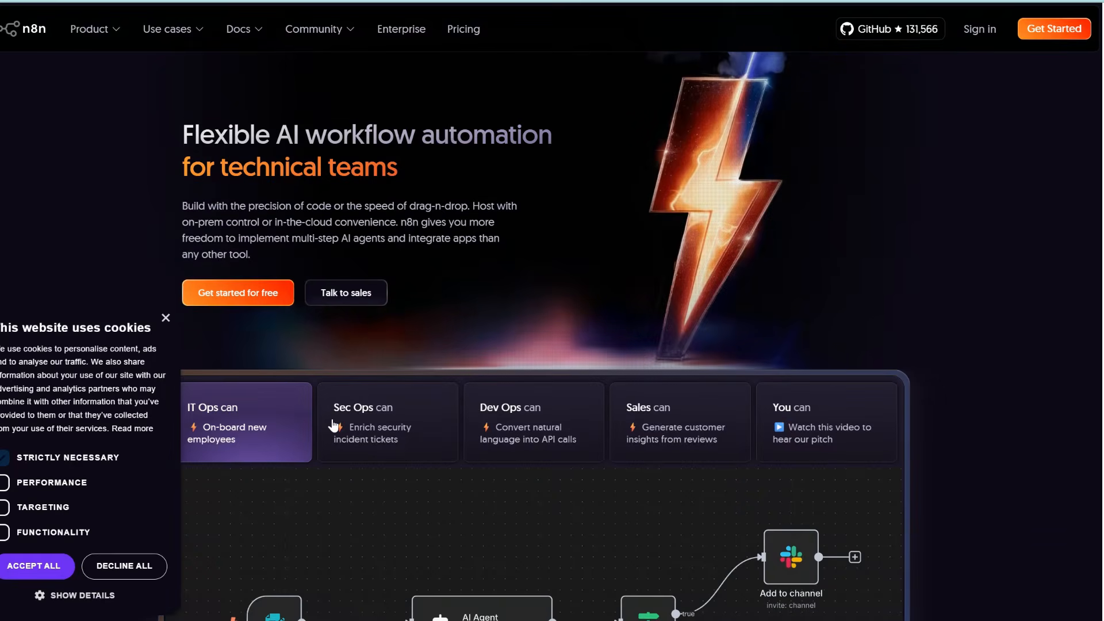
- Dismiss the cookie notice on the n8n homepage and look over its sample workflow
scroll(333, 424, "down", 2)
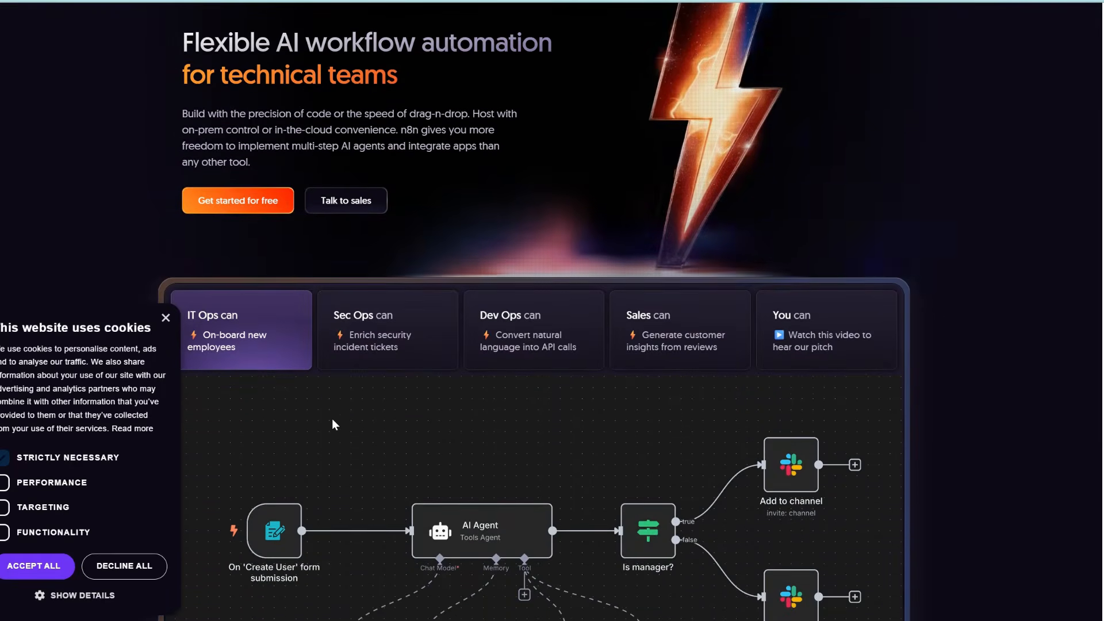
left_click(165, 319)
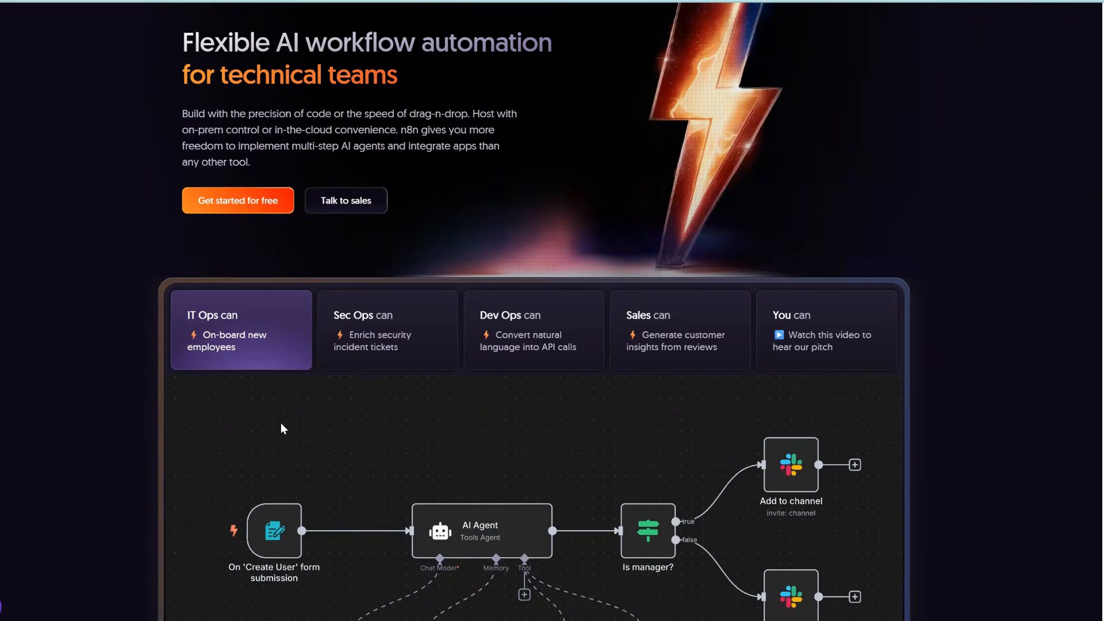
scroll(358, 448, "down", 3)
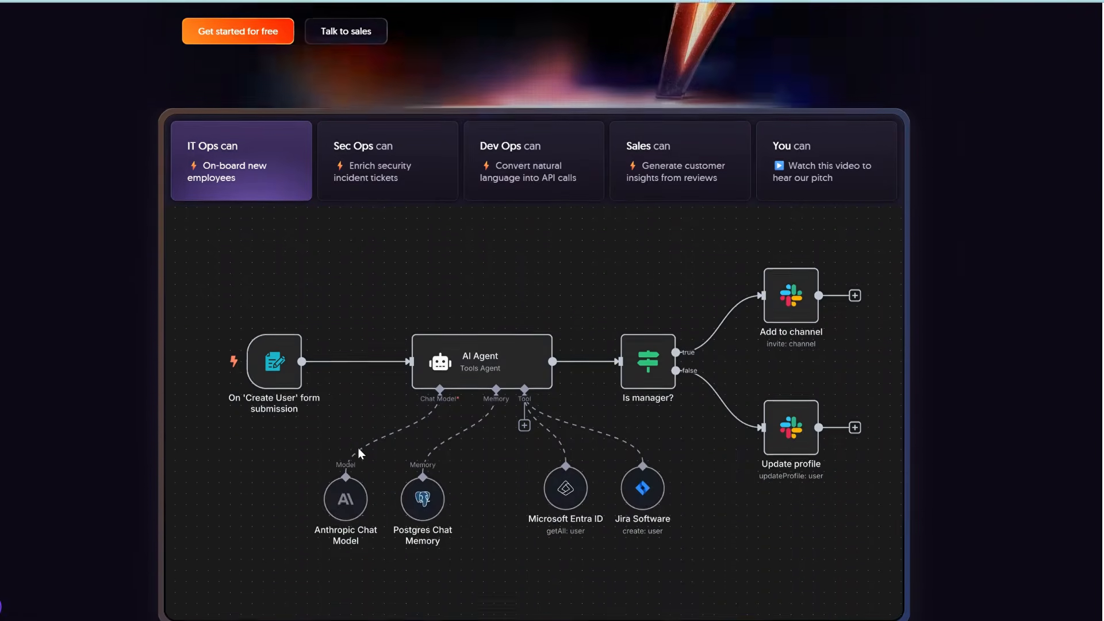
scroll(358, 447, "down", 7)
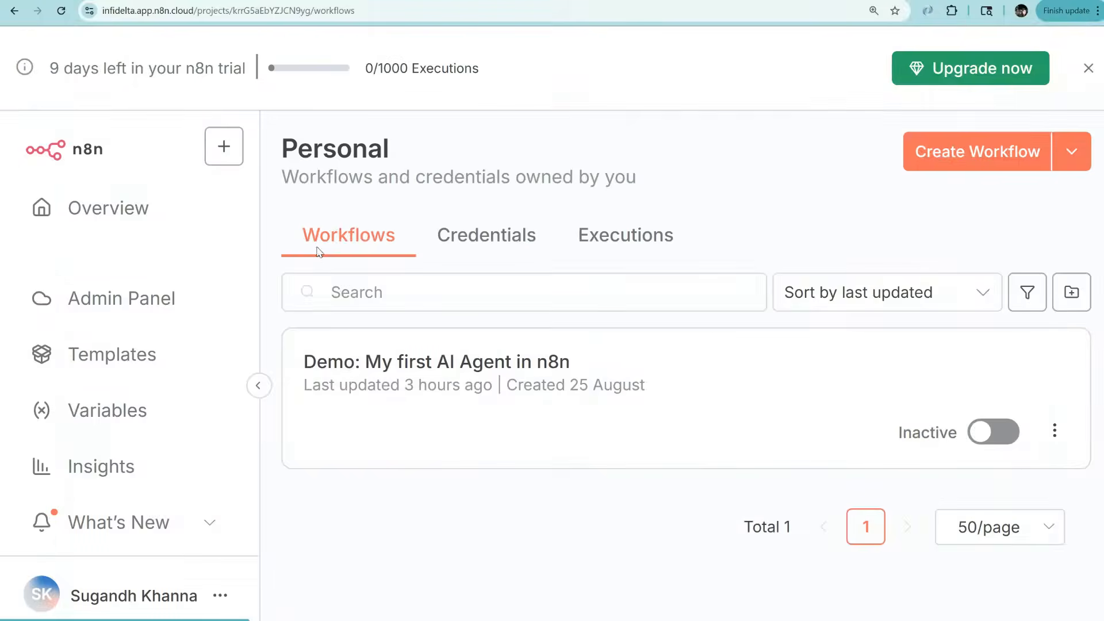
- Mark the Workflows, Credentials and Executions headings of the Personal project with a rectangular screen snip
key("super+shift+s")
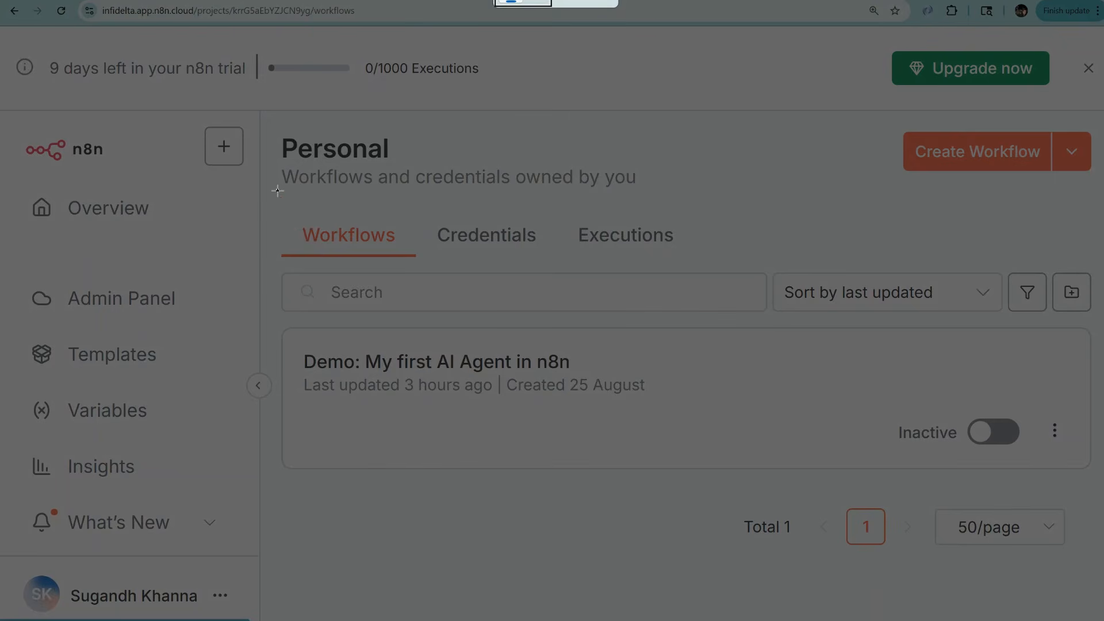
left_click_drag(277, 190, 753, 266)
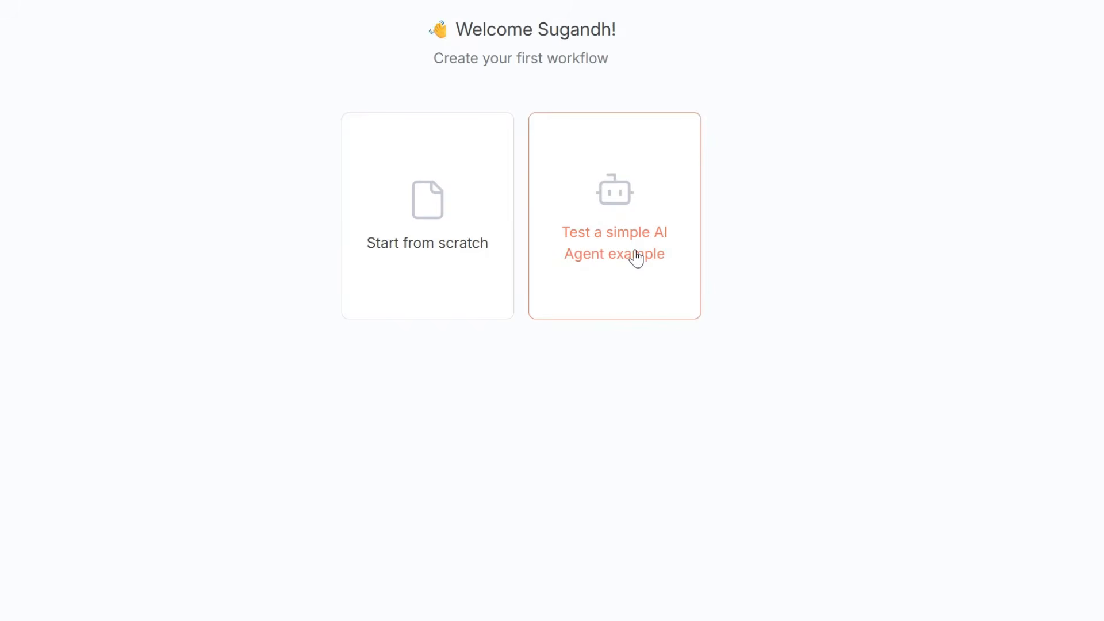
- Open the simple AI Agent example workflow and mark the Agent node's Chat Model, Memory and Tool connectors with a screen snip
left_click(617, 196)
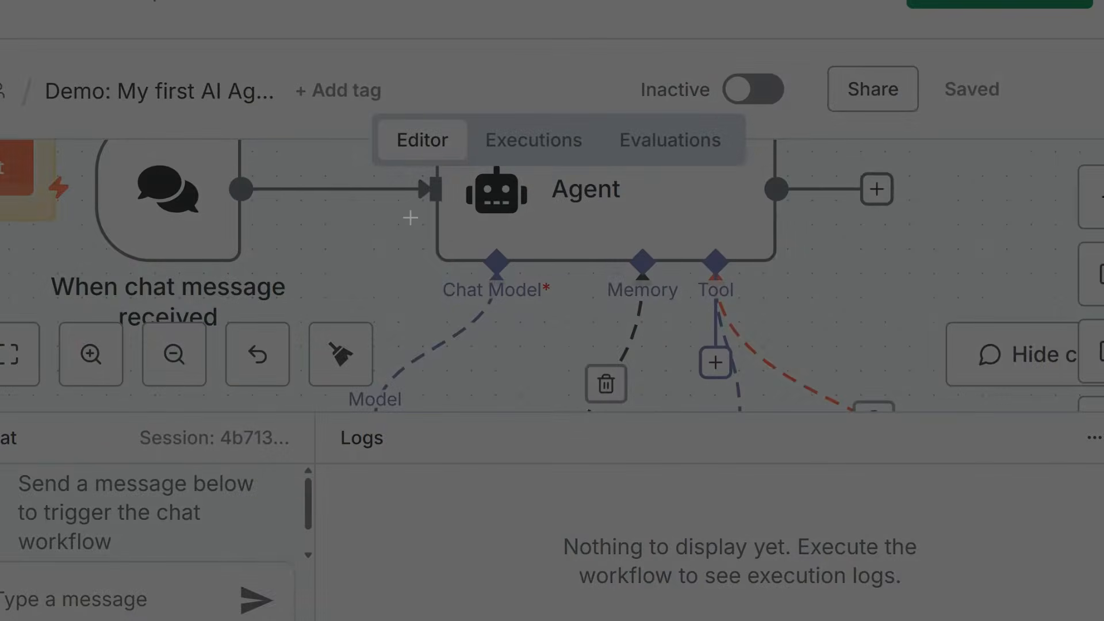
left_click_drag(410, 218, 572, 324)
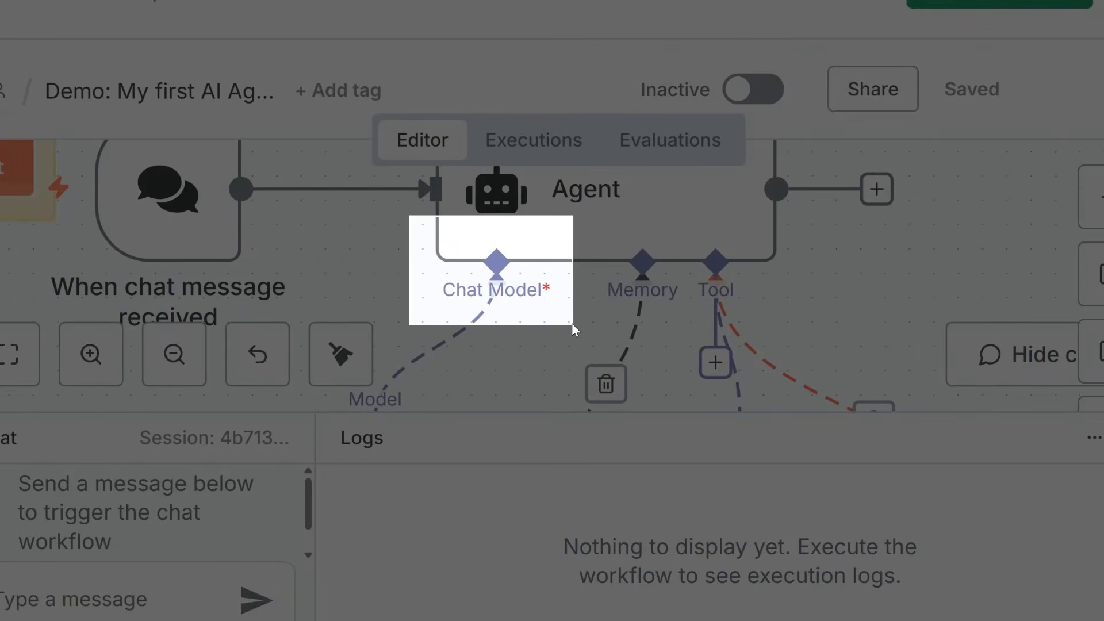
left_click_drag(571, 323, 709, 324)
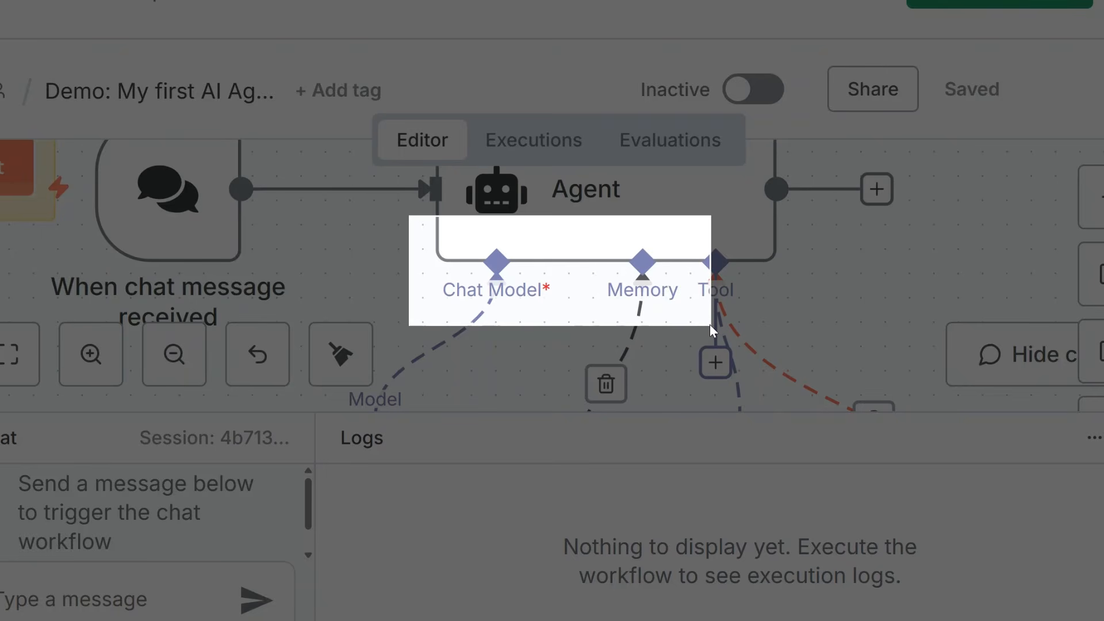
left_click_drag(709, 324, 795, 331)
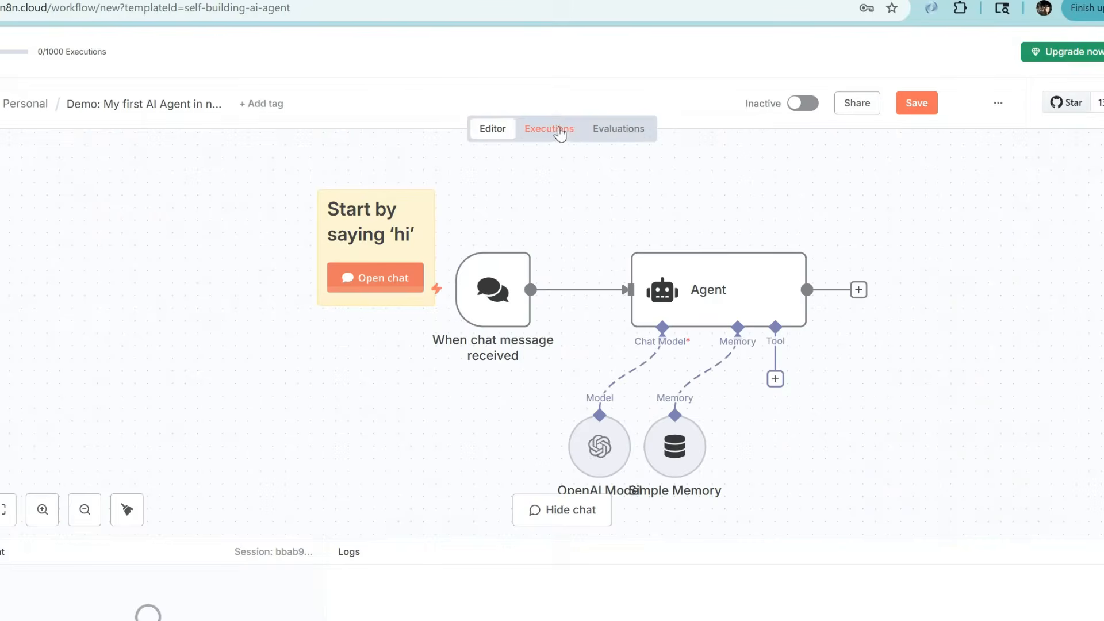
- Look over the past executions of the Personal project and view its stored credentials
left_click(559, 131)
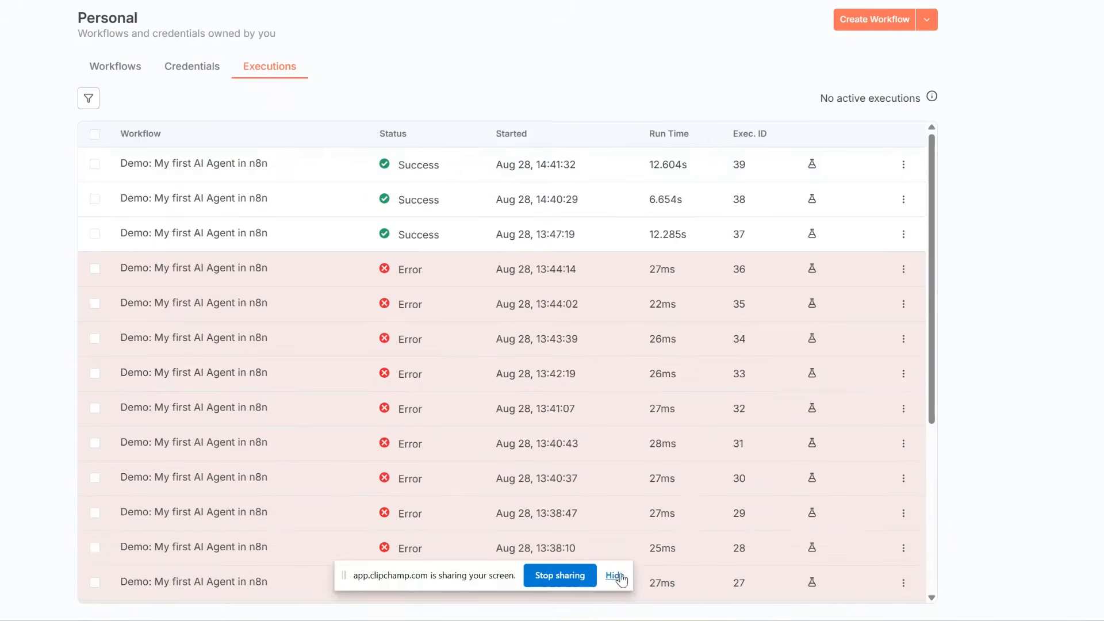
left_click(614, 575)
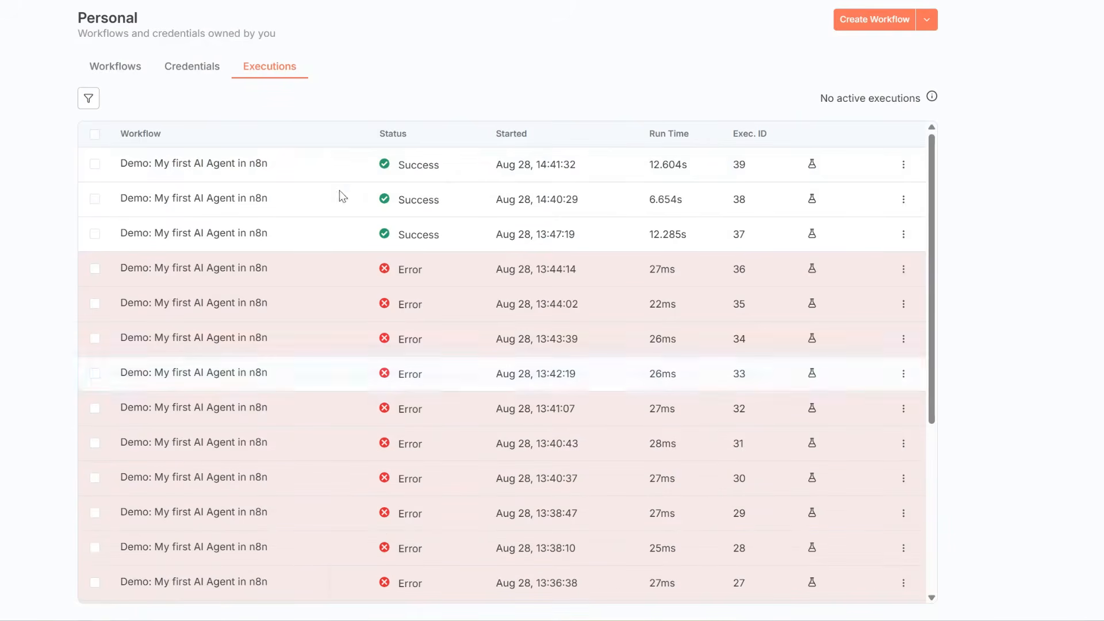
left_click(193, 72)
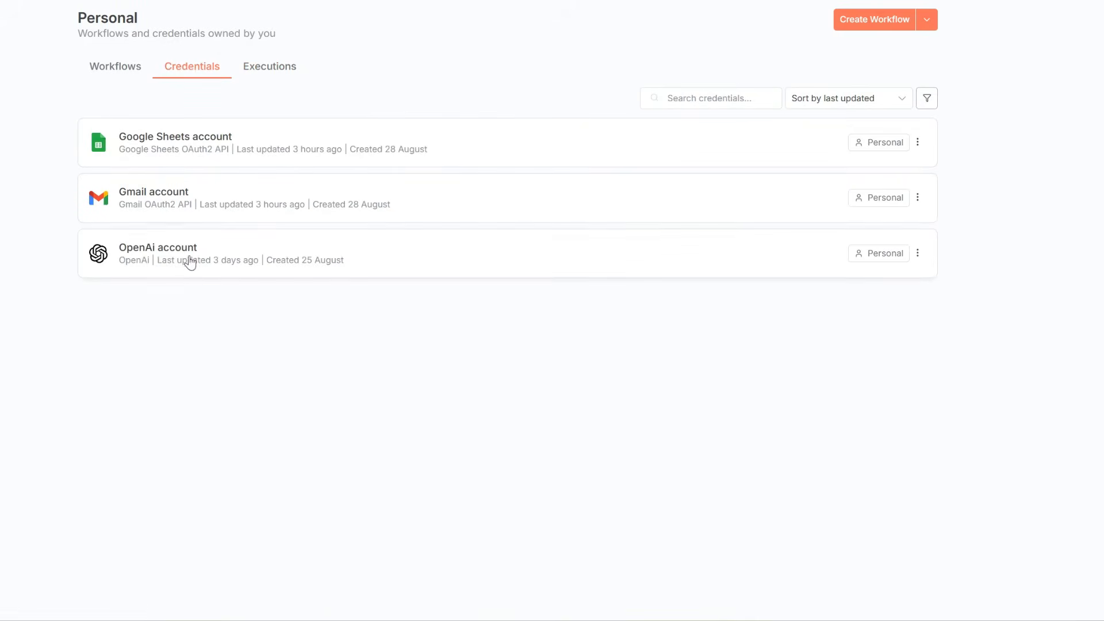
- Create a new workflow in the Personal project and add a Chat Trigger as its first step
left_click(271, 71)
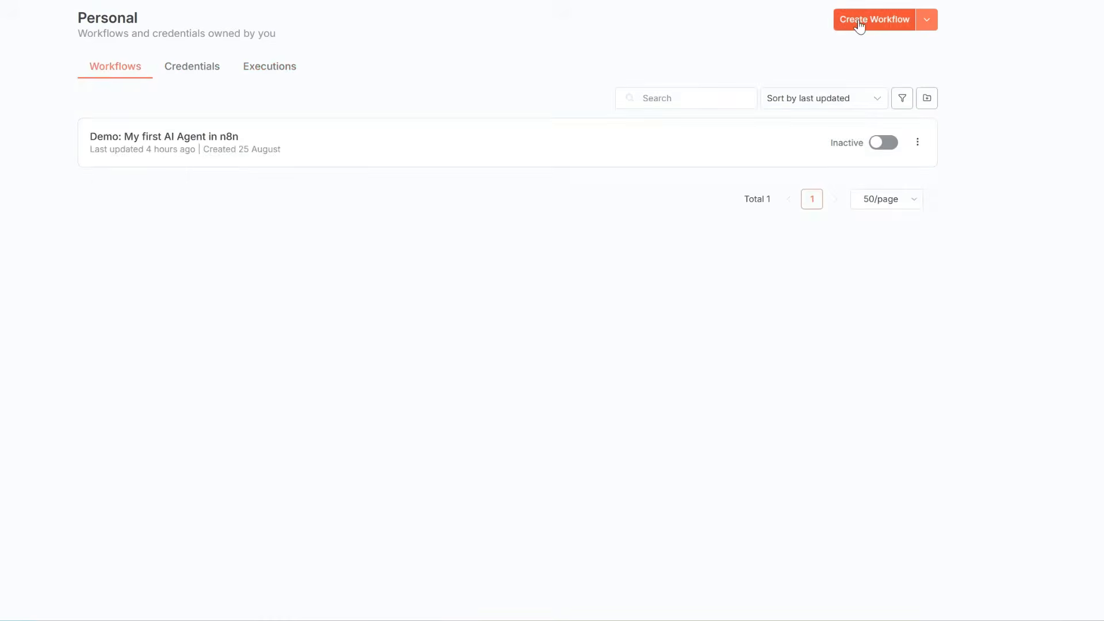
left_click(860, 23)
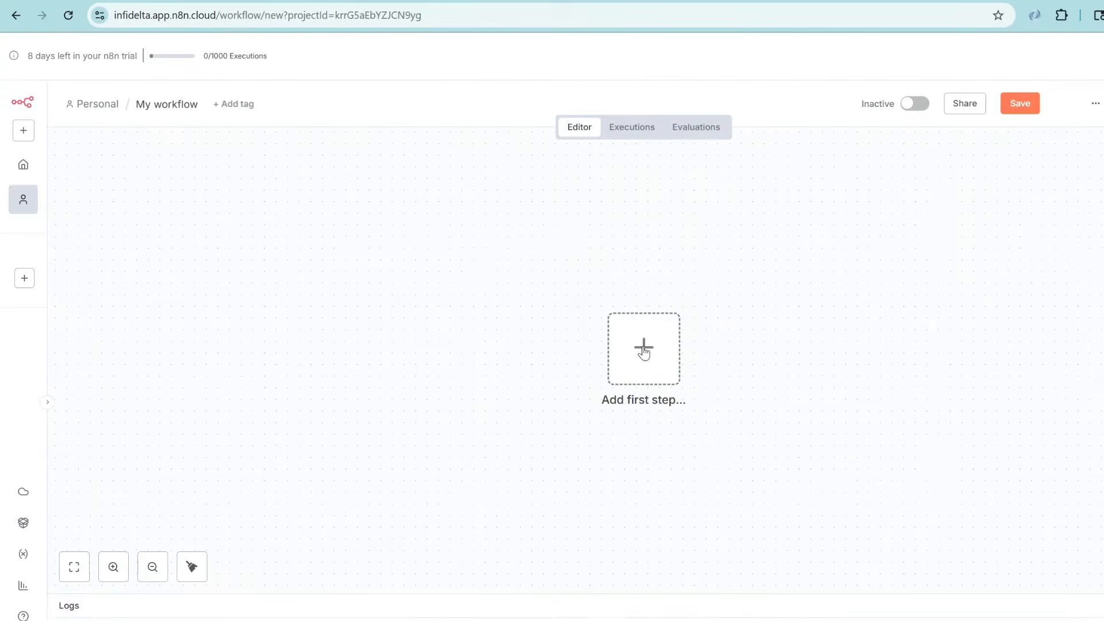
left_click(644, 354)
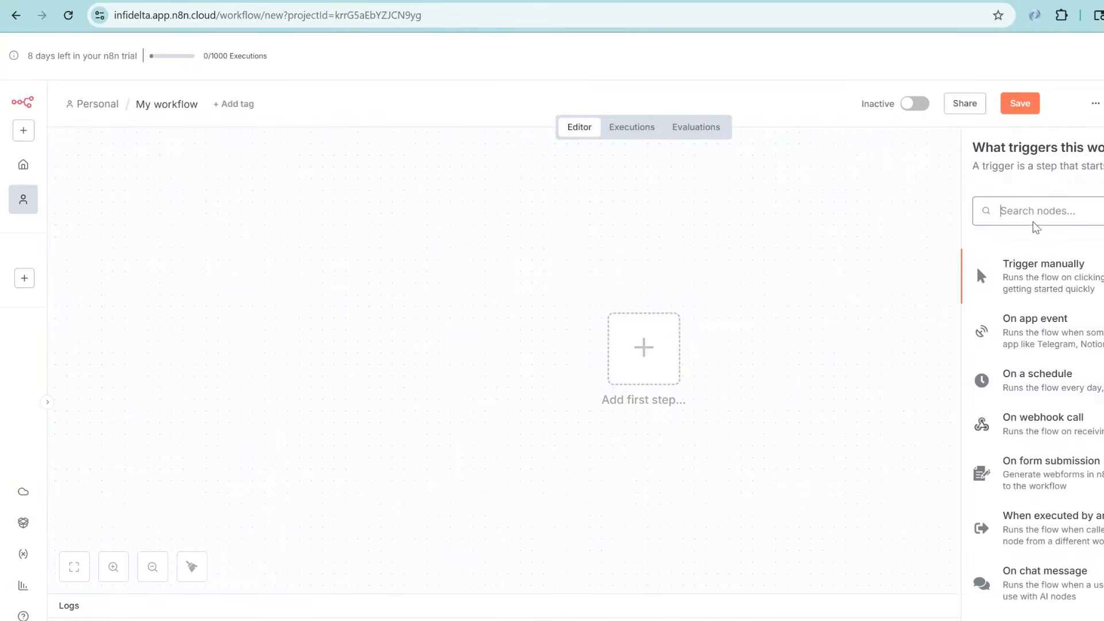
type("chat")
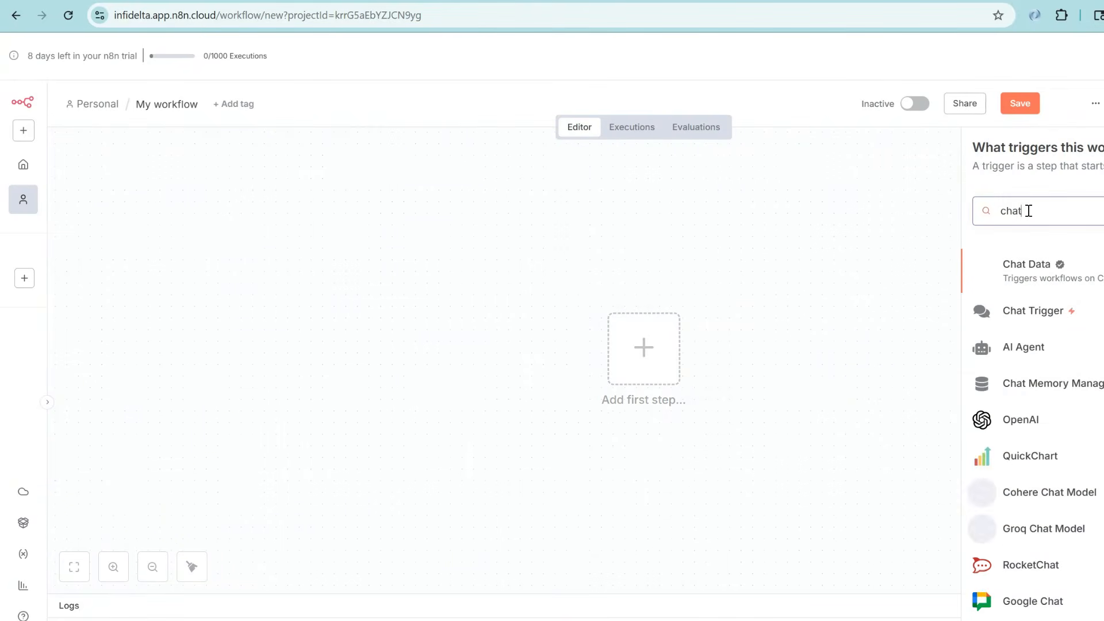
left_click(1034, 315)
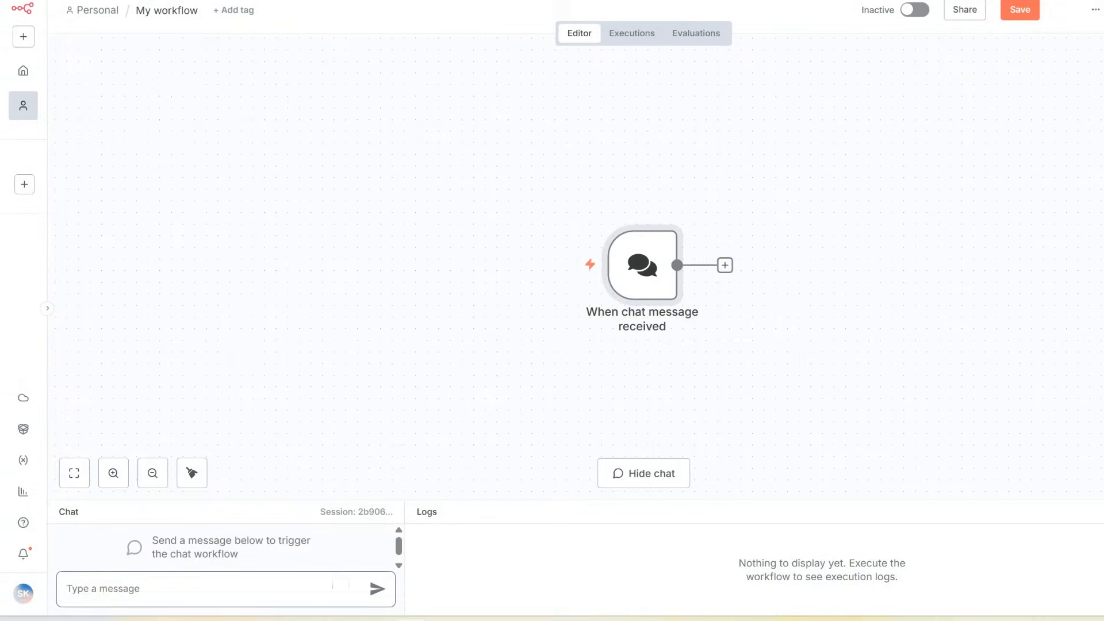
- Test the chat trigger by sending the message "Hi" in the workflow chat
left_click(209, 595)
type("Hi")
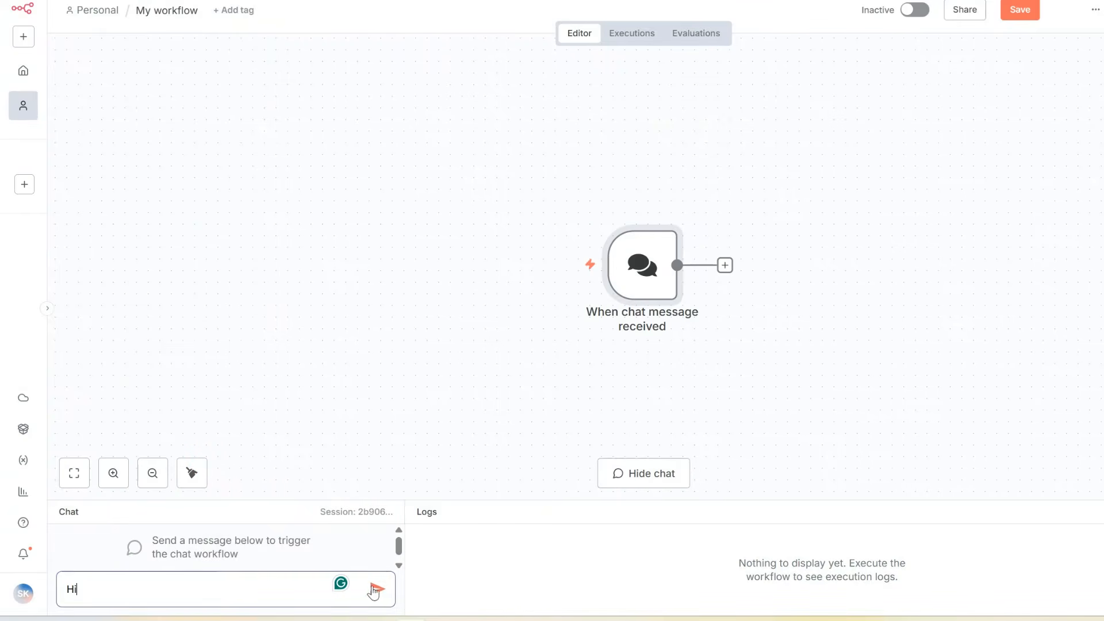
left_click(376, 590)
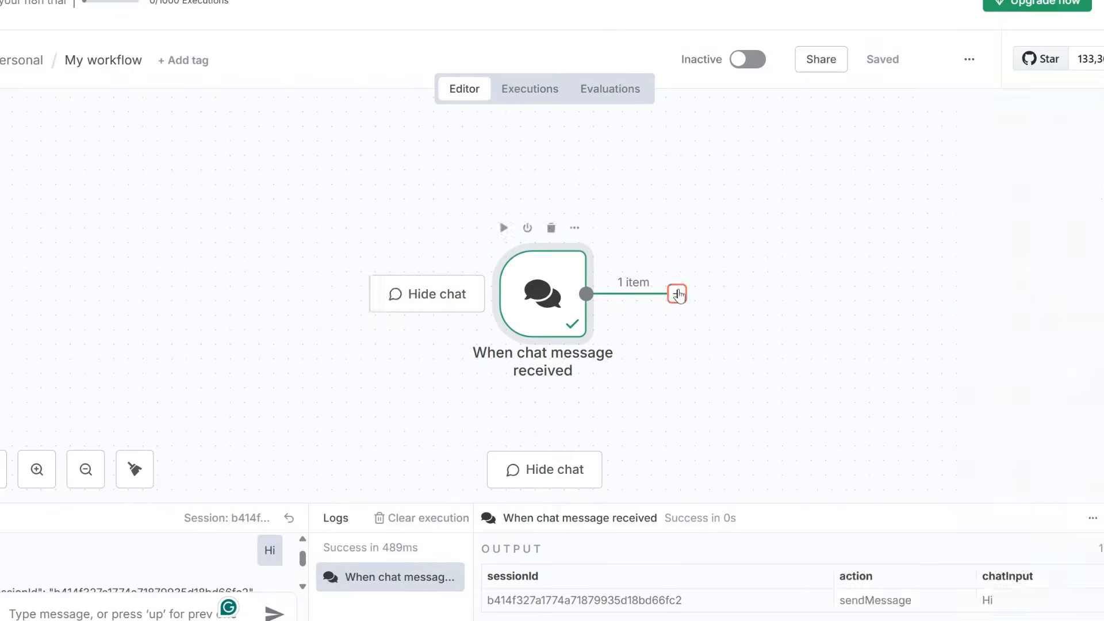
- Add an AI Agent node after the chat trigger, keeping Connected Chat Trigger Node as the source for the prompt
left_click(749, 265)
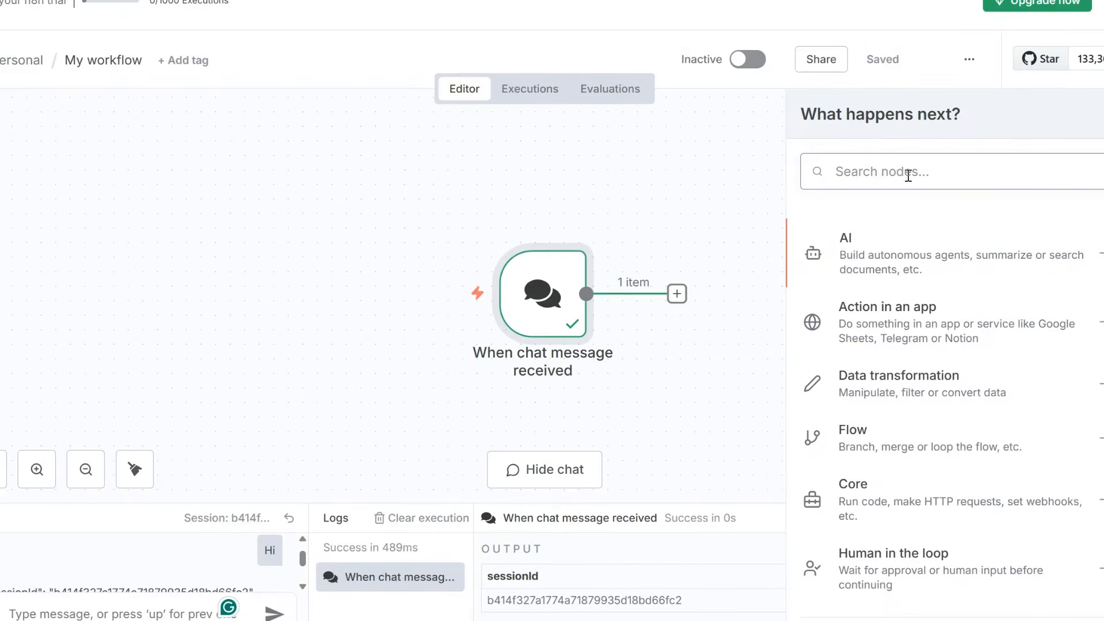
type("agent")
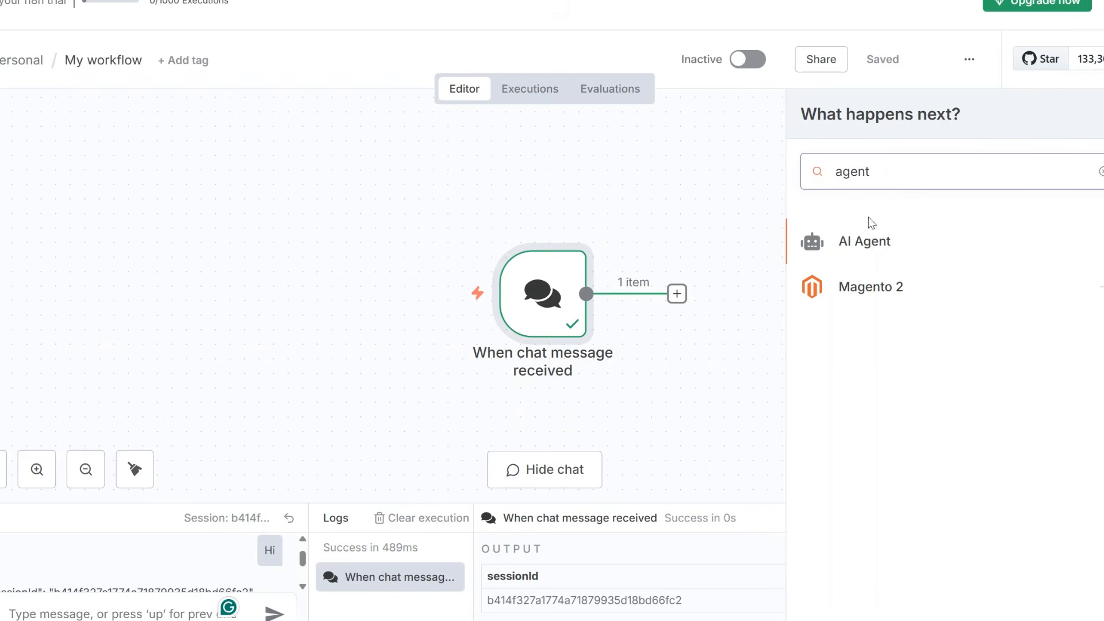
left_click(874, 247)
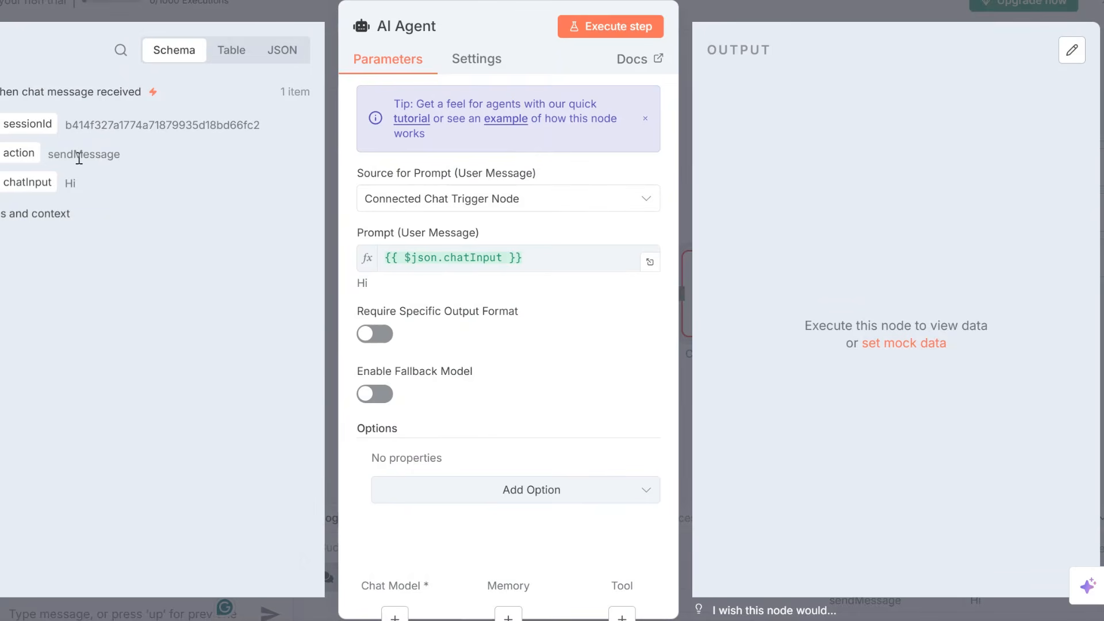
left_click(482, 205)
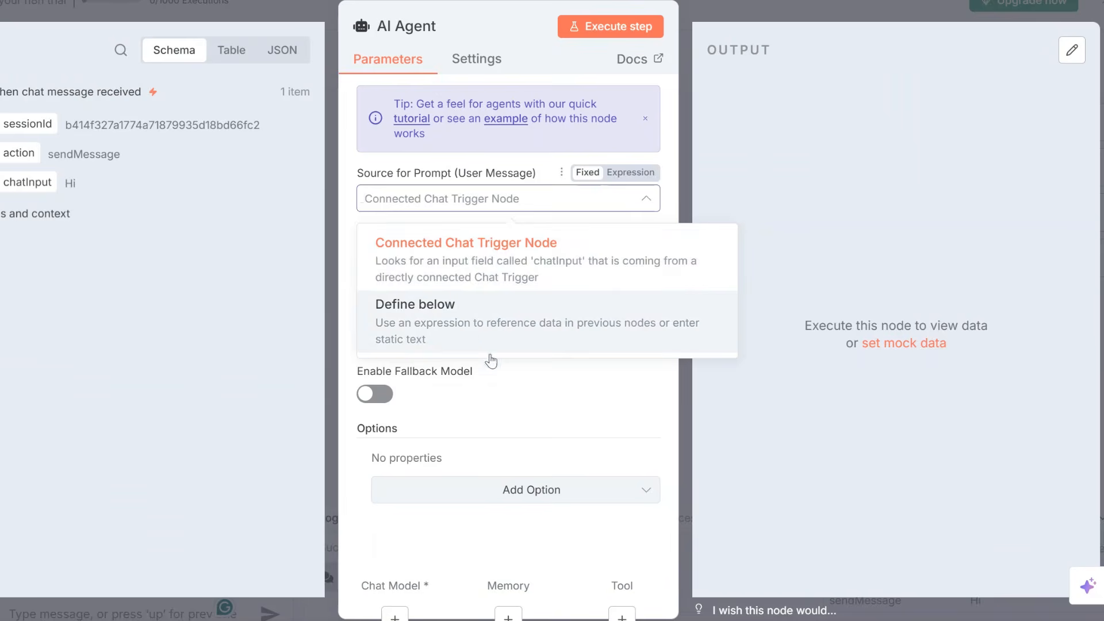
left_click(500, 384)
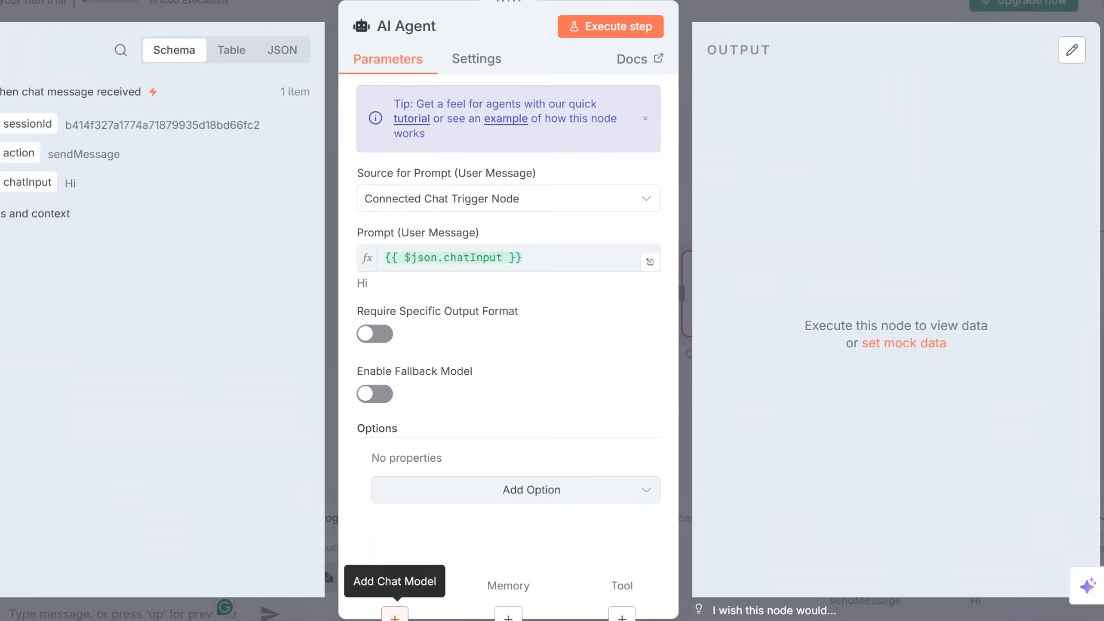
- Attach an OpenAI Chat Model to the AI Agent, using the OpenAi account credential and the gpt-4.1-mini model
left_click(395, 614)
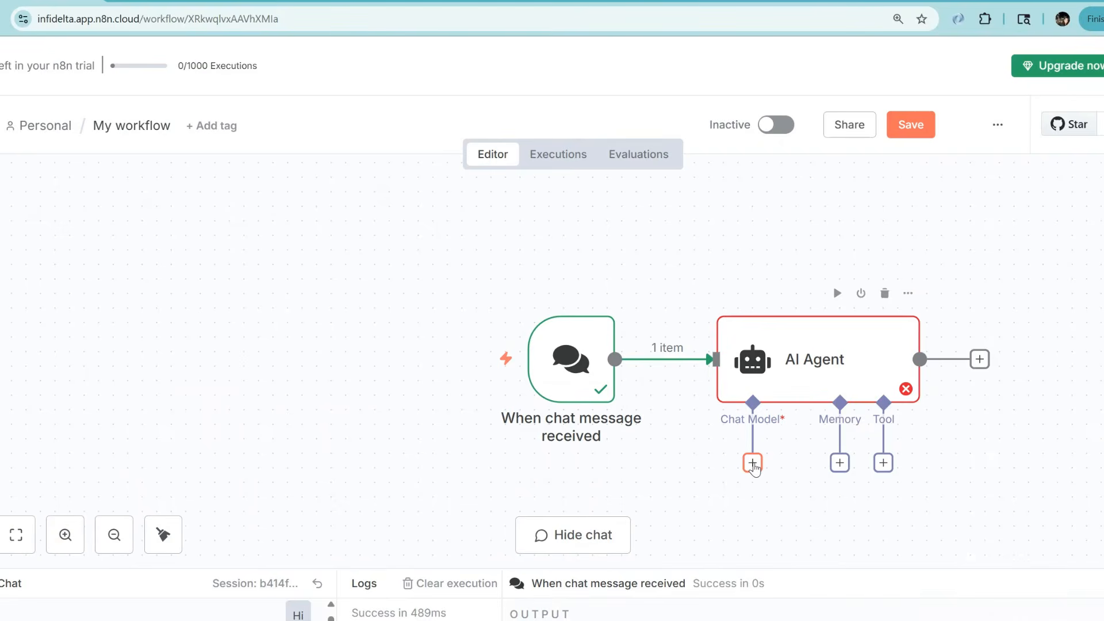
left_click(752, 463)
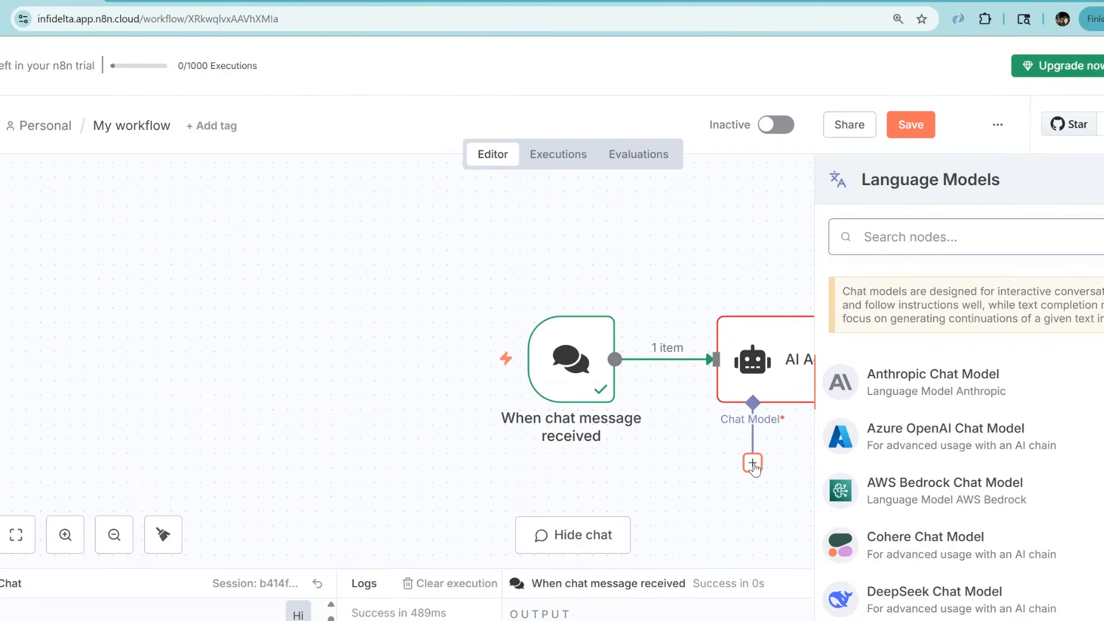
type("open")
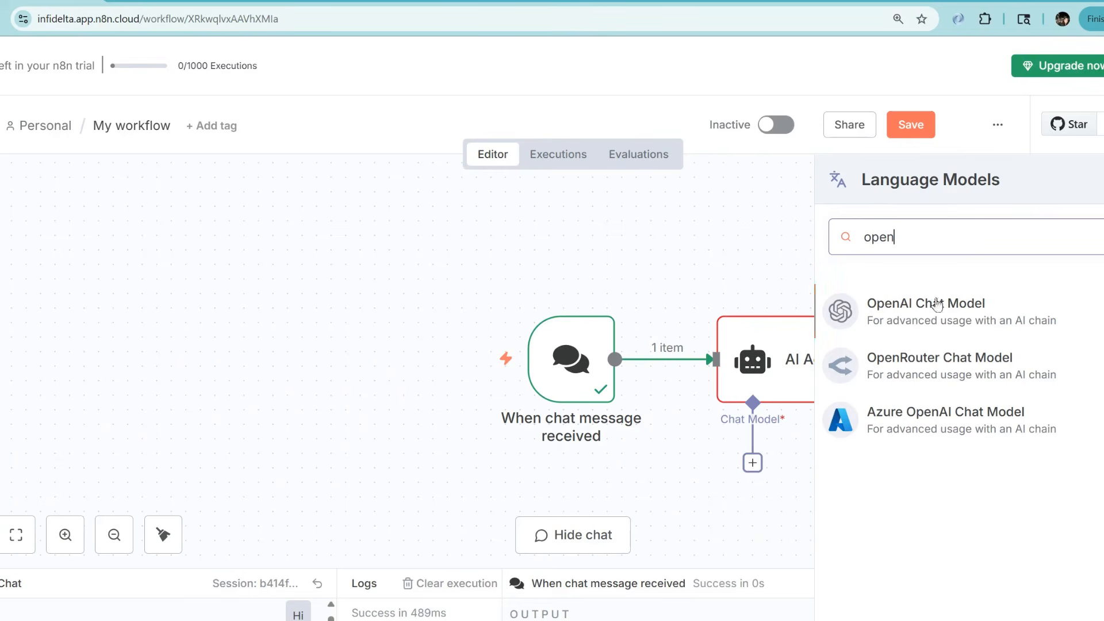
left_click(929, 321)
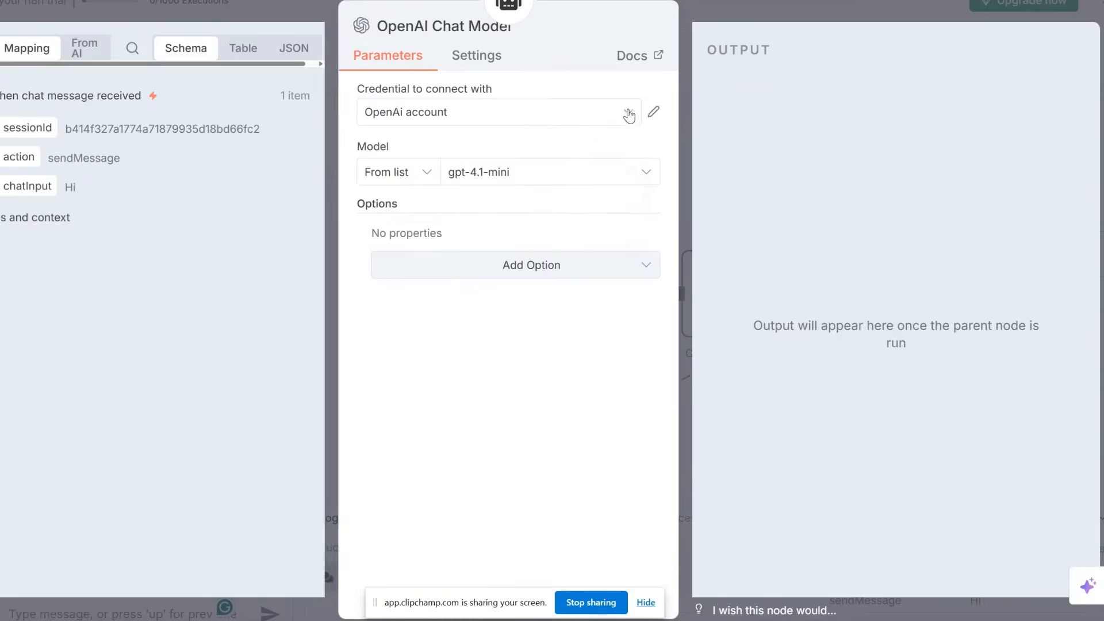
left_click(654, 182)
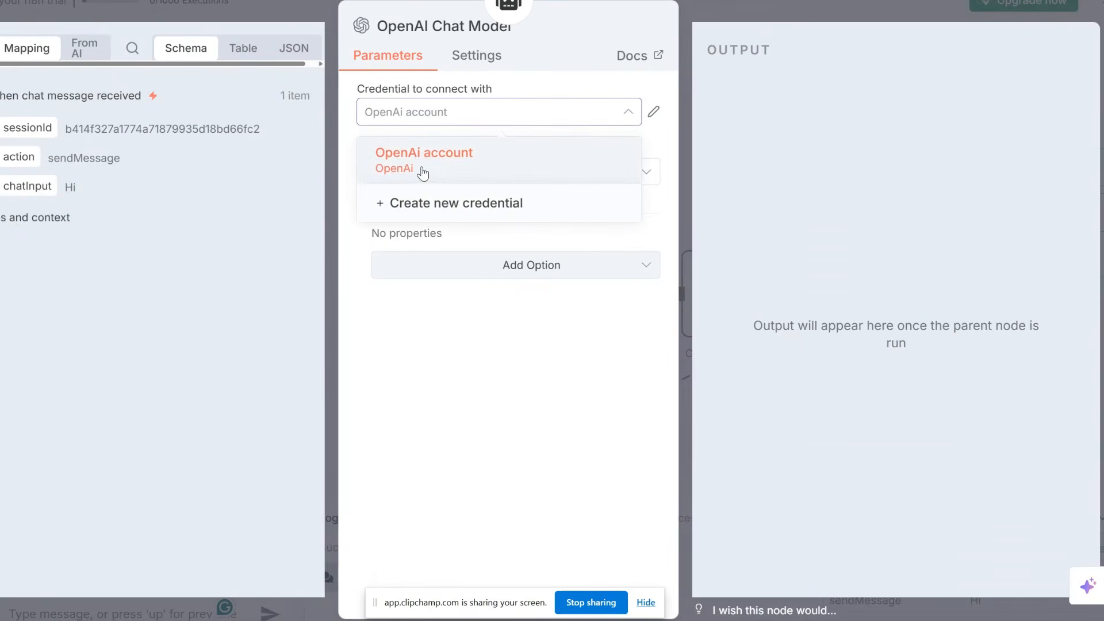
left_click(448, 173)
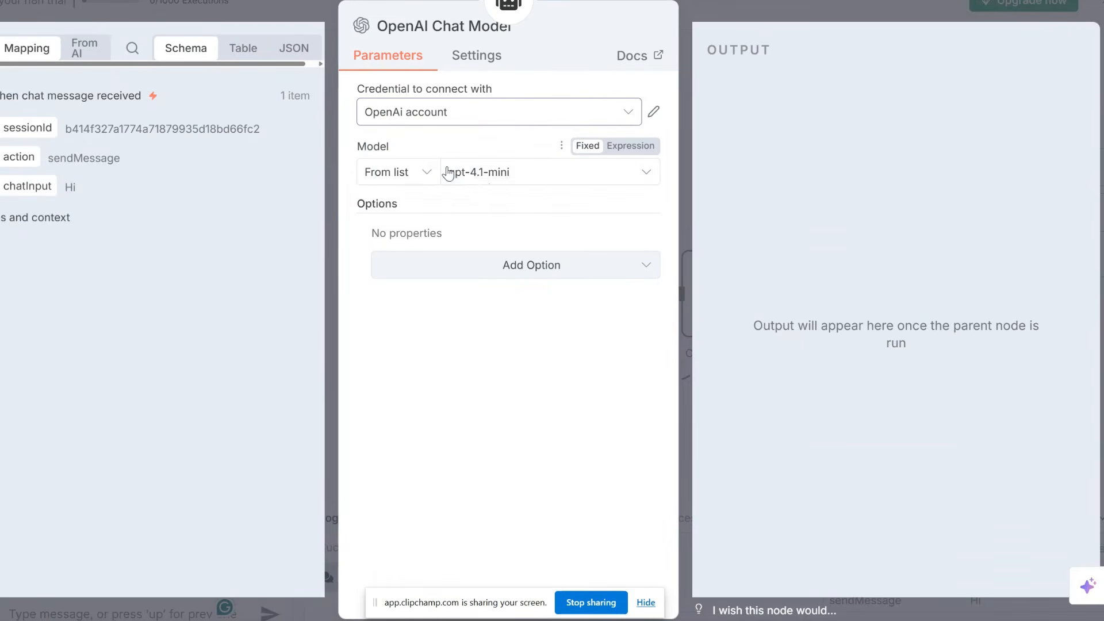
left_click(547, 180)
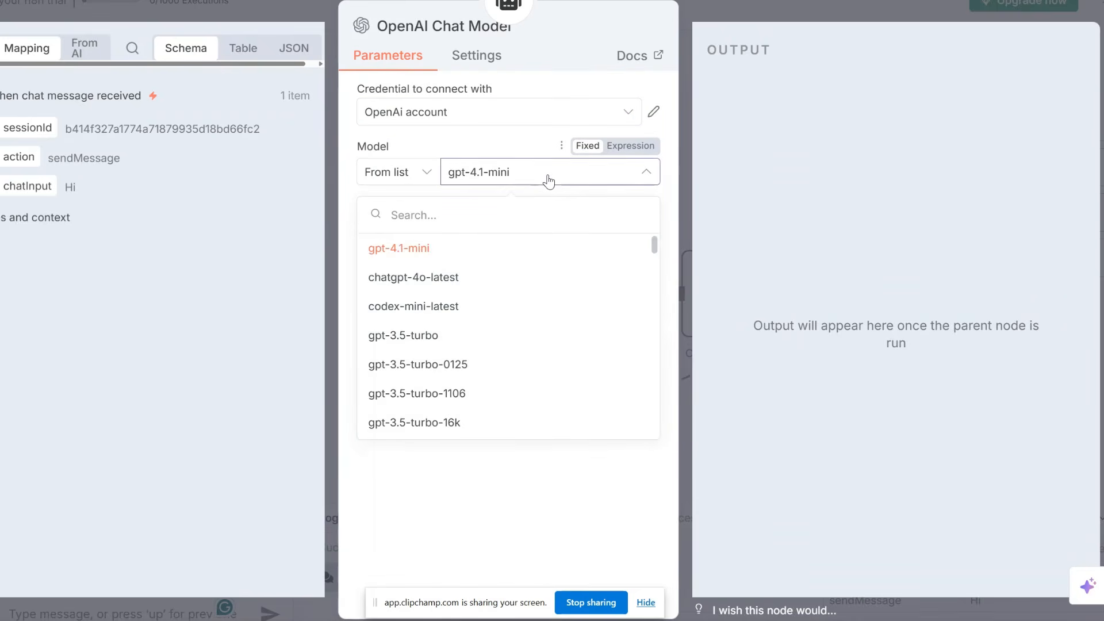
left_click(405, 448)
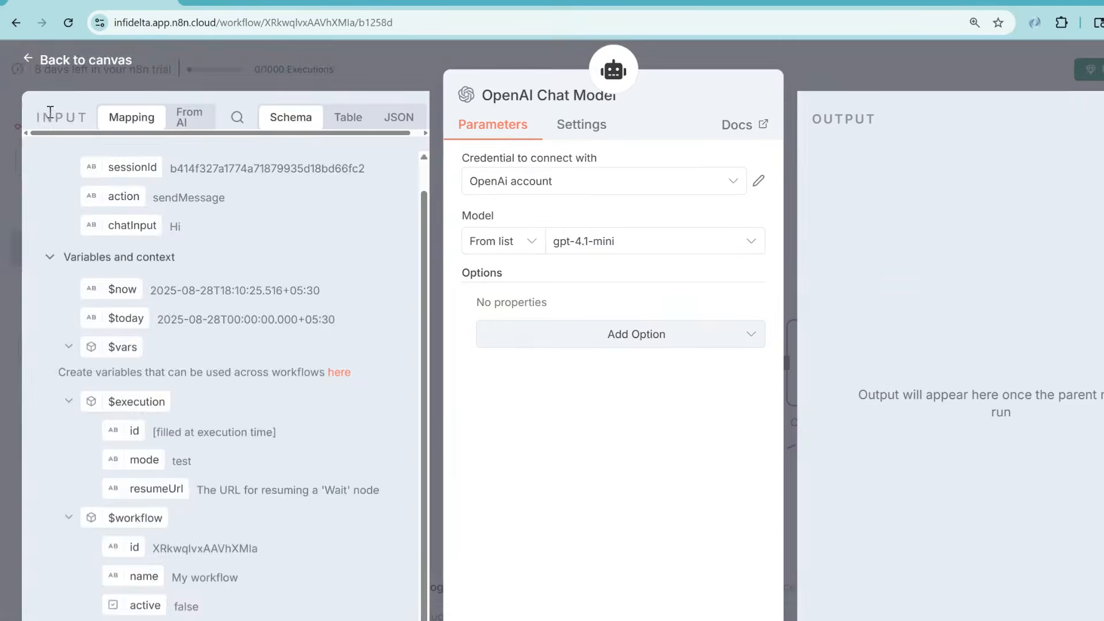
left_click(25, 65)
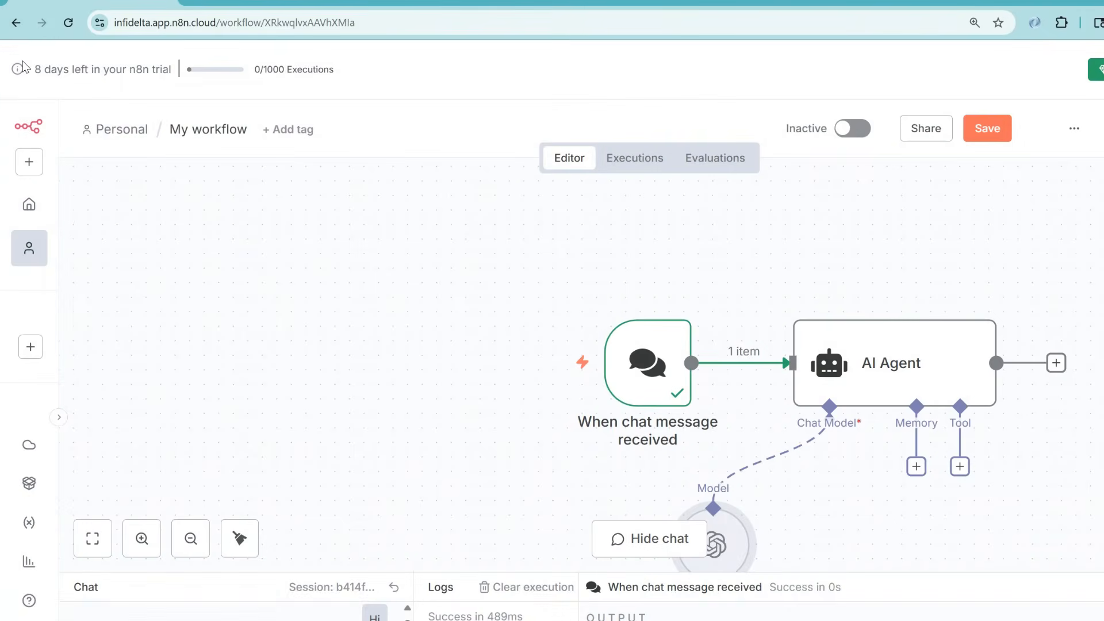
- Send the chat message "hey there?" to the agent and mark the executed workflow with a rectangular screen snip
scroll(800, 481, "down", 2)
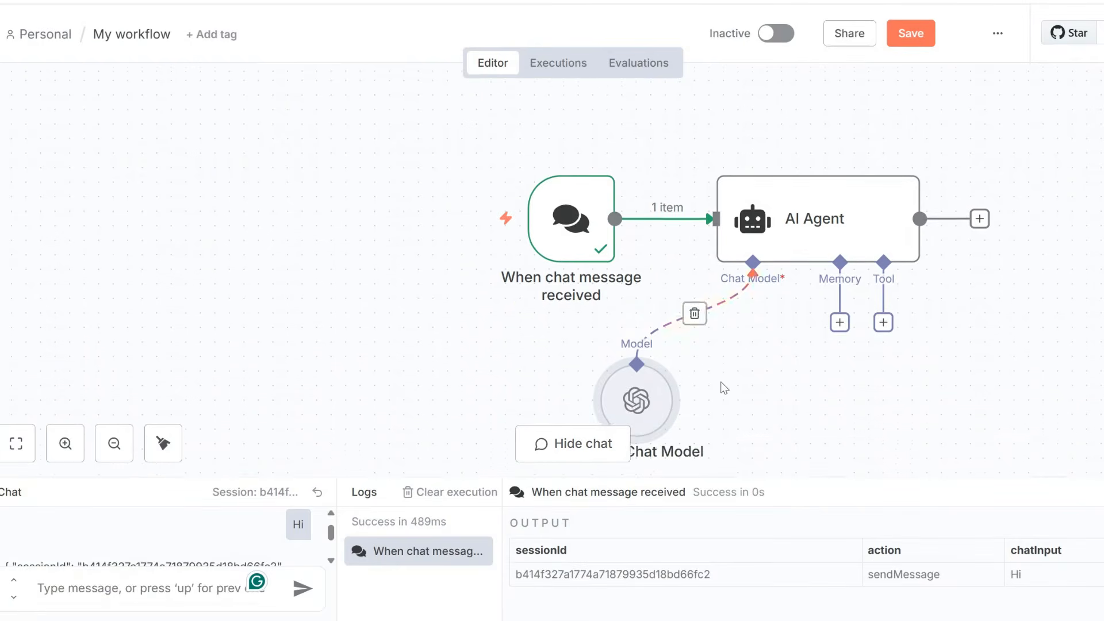
scroll(723, 388, "right", 1)
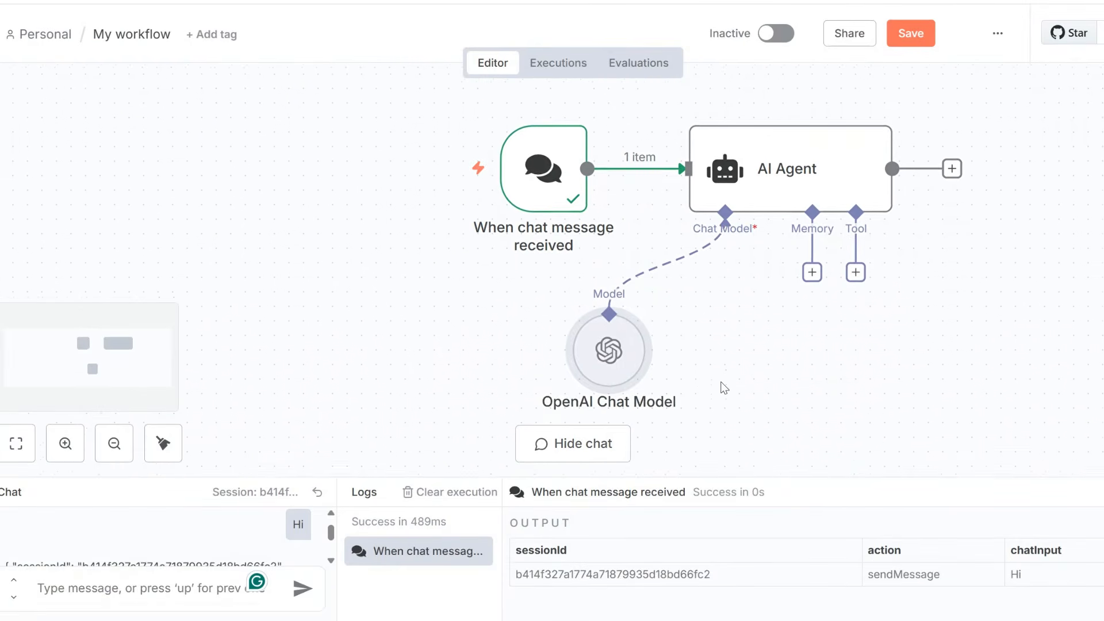
left_click_drag(457, 243, 736, 466)
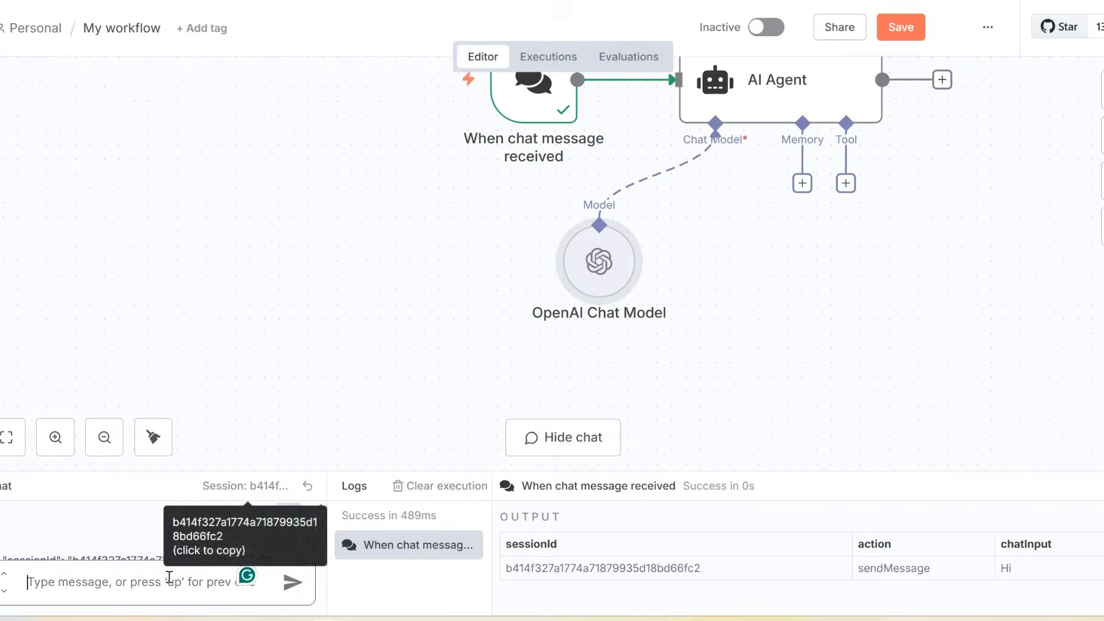
type("jey")
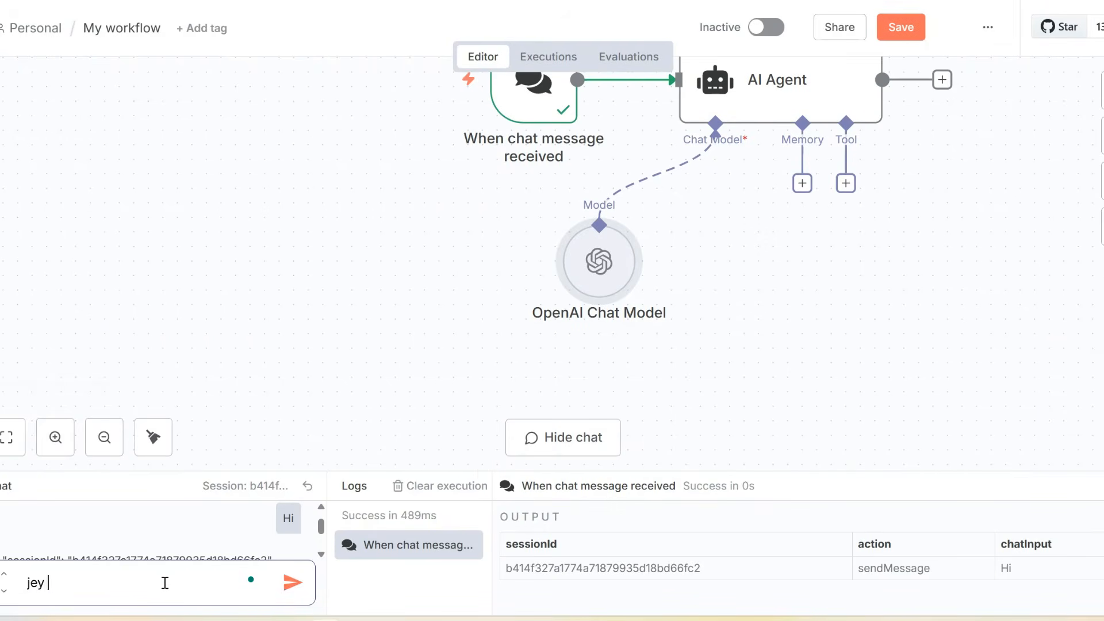
key("BackSpace")
key("BackSpace")
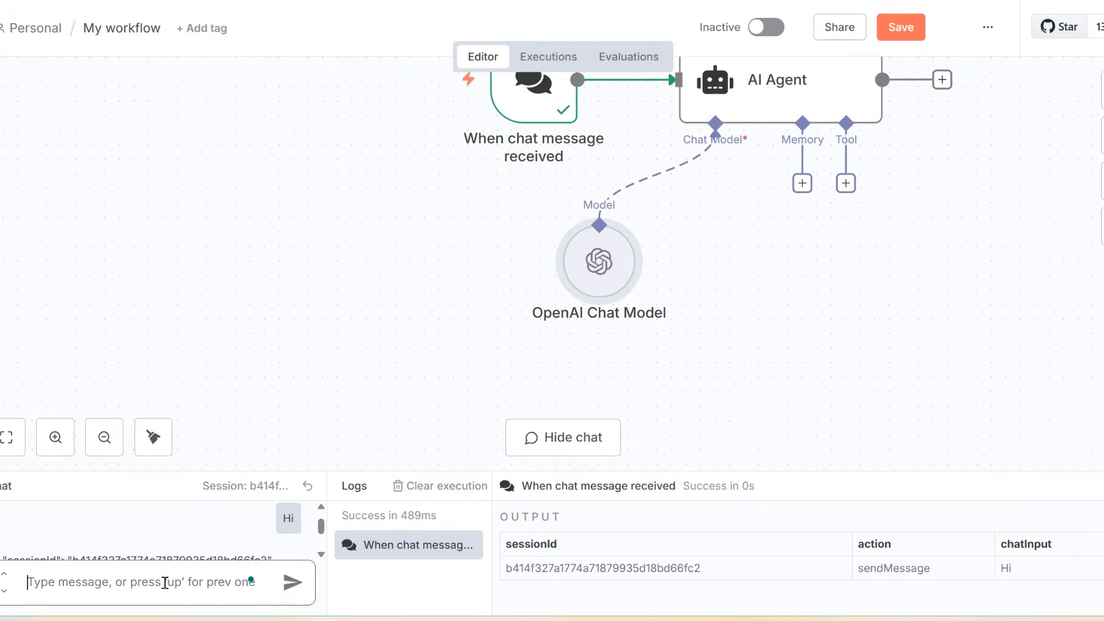
type("hey there?")
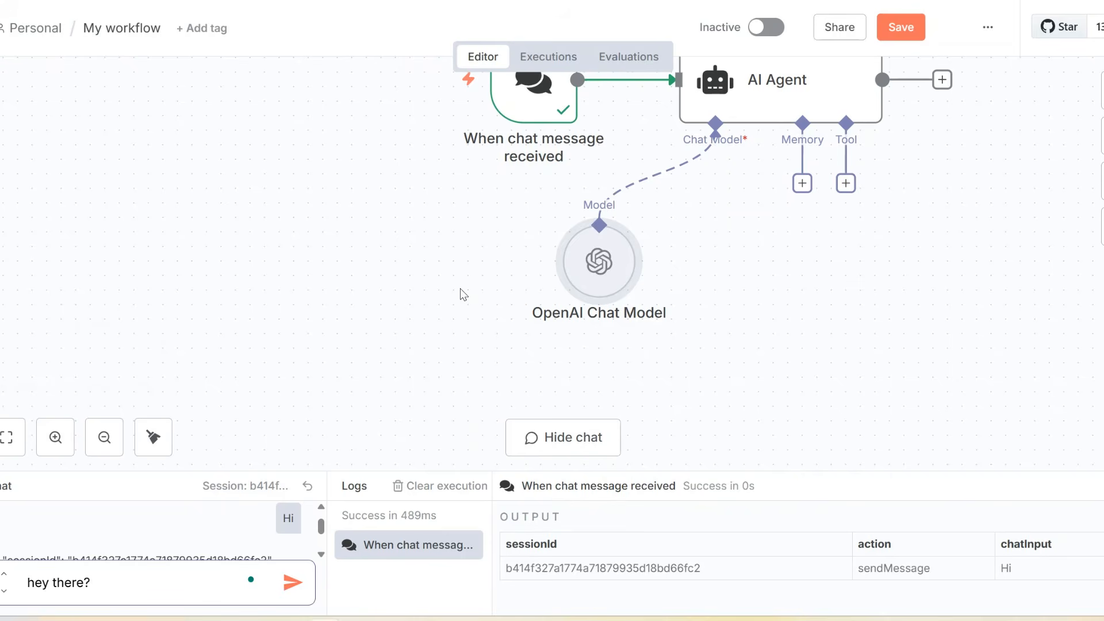
scroll(461, 294, "up", 2)
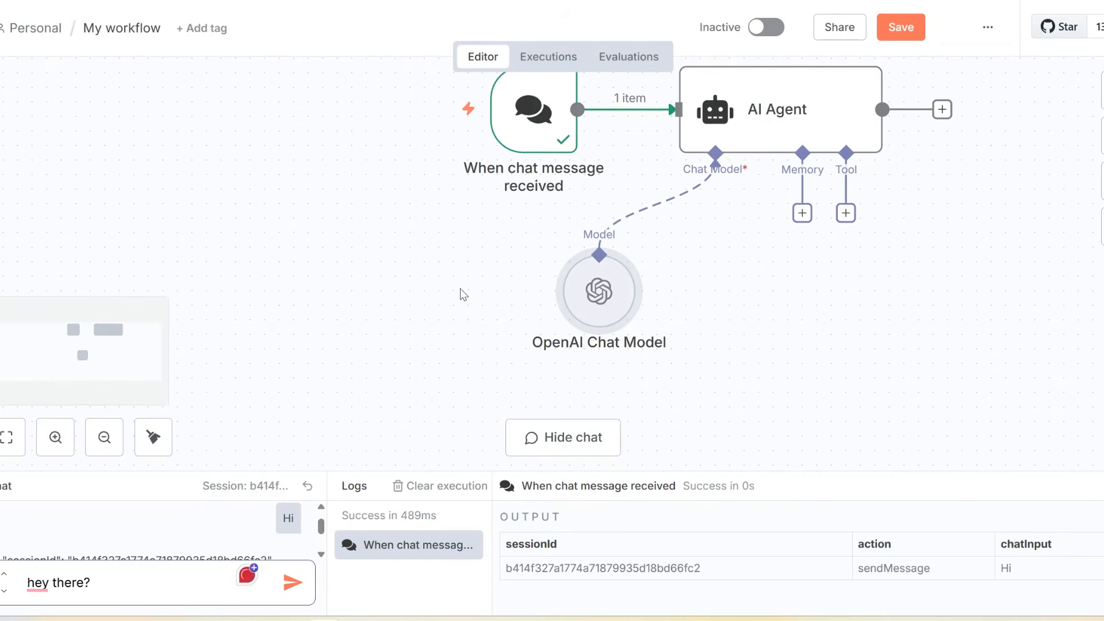
left_click(292, 583)
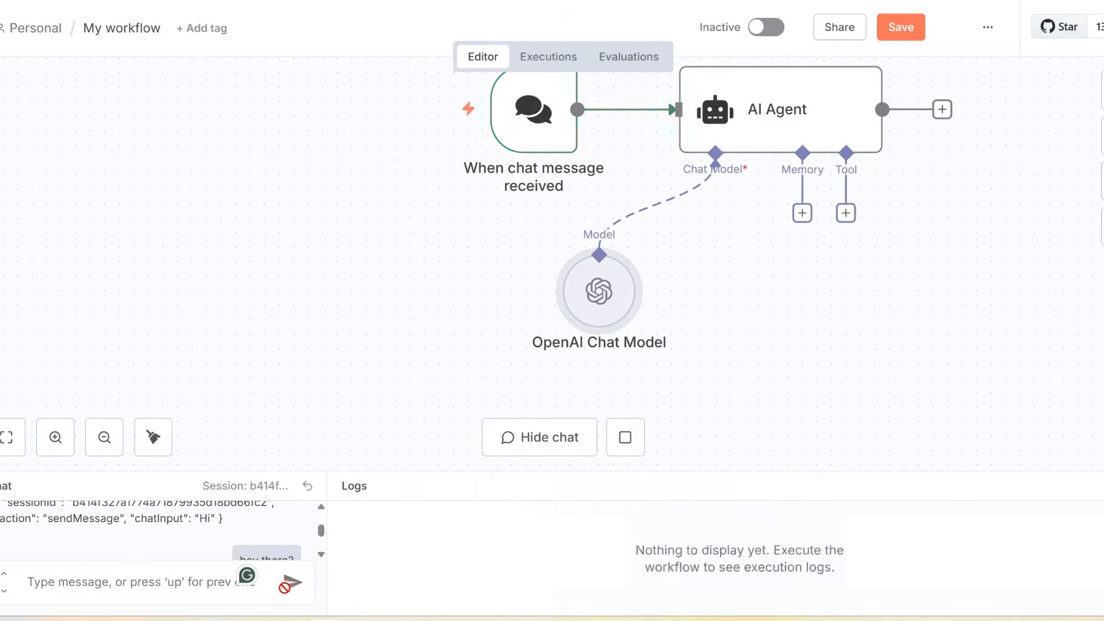
scroll(767, 300, "up", 1)
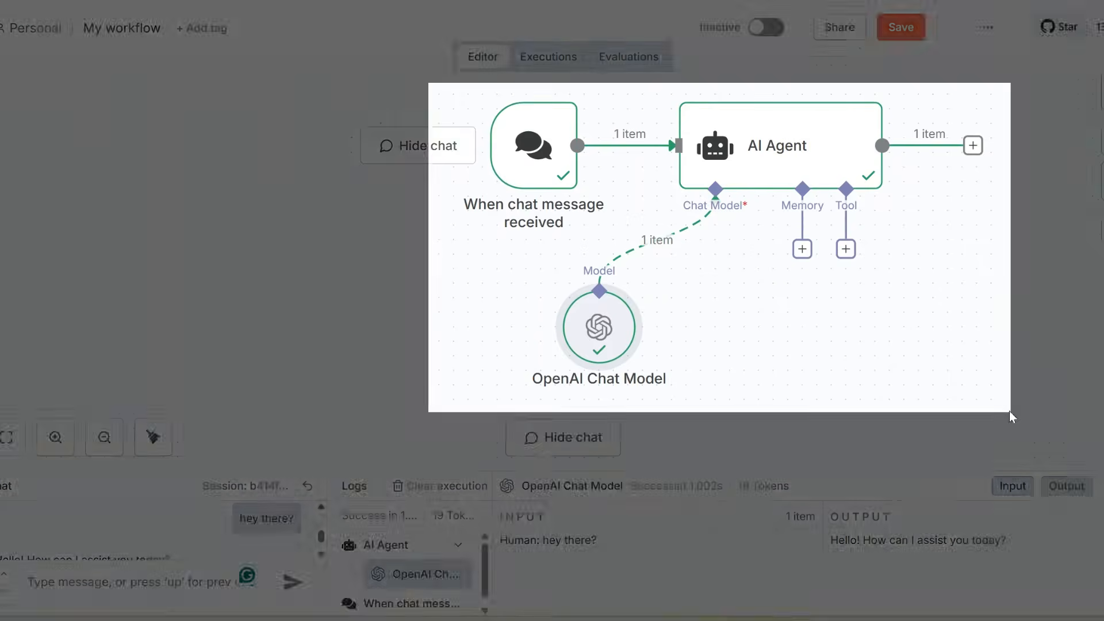
left_click_drag(1008, 410, 1009, 410)
- Attach a Simple Memory node to the AI Agent, leaving its session and context window settings at their defaults
left_click(801, 249)
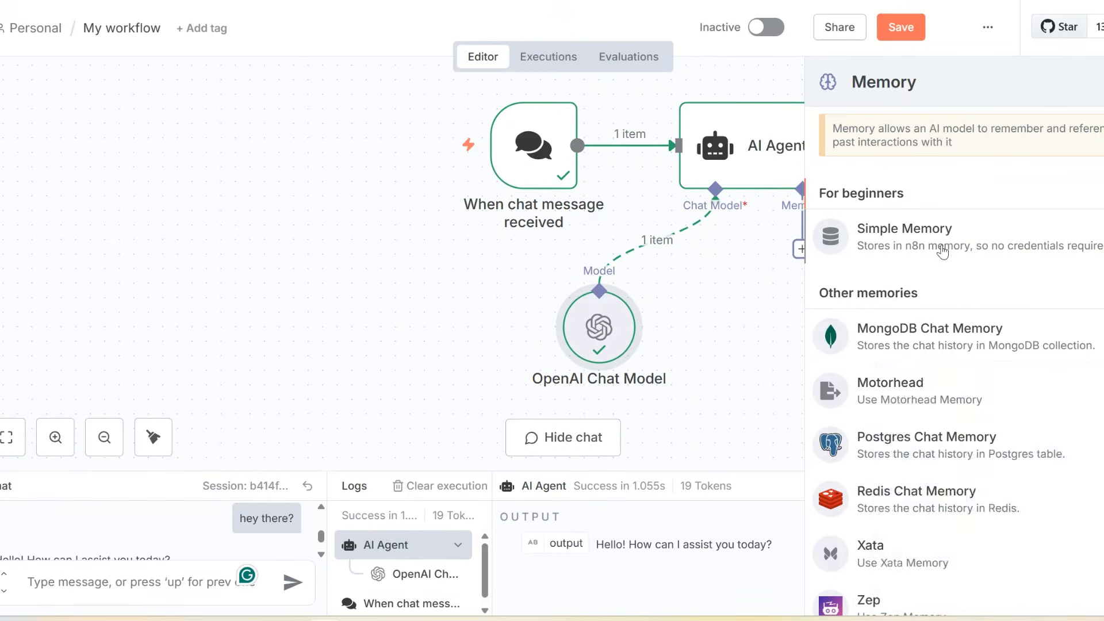
left_click(941, 251)
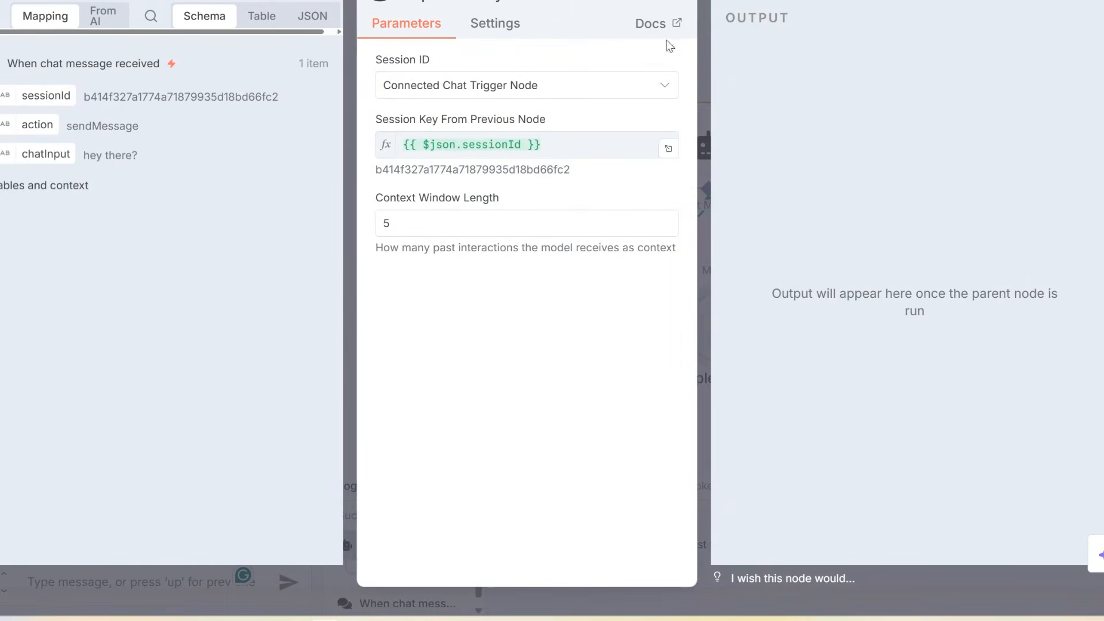
key("Escape")
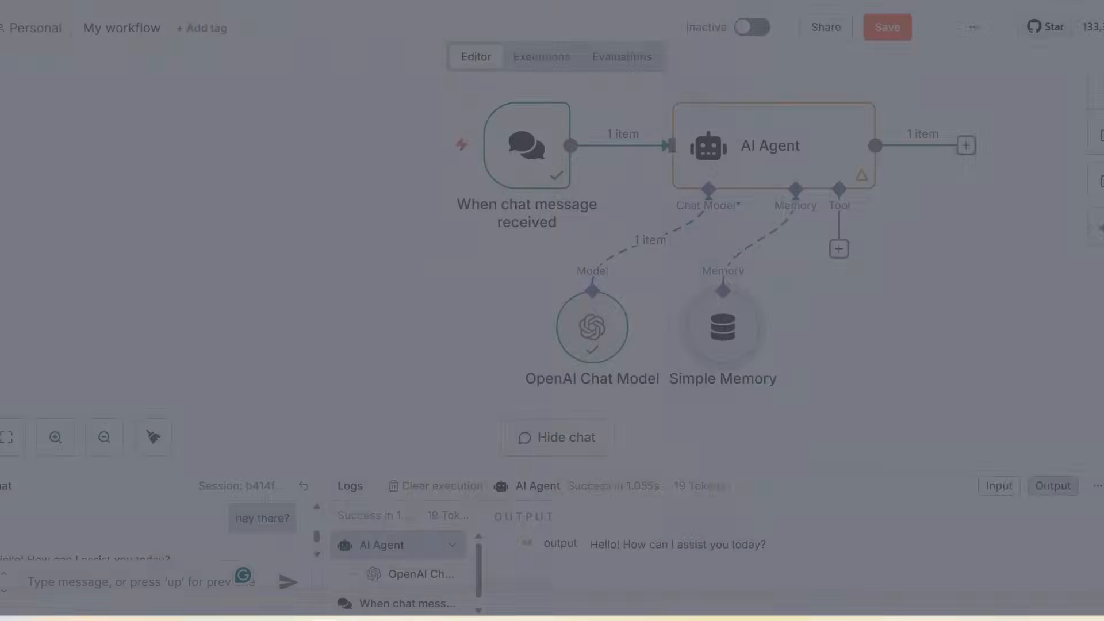
- Send the agent a chat message that states the user's first name to test its memory
left_click(174, 580)
type("my name is sugandh")
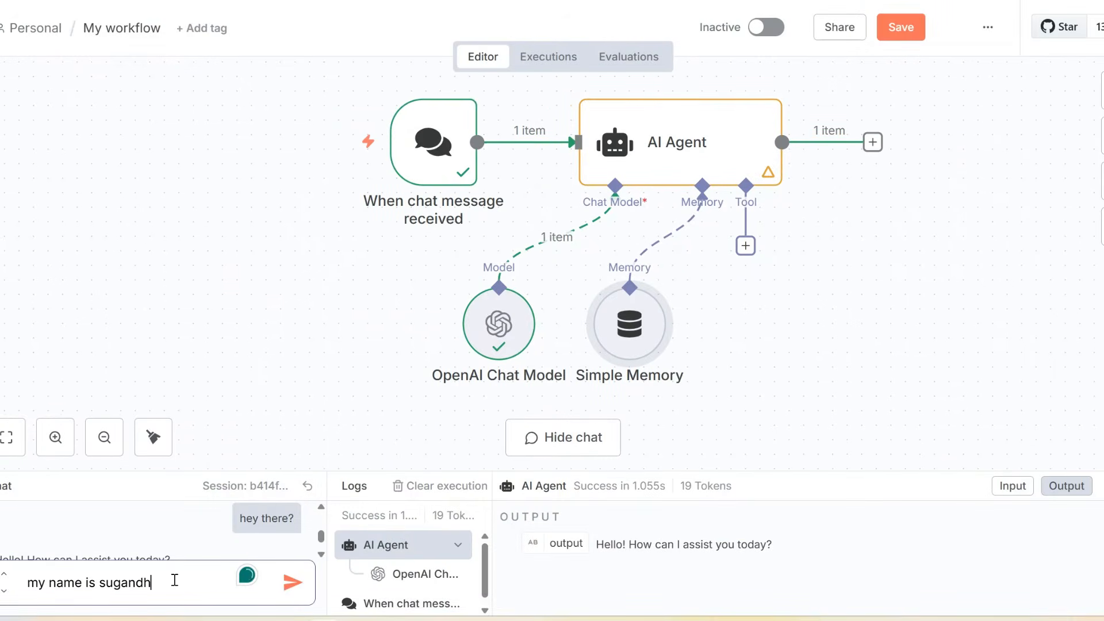
left_click(293, 586)
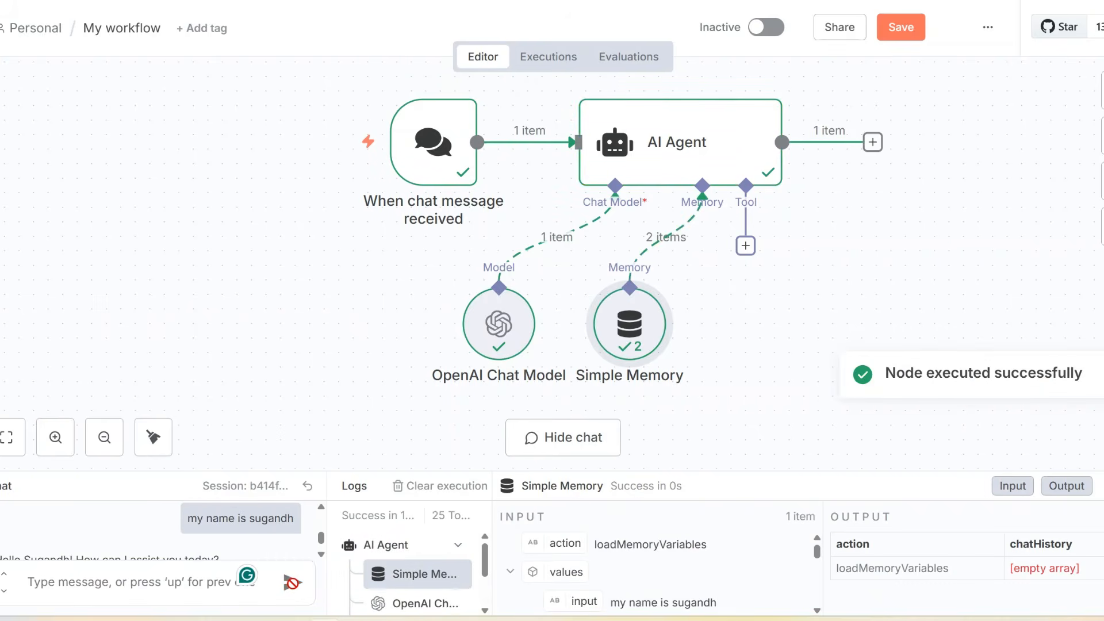
- Send the agent the chat message "what is my name?" to test whether it remembers the earlier message
left_click(151, 584)
type("wha")
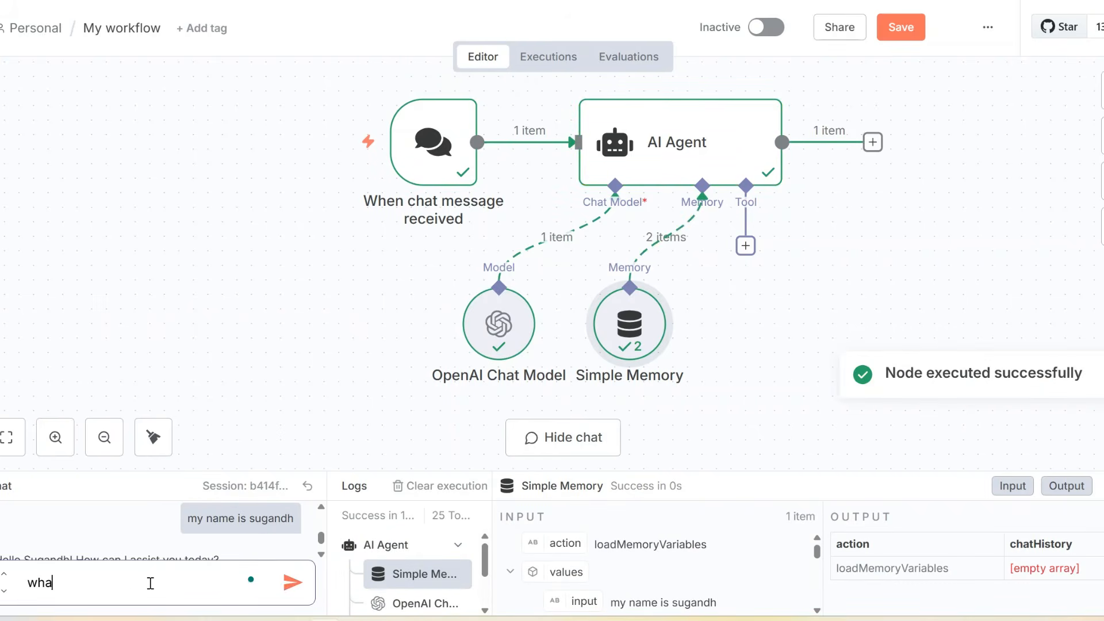
type("t is my name?")
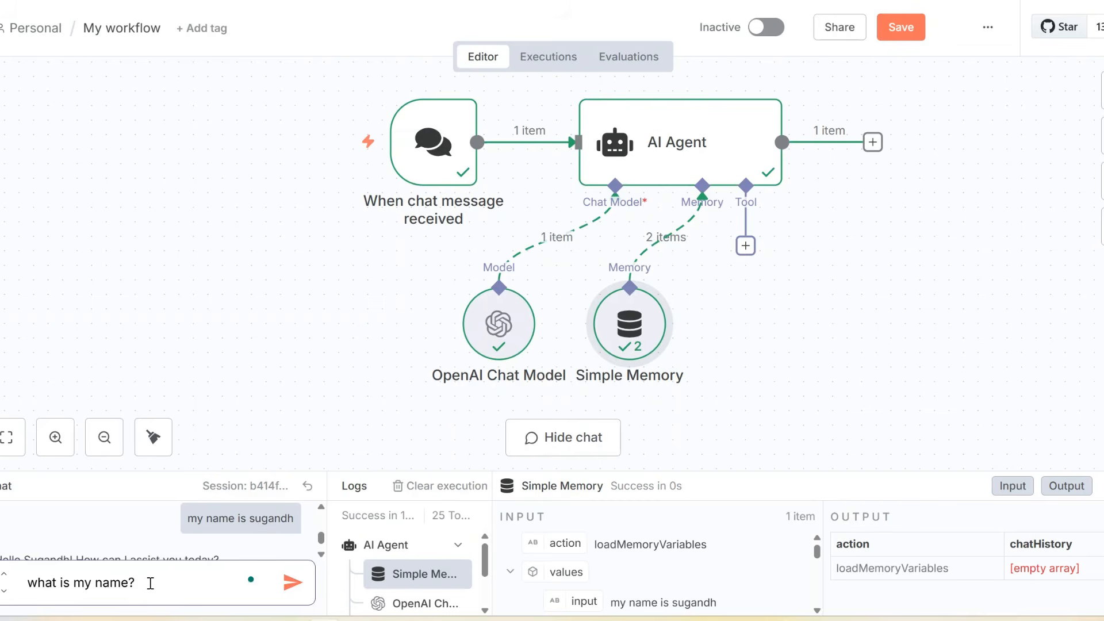
key("Return")
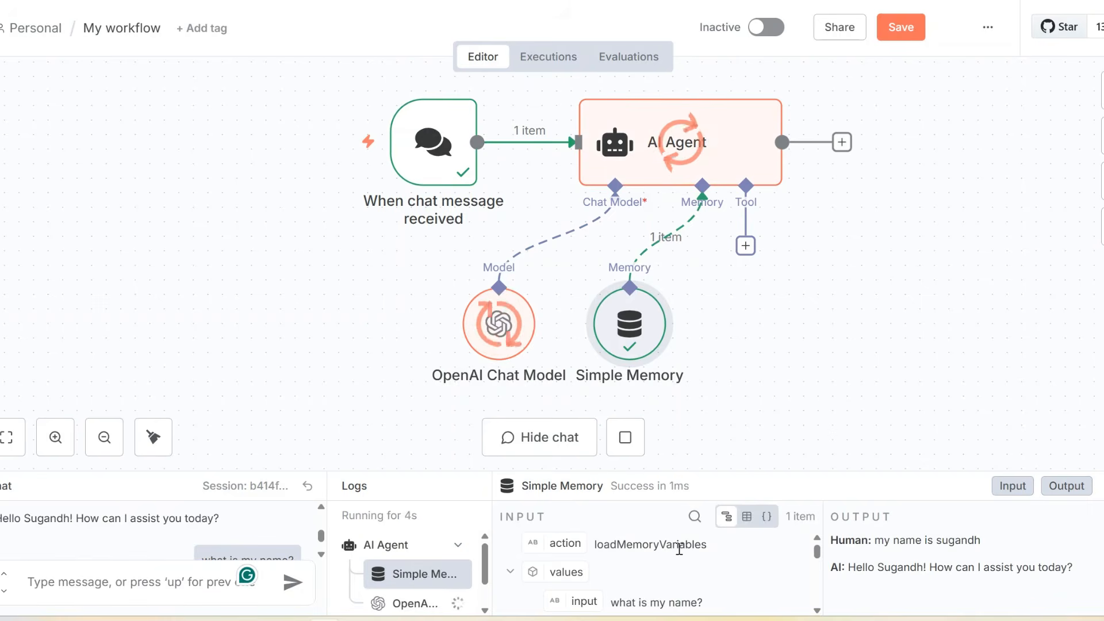
- Examine the Simple Memory node's output in the execution log and the agent's latest reply in the chat
scroll(760, 408, "down", 2)
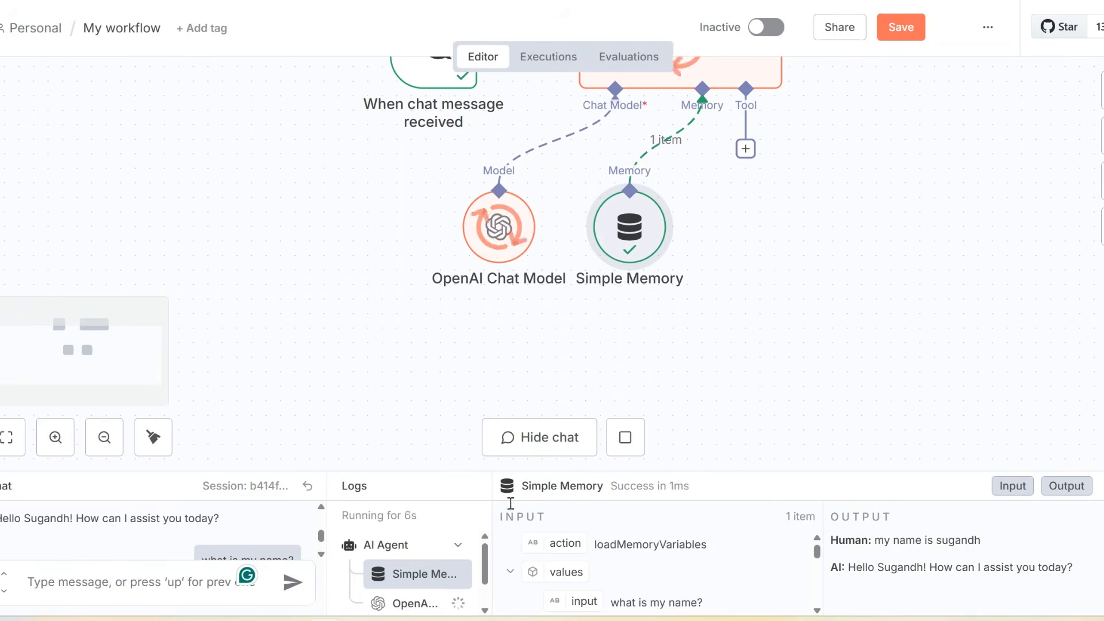
scroll(443, 587, "down", 1)
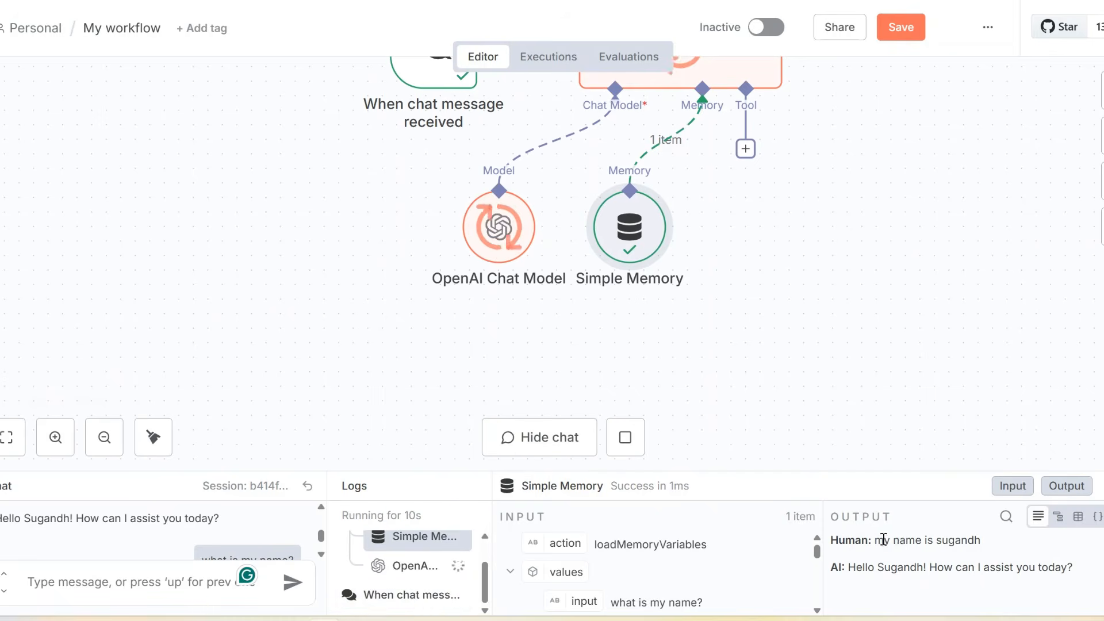
left_click_drag(882, 540, 960, 539)
left_click_drag(862, 567, 1057, 569)
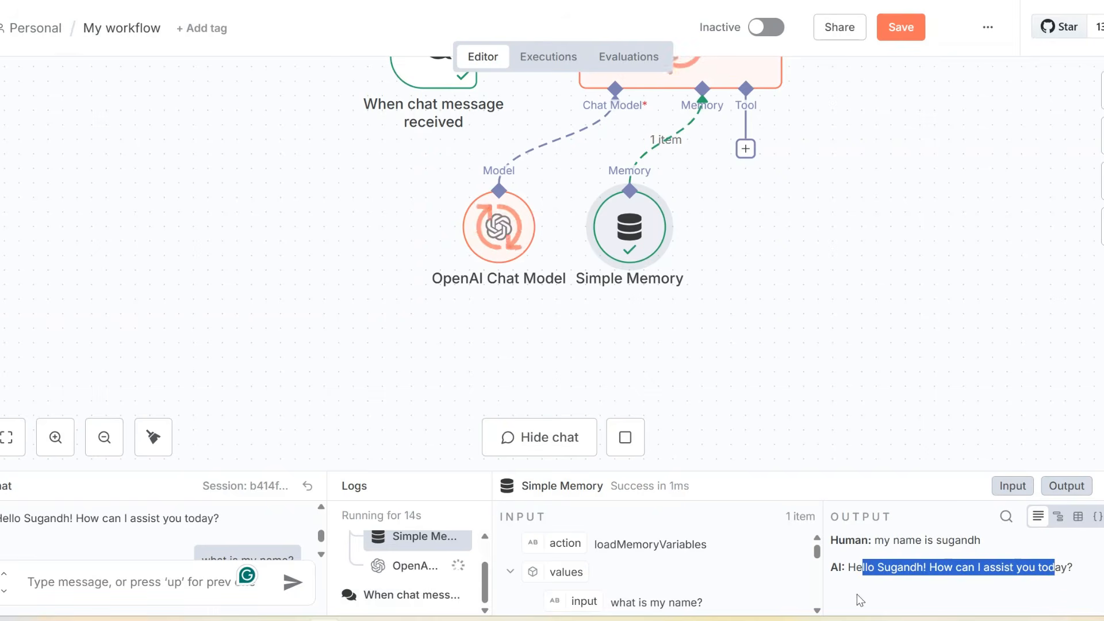
scroll(834, 391, "down", 2)
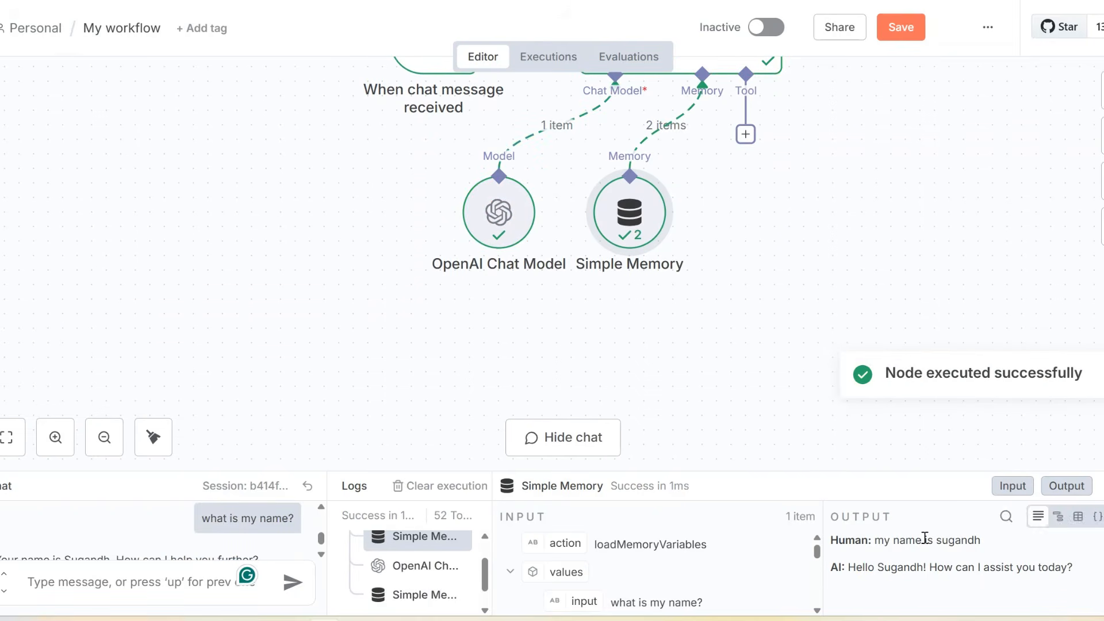
scroll(259, 542, "down", 1)
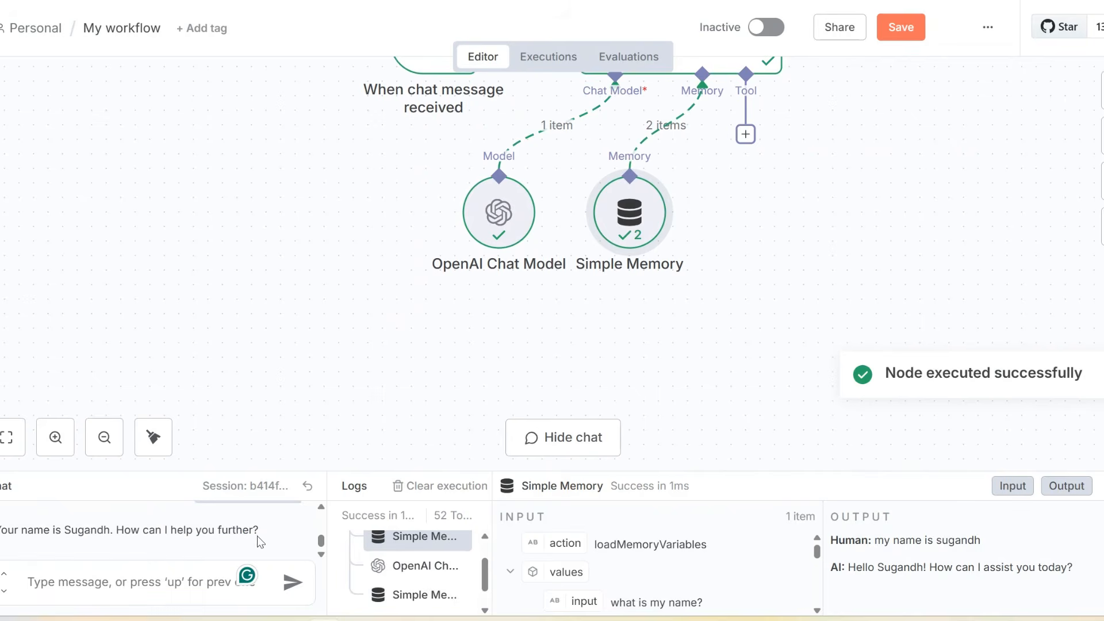
scroll(212, 526, "up", 1)
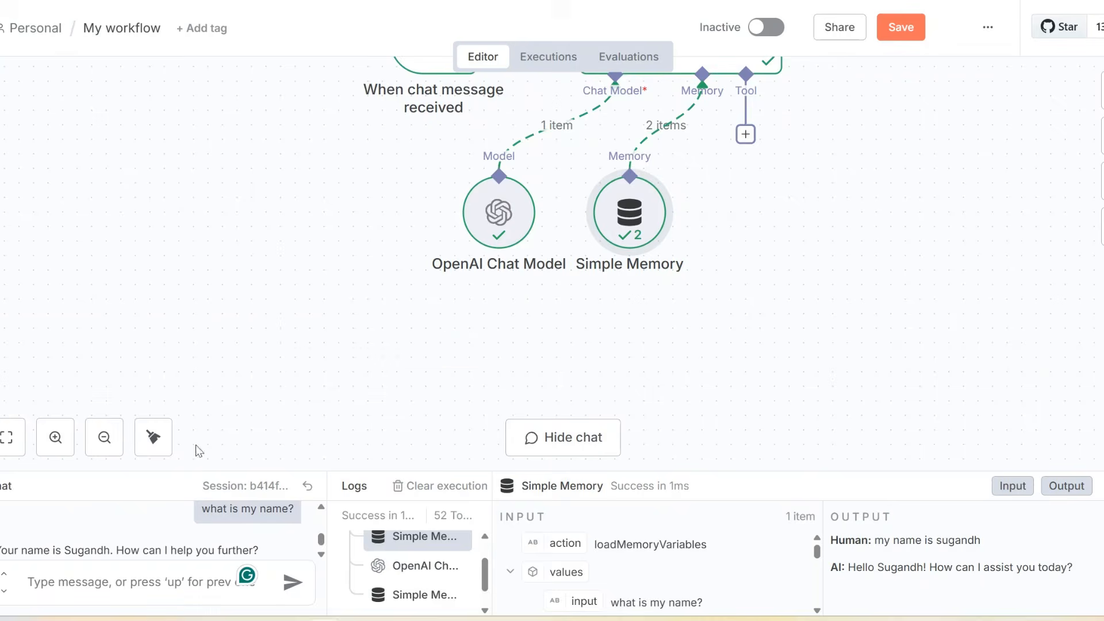
- Enlarge the chat and logs area, and mark the latest question with its reply and the log entries with rectangular screen snips
left_click_drag(194, 471, 256, 151)
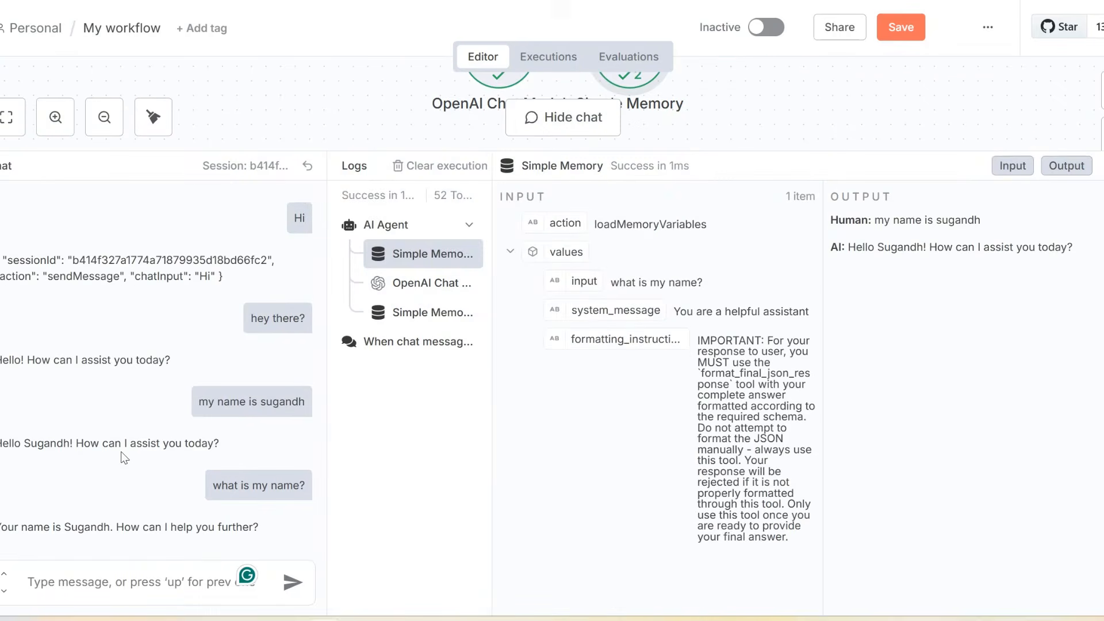
left_click_drag(212, 484, 310, 540)
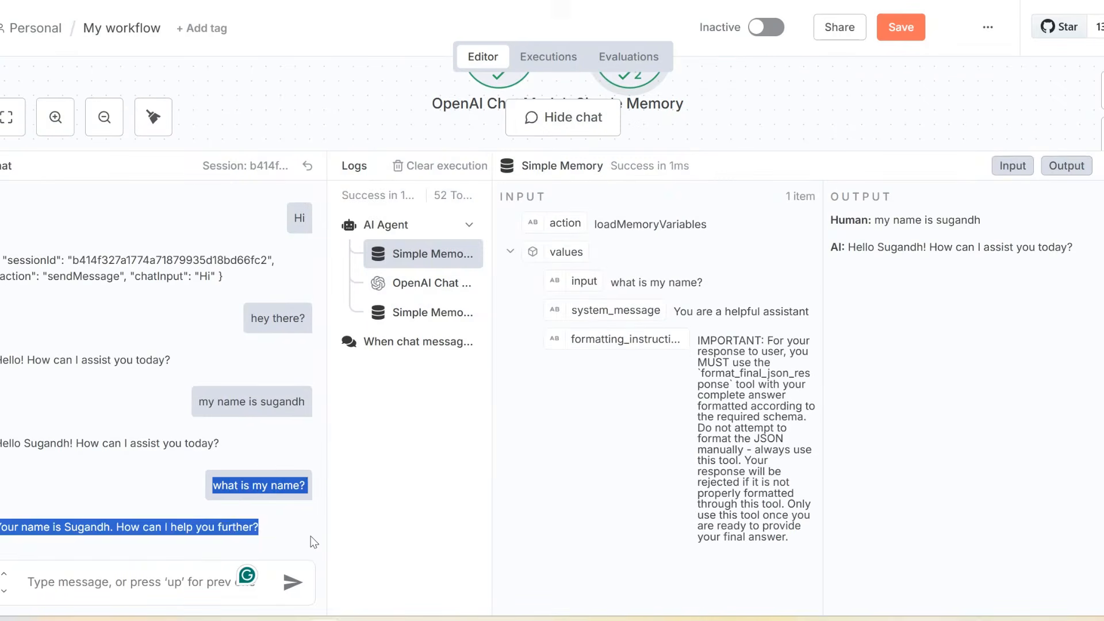
left_click(310, 541)
key("super+shift+s")
left_click_drag(1, 452, 331, 566)
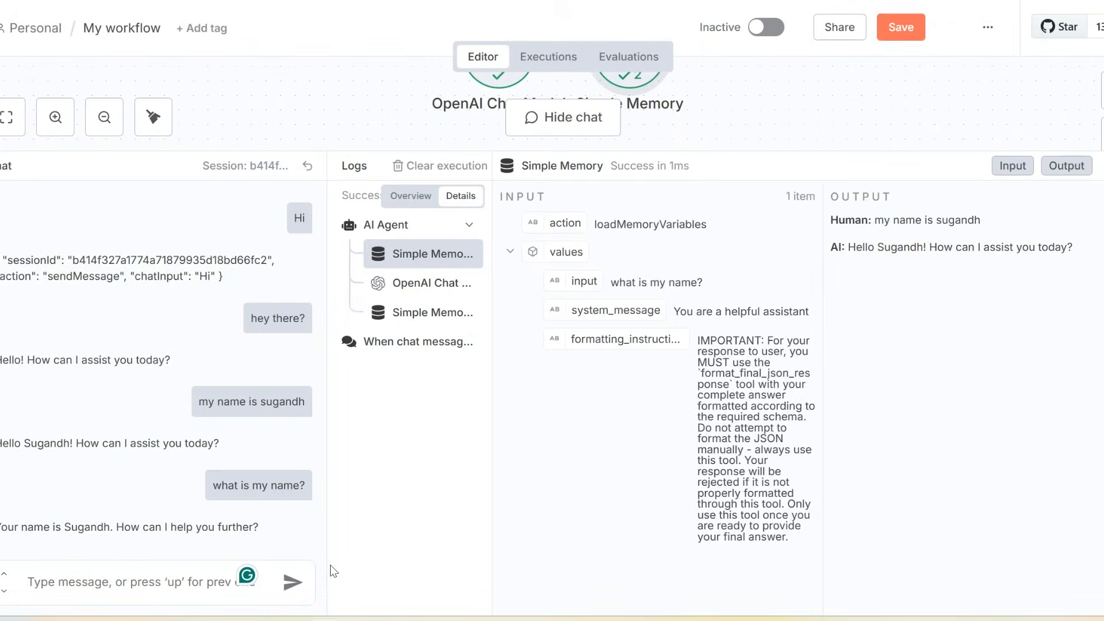
key("super+shift+s")
left_click_drag(331, 210, 507, 396)
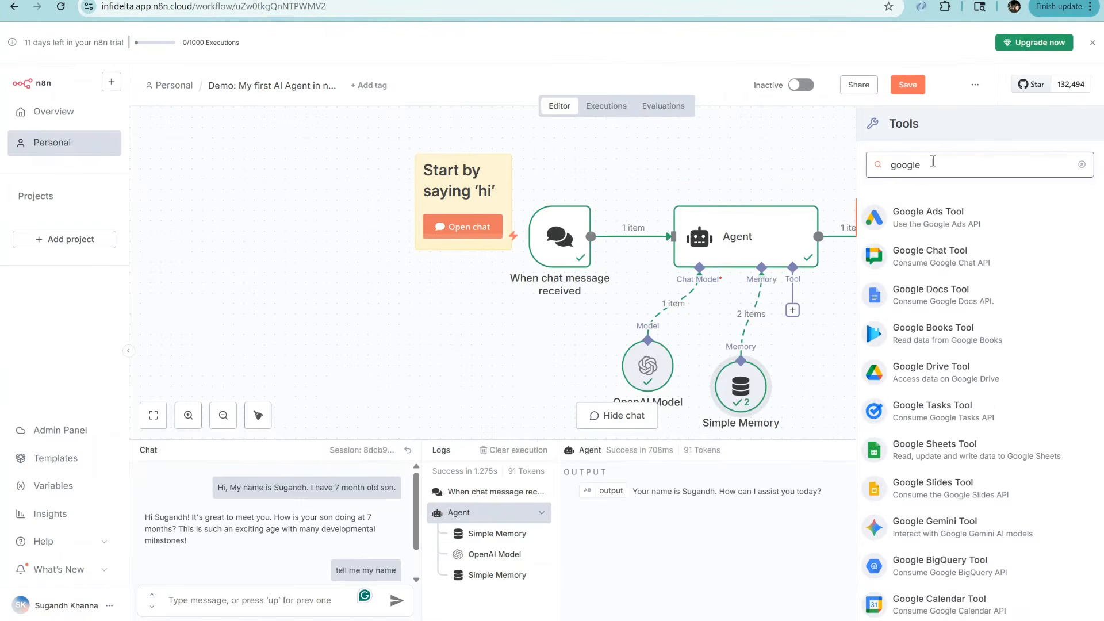
- Add a Google Sheets Tool to the agent and start a new credential for it through Google sign-in
type("sheet")
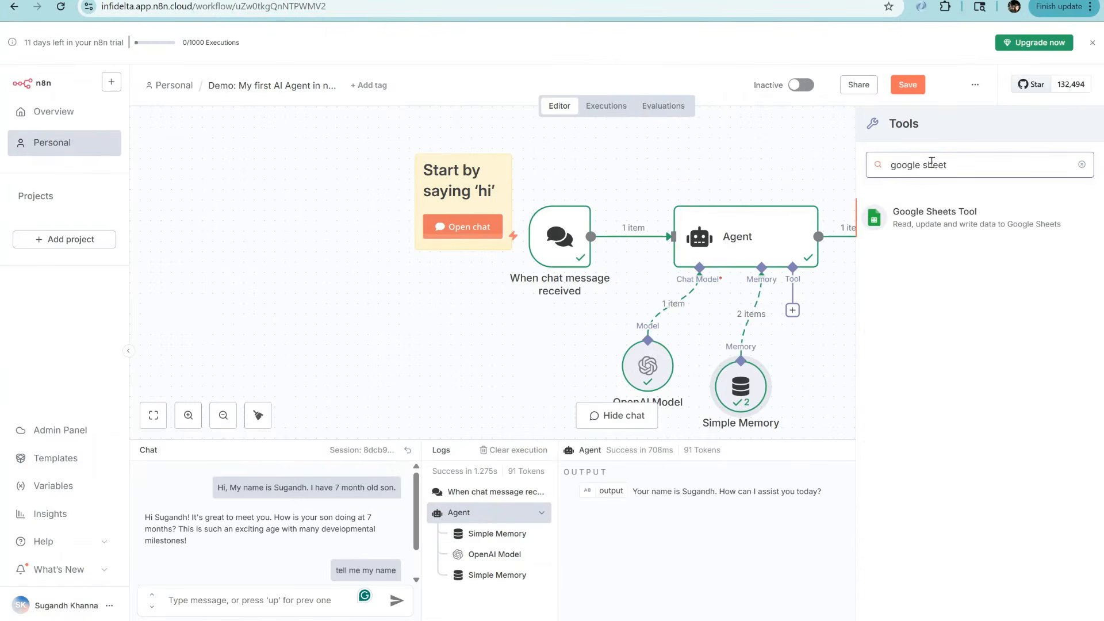
left_click(930, 227)
left_click(505, 125)
left_click(505, 166)
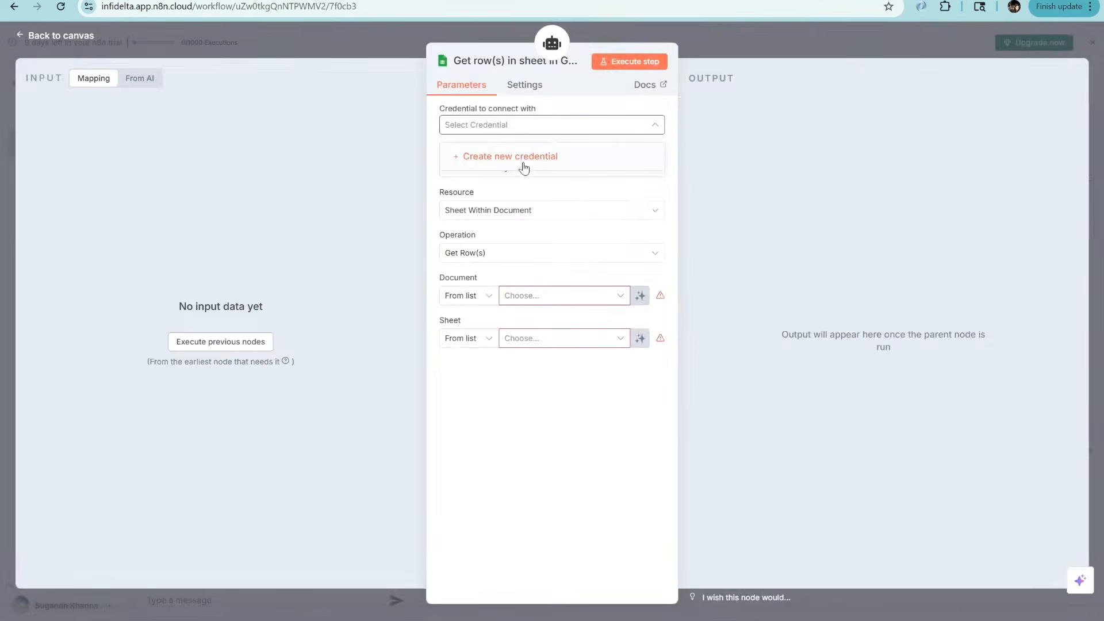
left_click(538, 162)
left_click(395, 218)
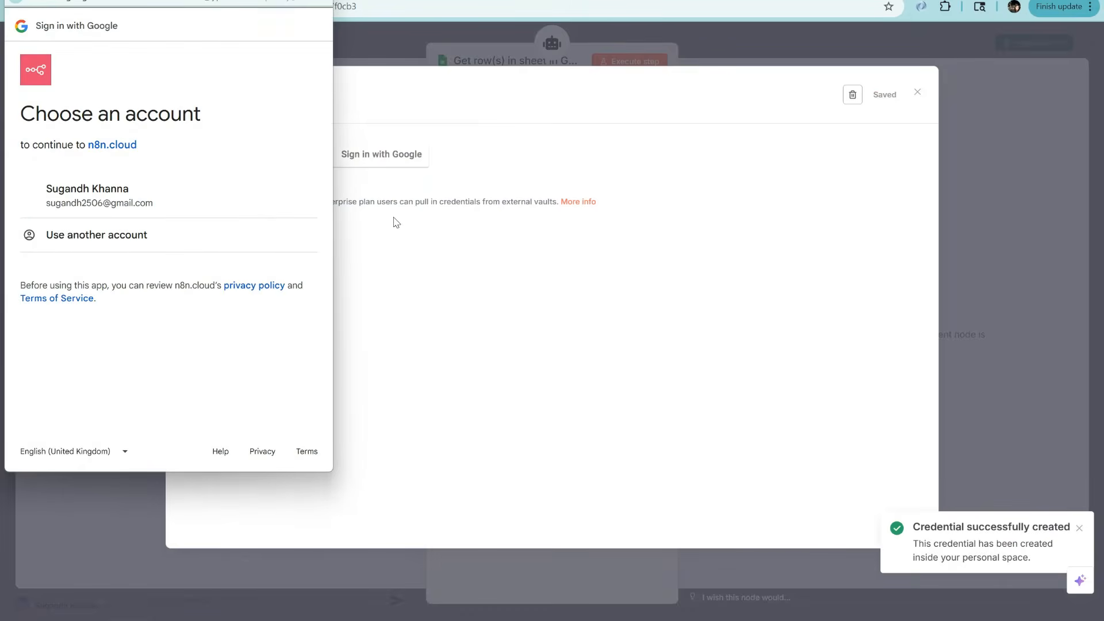
- Choose the Google account and grant n8n.cloud all three requested Google Drive and Sheets permissions
left_click(98, 204)
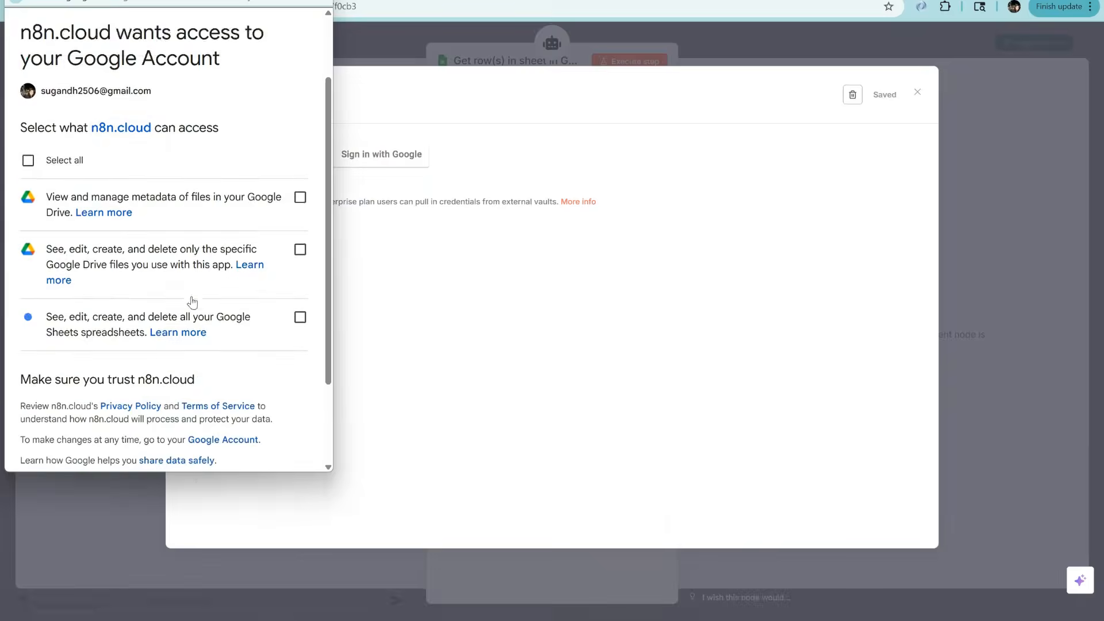
scroll(230, 247, "down", 1)
left_click(300, 149)
left_click(300, 202)
left_click(300, 269)
scroll(287, 293, "down", 1)
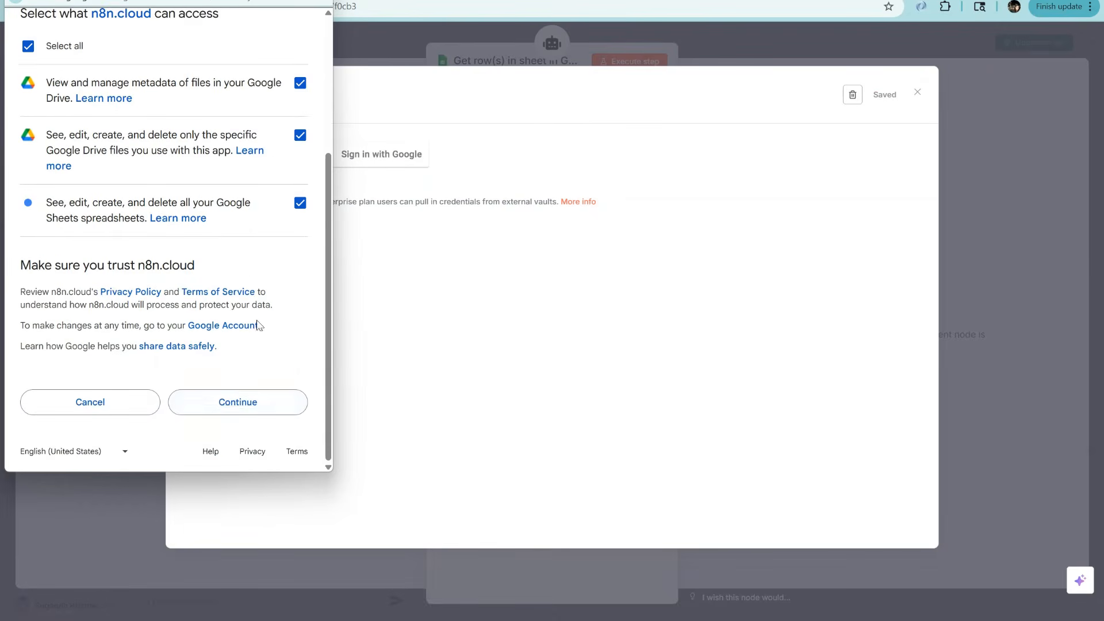
left_click(247, 409)
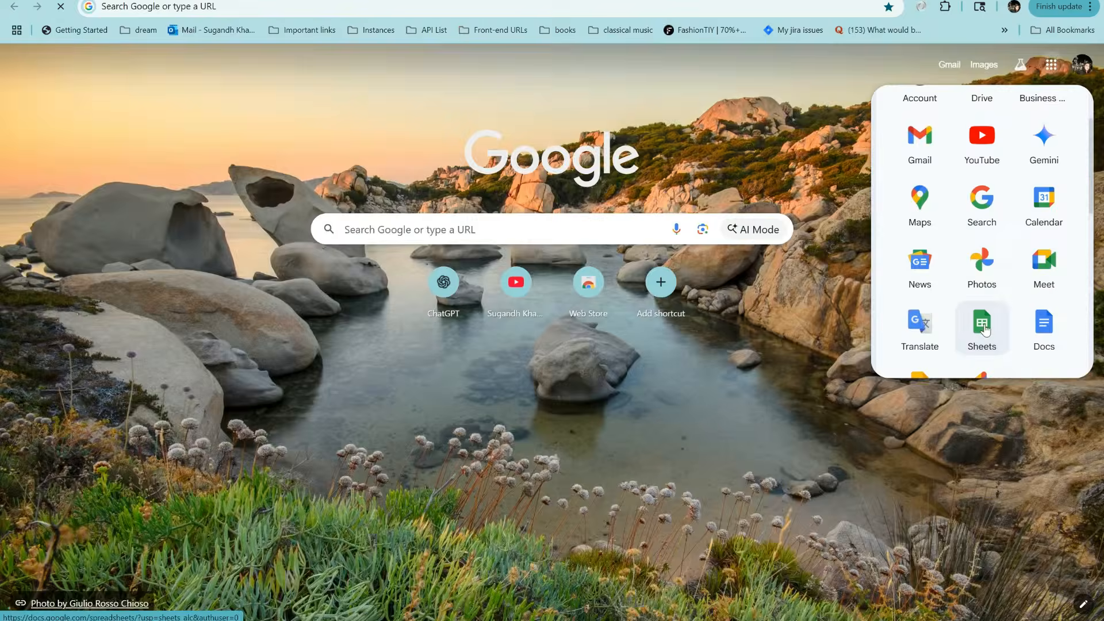
- Open the Contact List spreadsheet in Google Sheets and widen the Email column to view its entries, narrowing it again when done
left_click(982, 325)
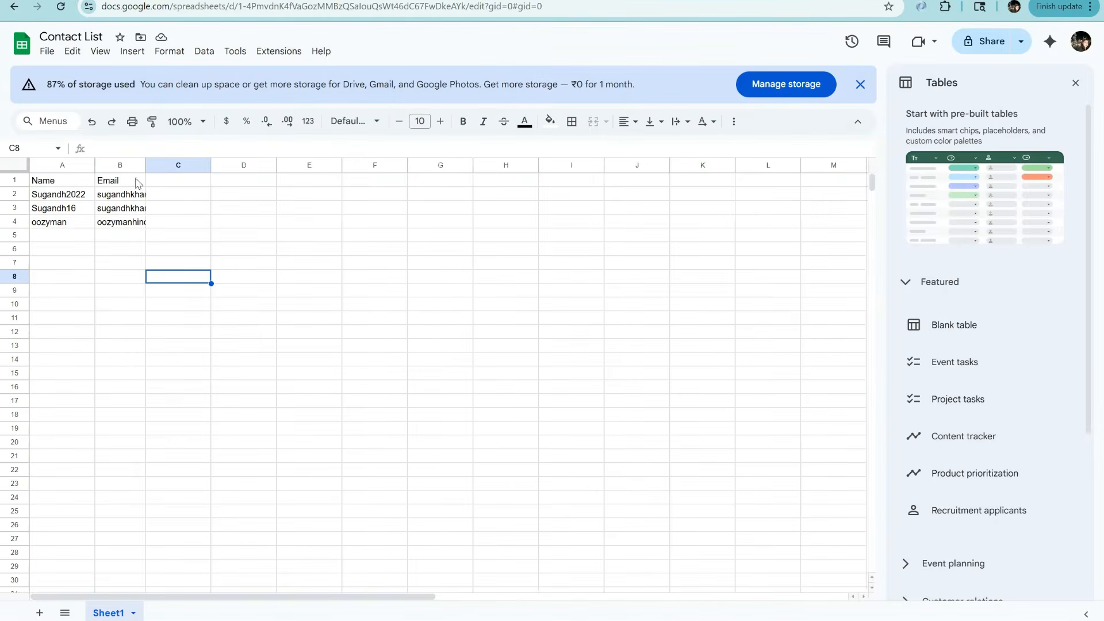
double_click(145, 165)
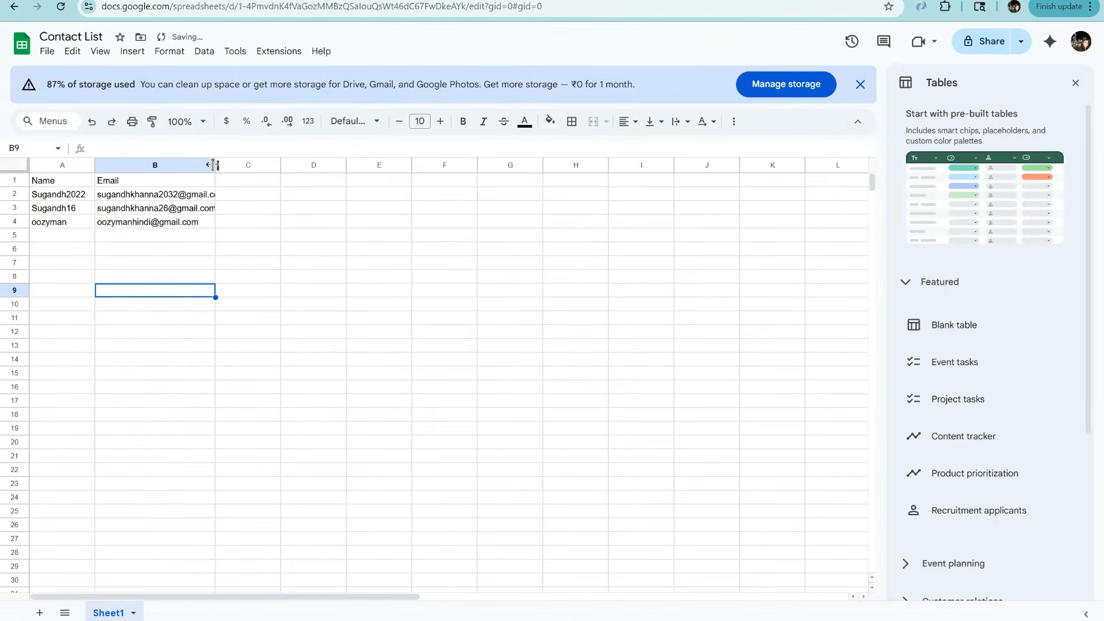
left_click_drag(216, 165, 152, 165)
left_click(236, 213)
- Rename the Google Sheets tool node in n8n as Contact List
left_click(500, 63)
type("C")
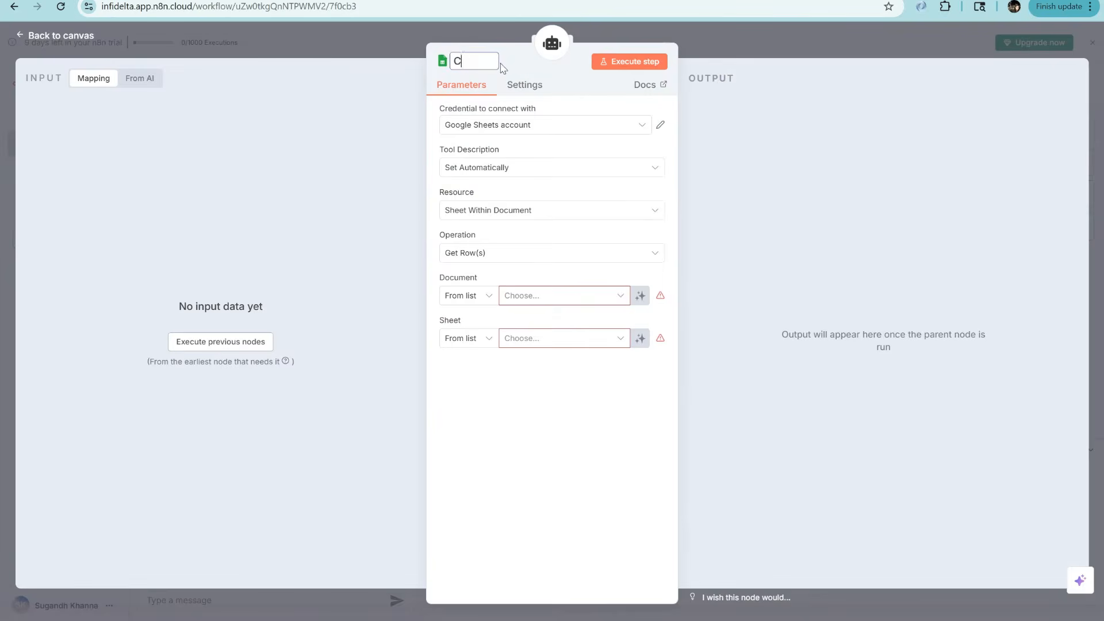
type("ontact List")
left_click(539, 166)
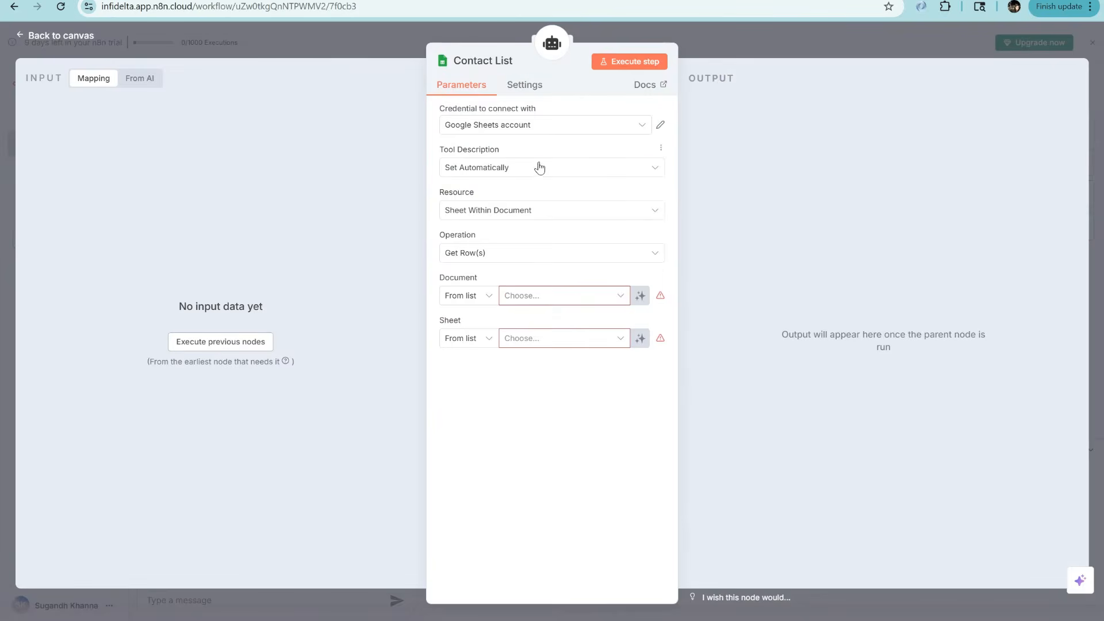
- Set the Contact List tool to get rows from Sheet1 of the Contact List document
left_click(563, 303)
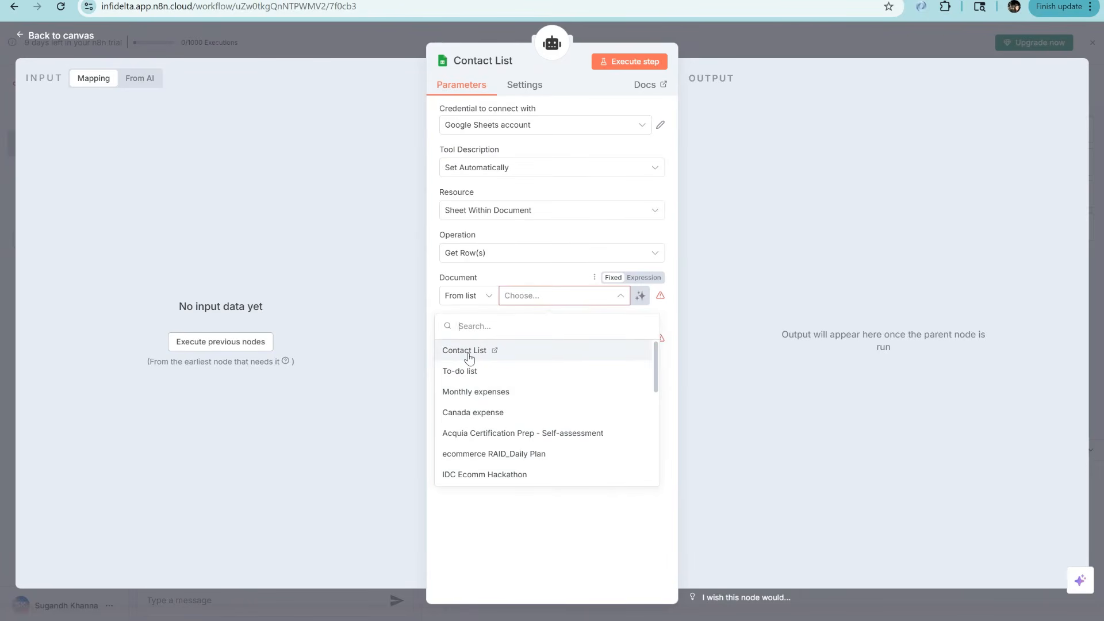
left_click(469, 351)
left_click(560, 343)
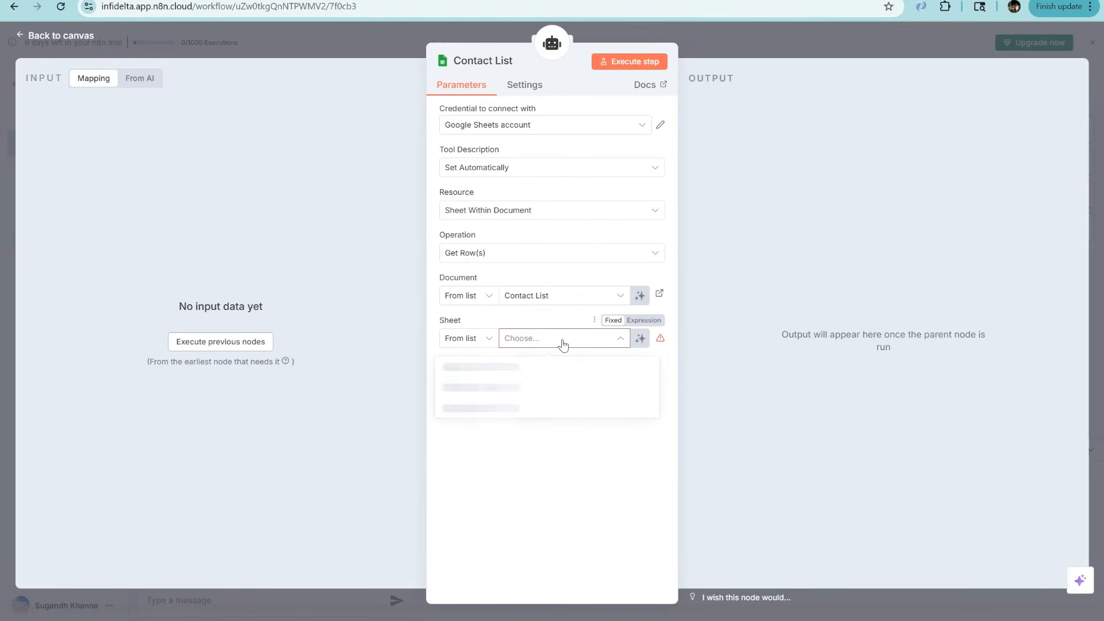
left_click(458, 368)
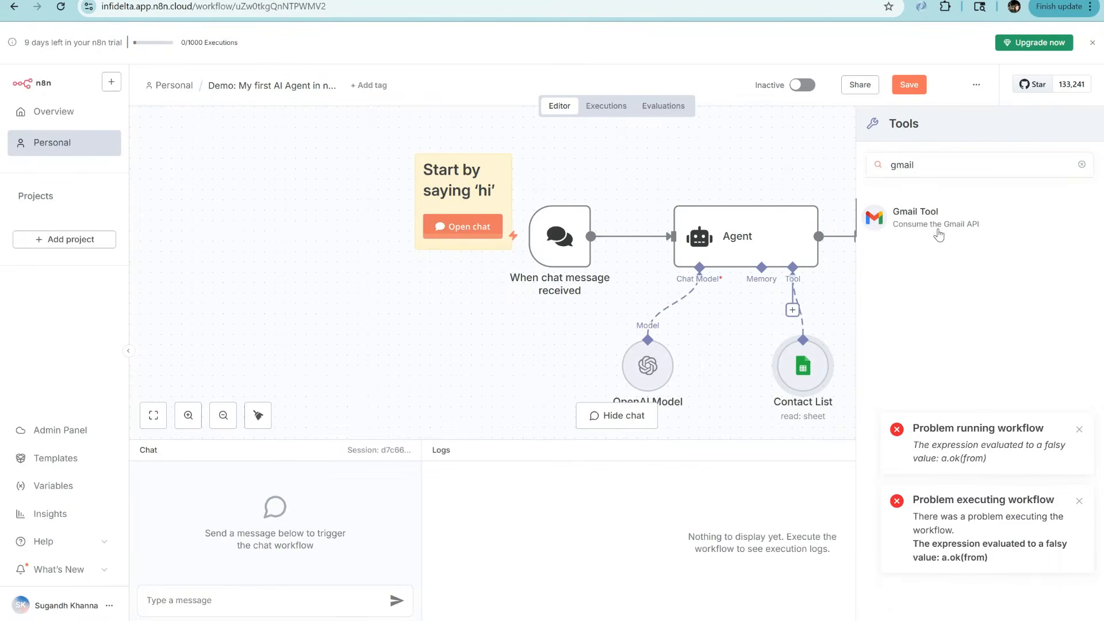
- Add a Gmail Tool to the agent and start a new OAuth2 credential for it through Google sign-in
left_click(939, 234)
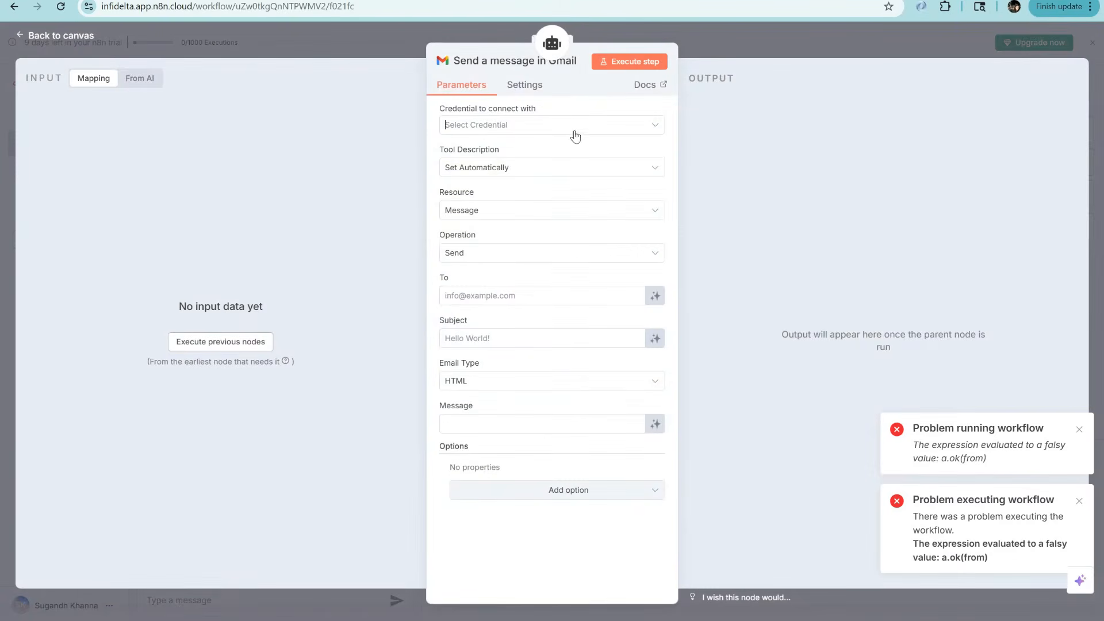
left_click(575, 136)
left_click(525, 156)
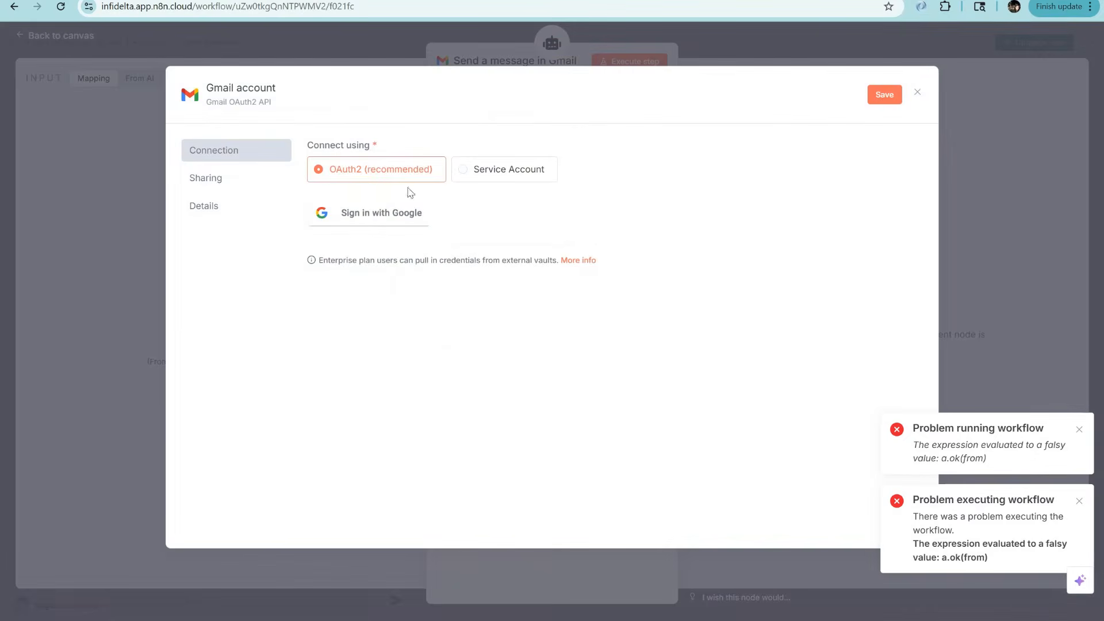
left_click(382, 215)
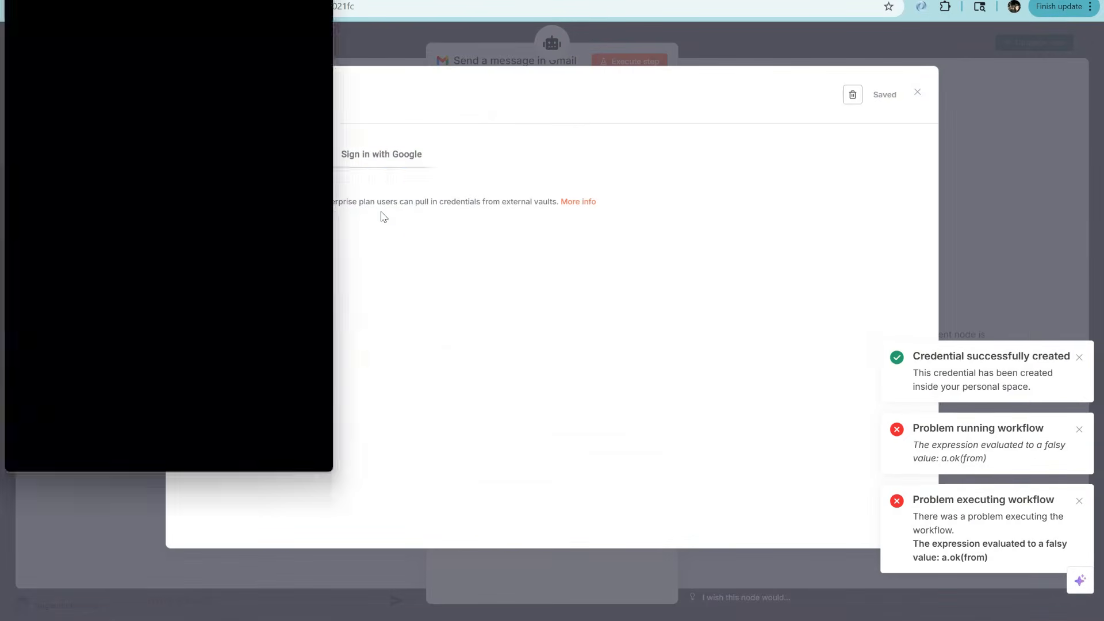
- Choose the Google account and grant n8n.cloud ongoing access with all requested Gmail permissions
left_click(87, 198)
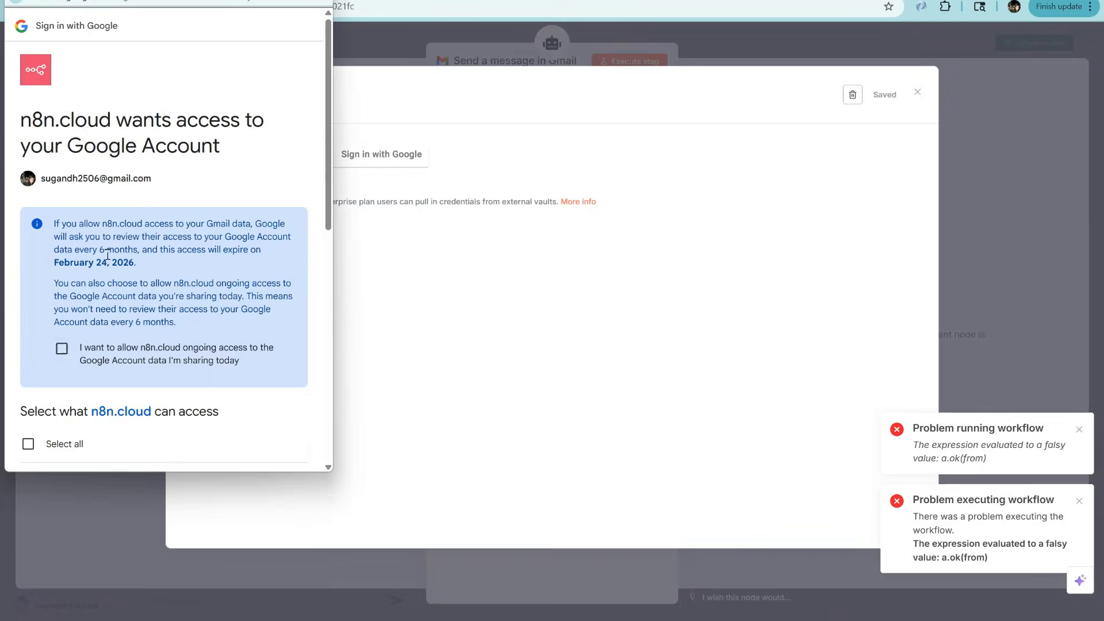
left_click(67, 350)
scroll(106, 357, "down", 4)
left_click(28, 204)
scroll(116, 303, "down", 4)
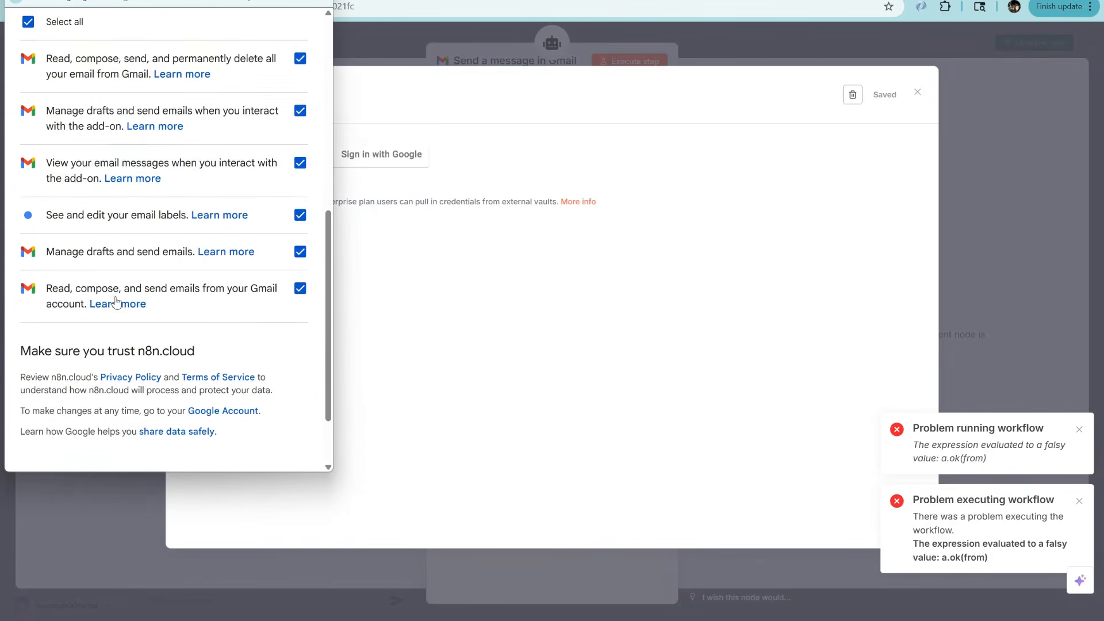
scroll(116, 302, "down", 1)
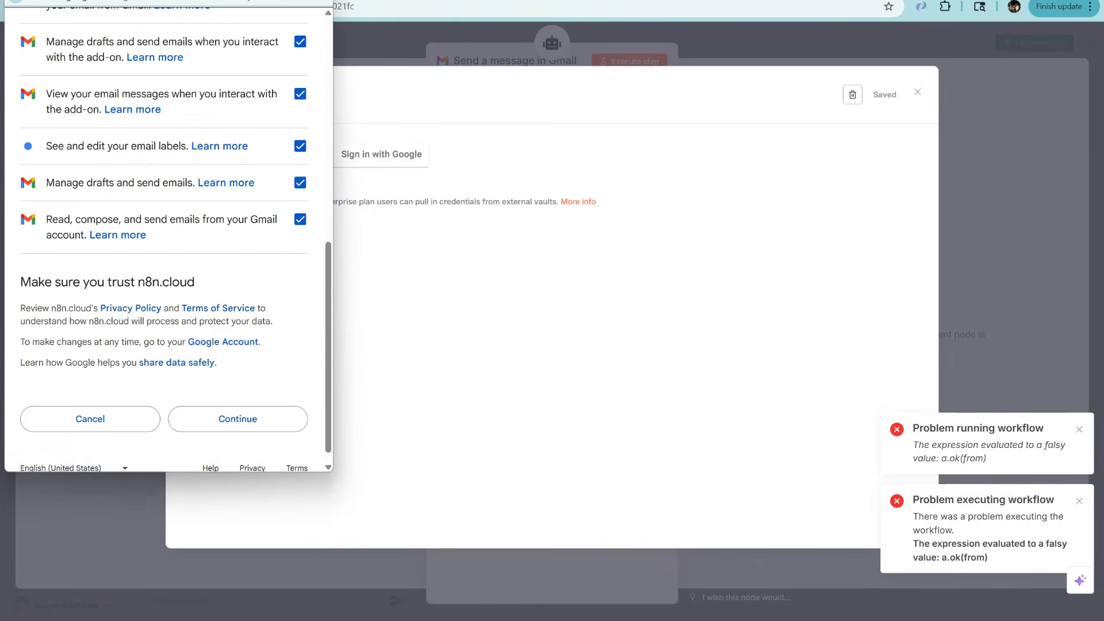
left_click(237, 418)
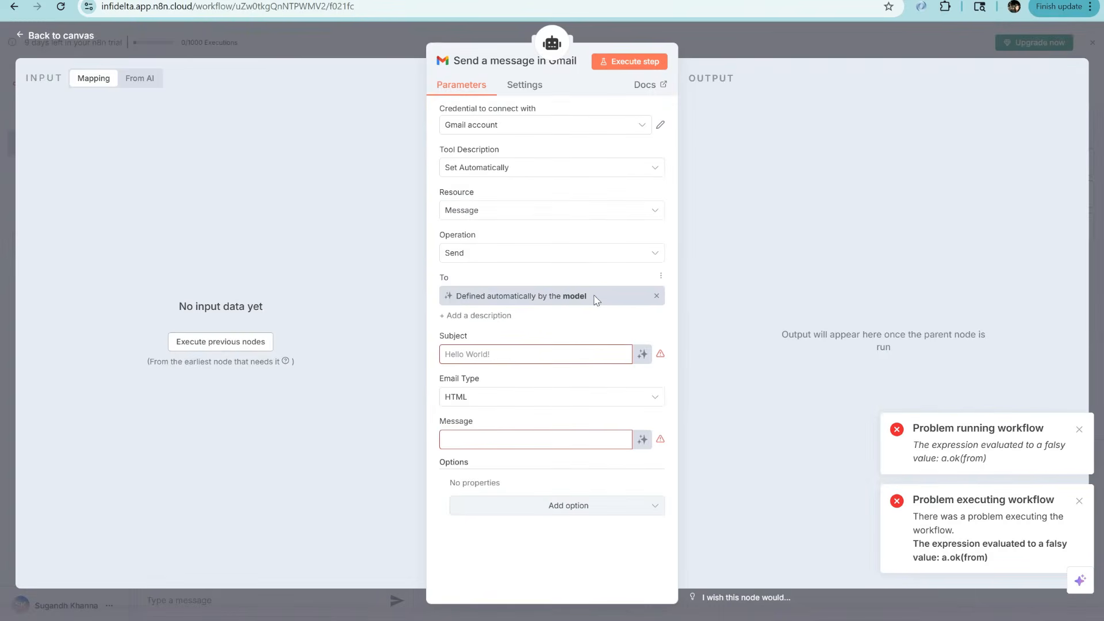
- Set the Gmail tool's subject to "First AI Agent" and email type to Text, and let the model define the message
left_click(514, 355)
type("First AI Agent")
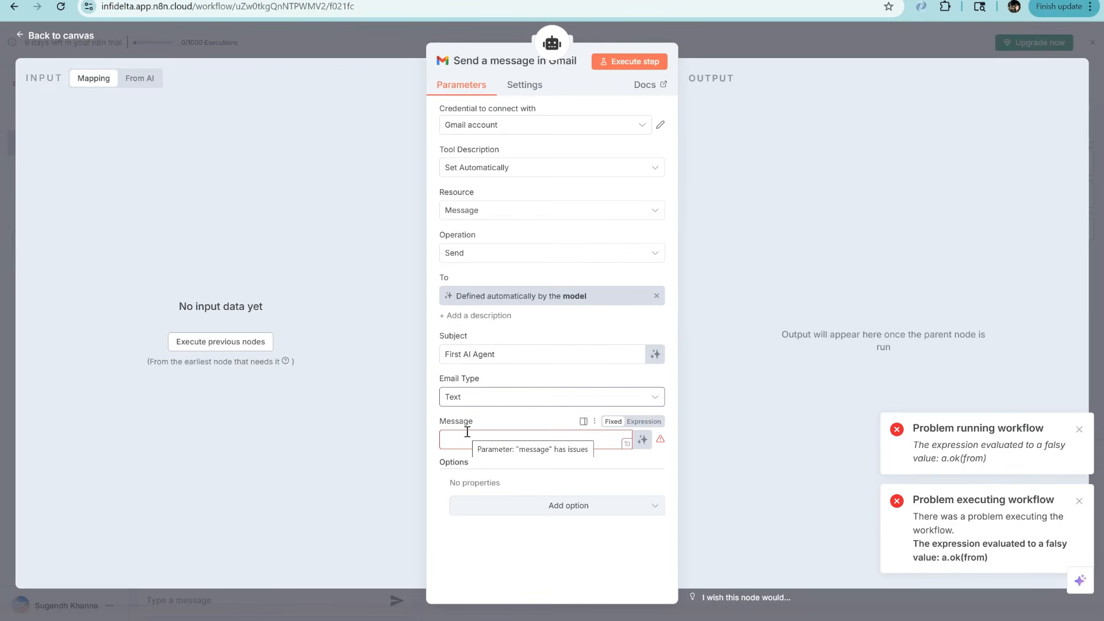
left_click(642, 439)
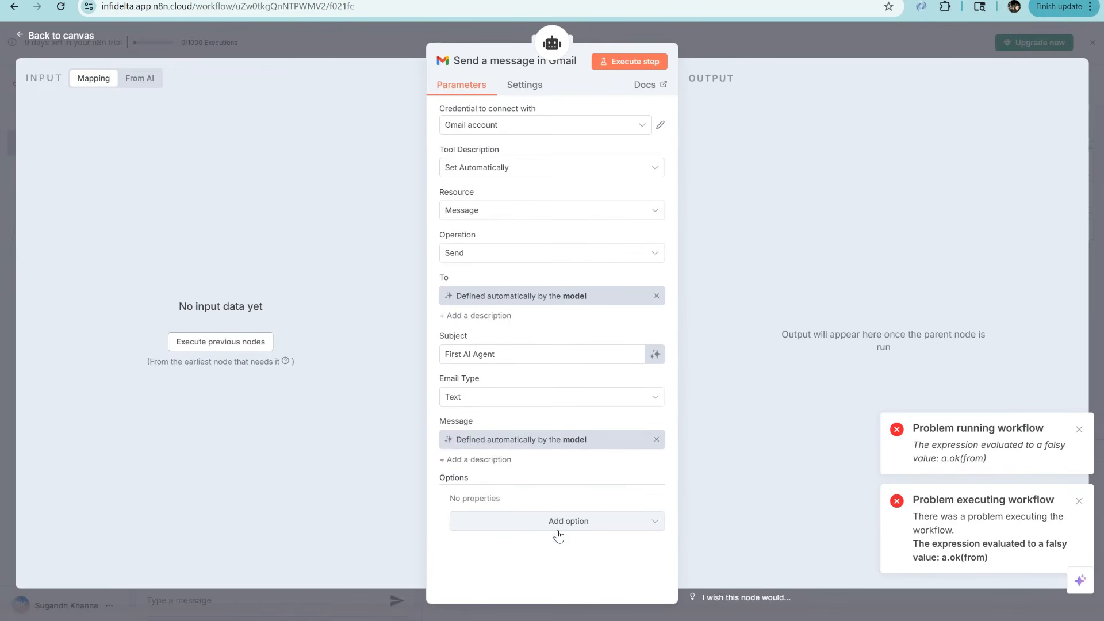
- Add the Sender Name option to the Gmail tool and fill in the sender's full name
left_click(573, 529)
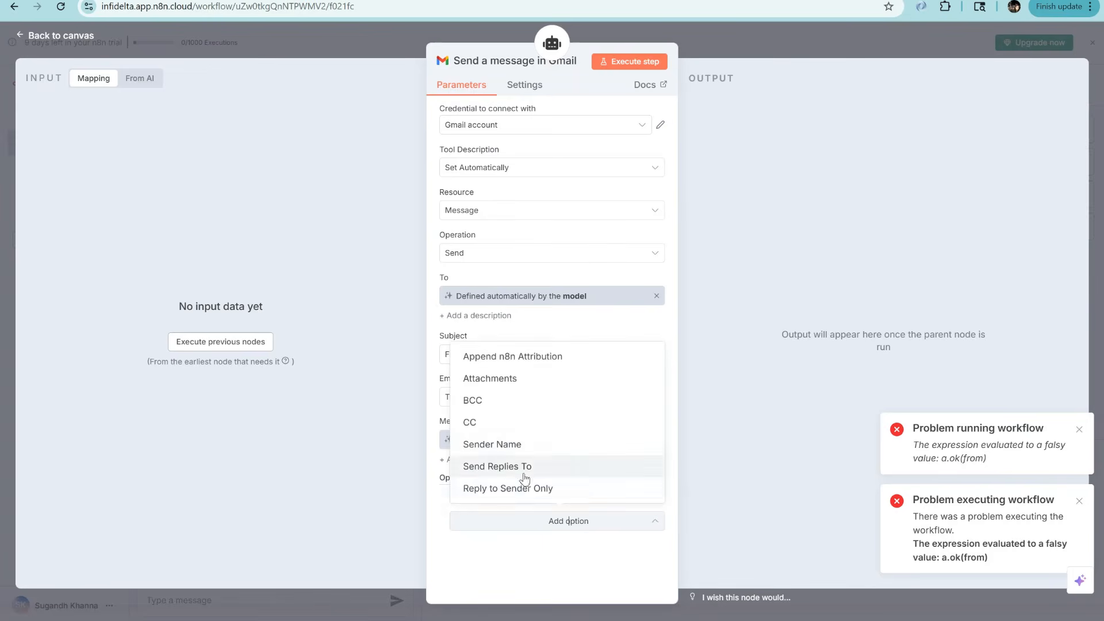
left_click(505, 445)
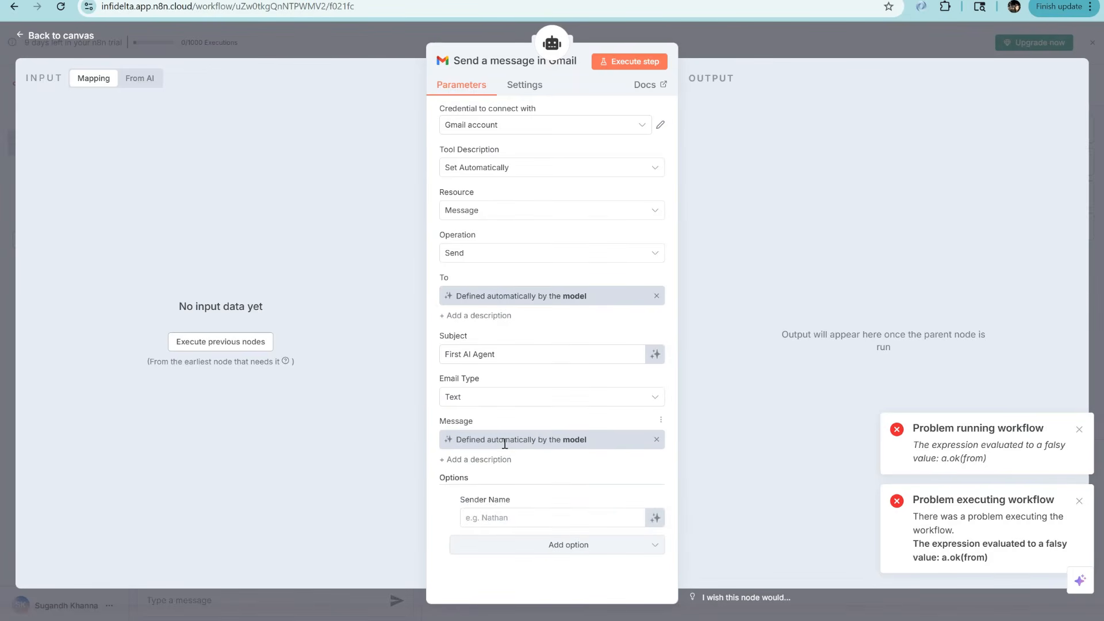
left_click(655, 518)
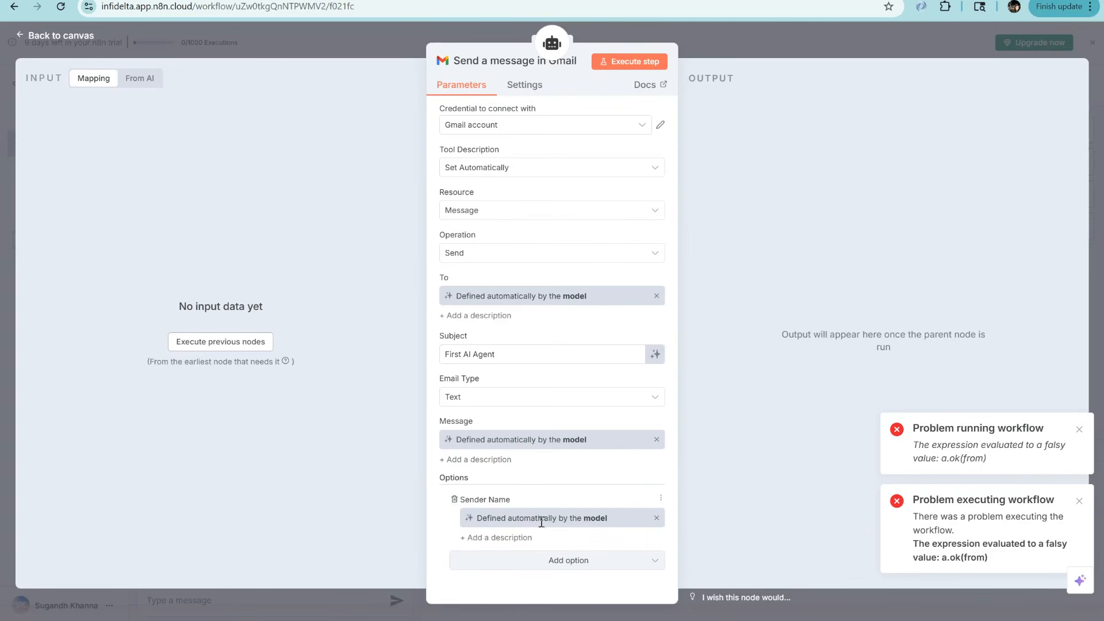
left_click(657, 518)
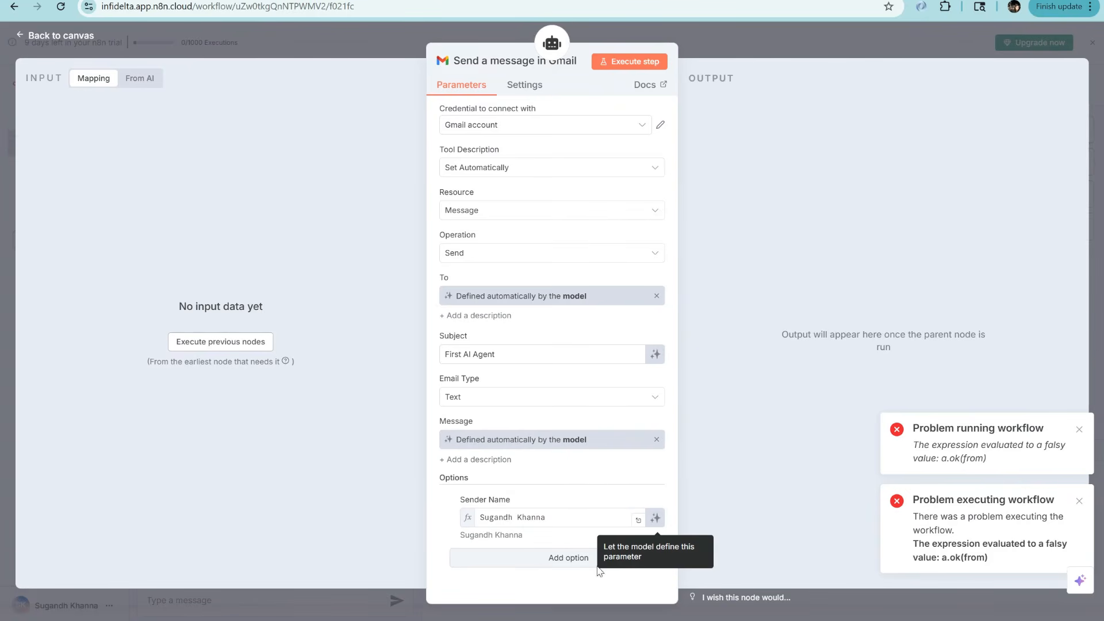
- Add the Append n8n Attribution option to the Gmail tool, turn it off, and return to the canvas
left_click(578, 559)
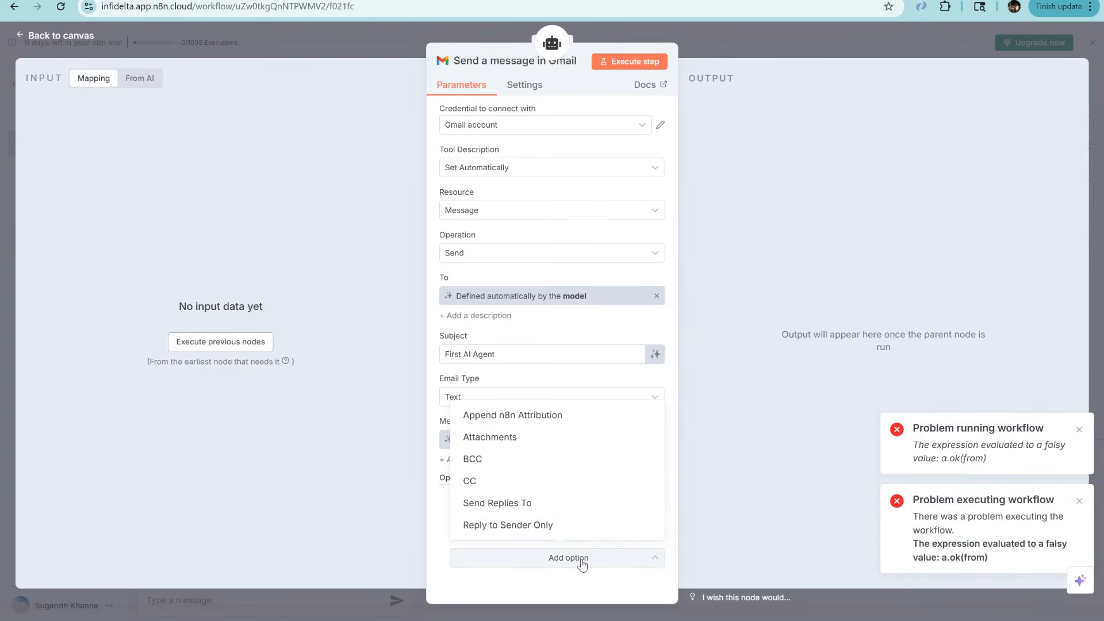
left_click(520, 415)
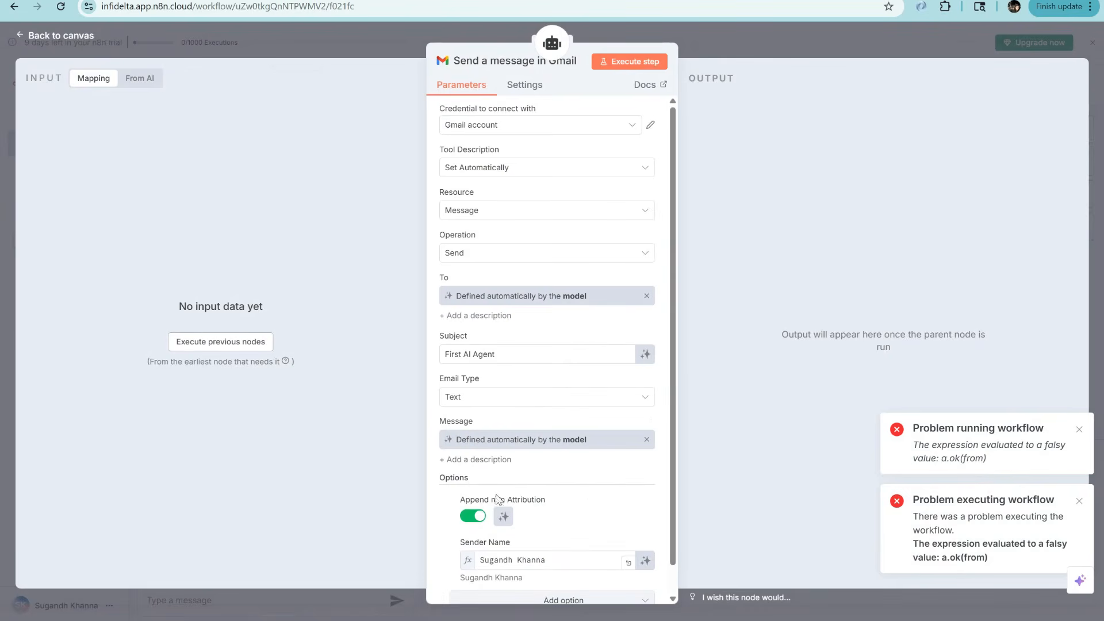
left_click(468, 519)
scroll(543, 512, "down", 1)
left_click(19, 37)
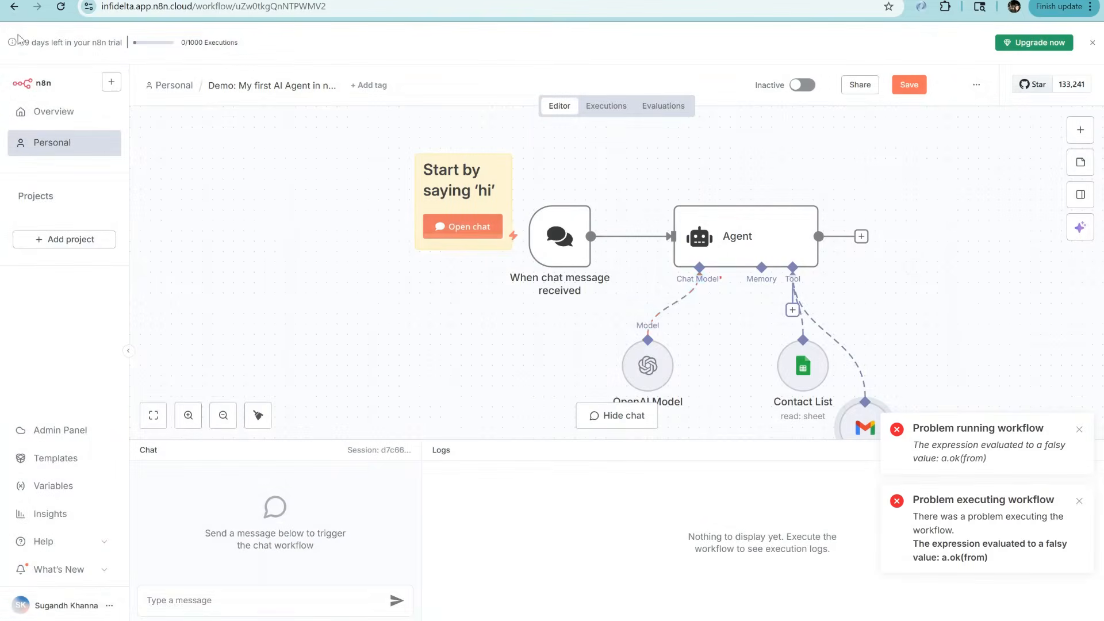
- Move the Gmail node farther away from the Contact List node and save the workflow
scroll(927, 306, "down", 2)
scroll(928, 305, "down", 1)
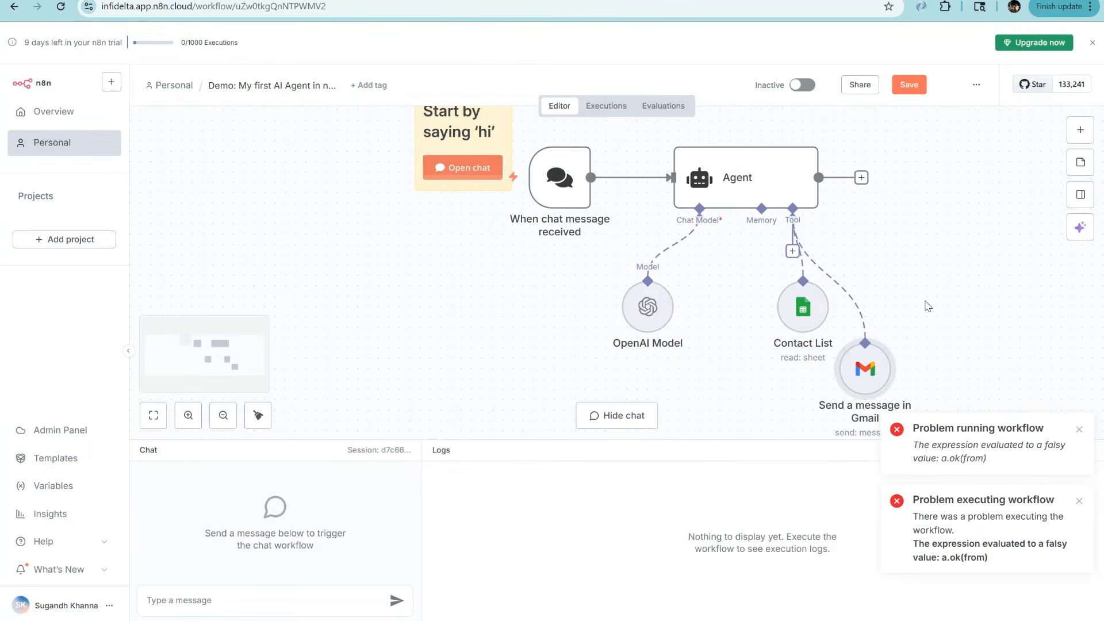
left_click_drag(865, 362, 927, 362)
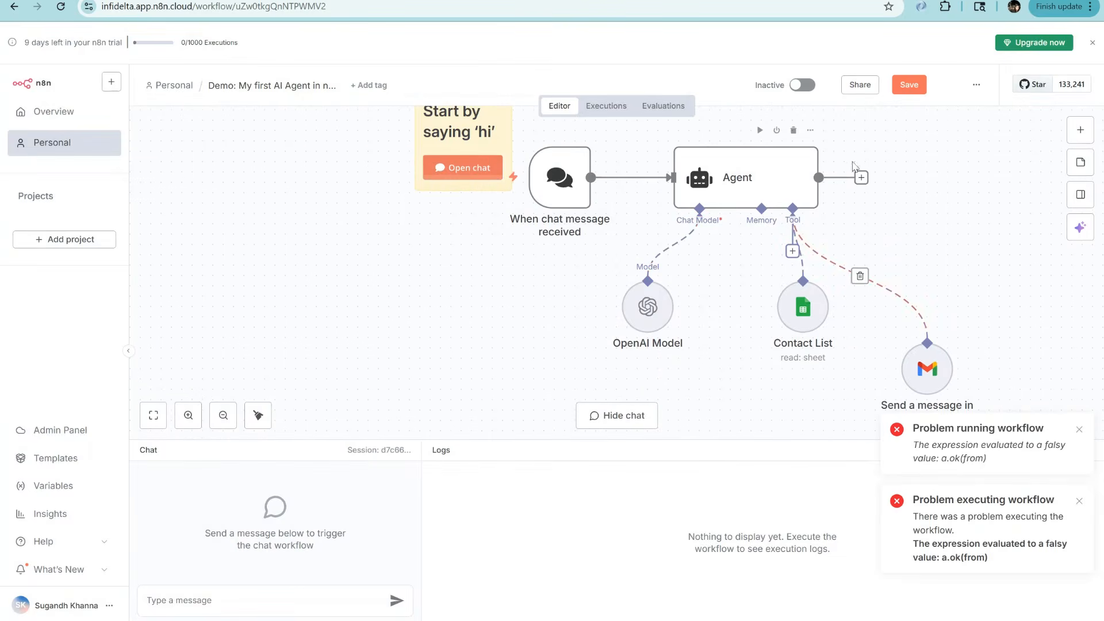
left_click(901, 88)
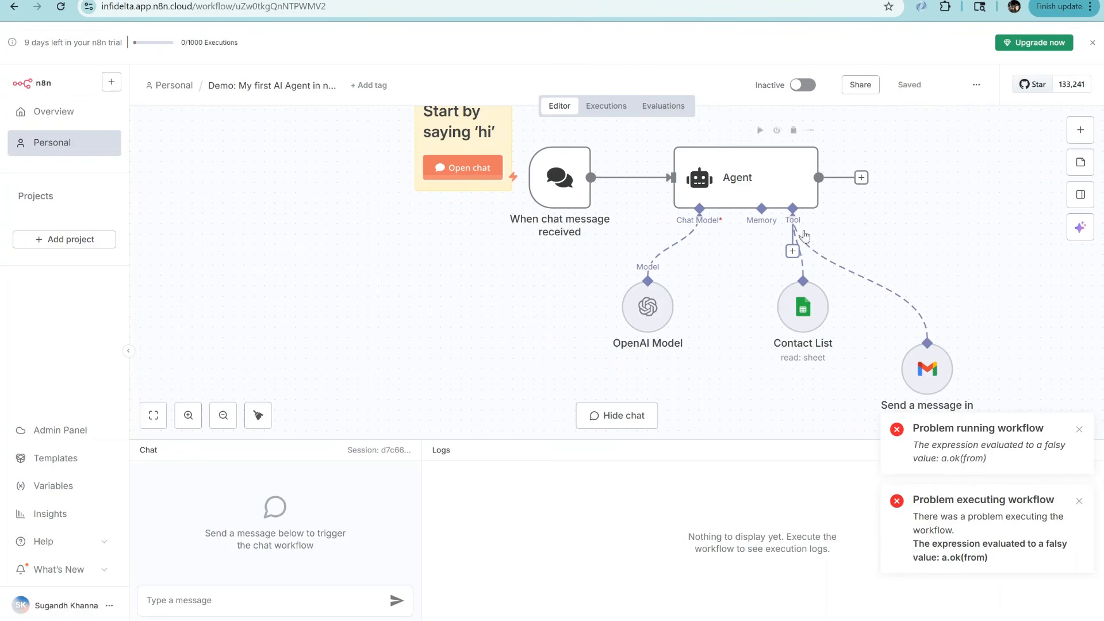
- Ask the agent in chat to draft an email requesting 2 days holiday from the client and planning required KT by today, and read its reply
double_click(765, 187)
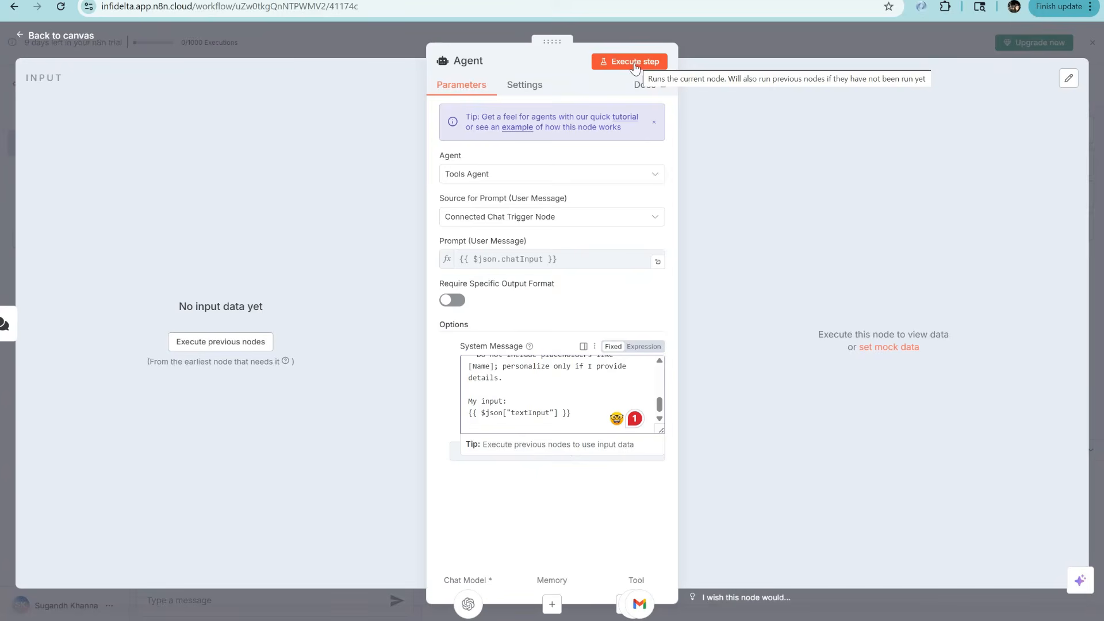
key("Escape")
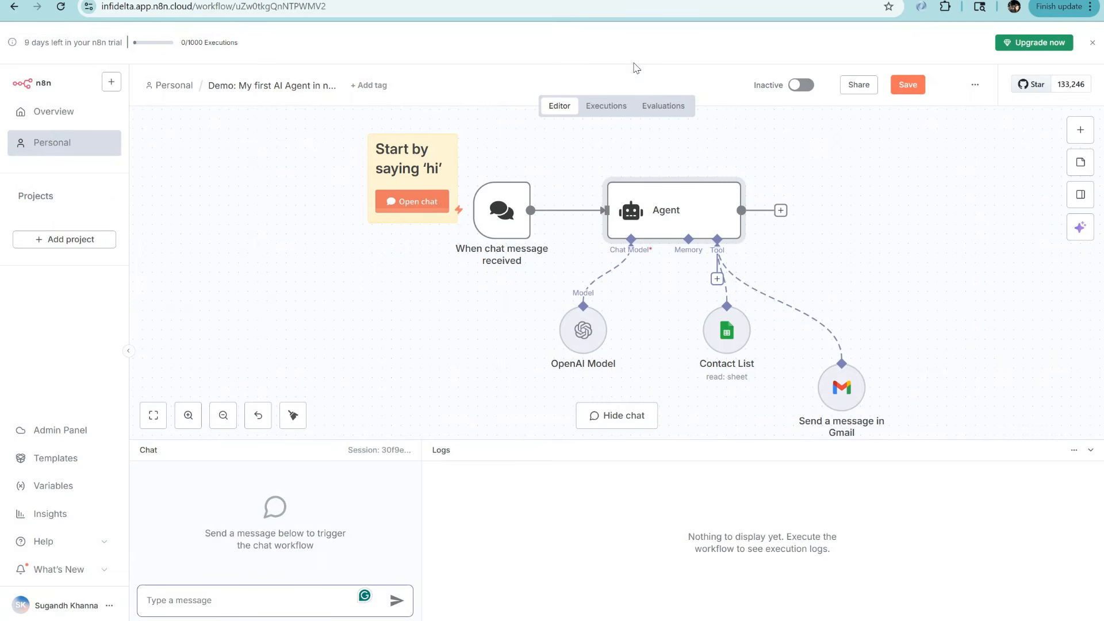
type("Hey, please")
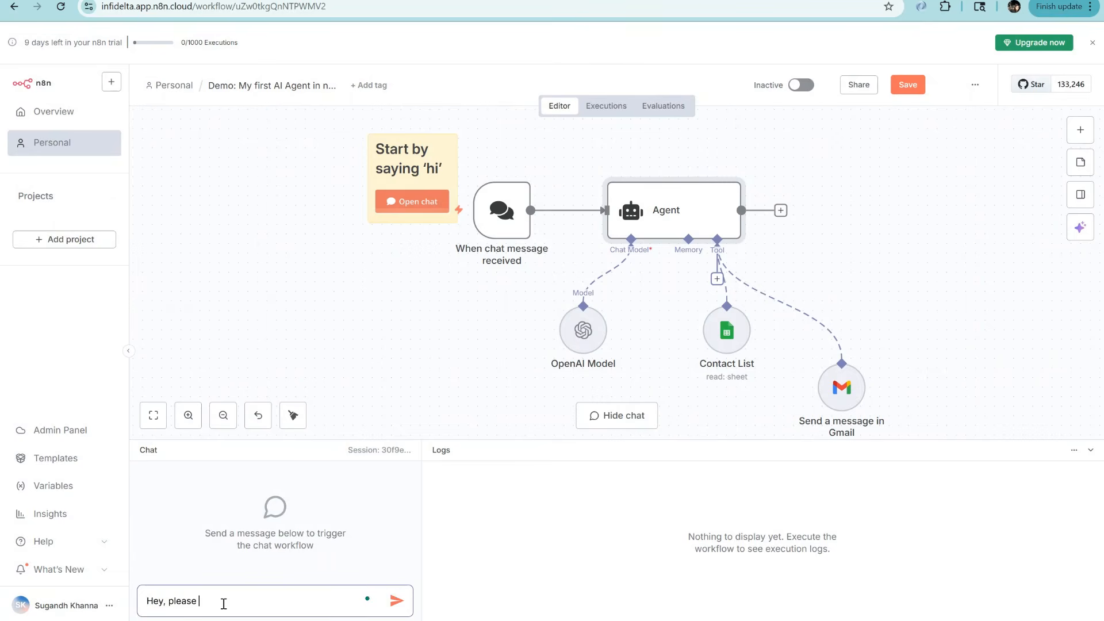
type(" draft an email to request")
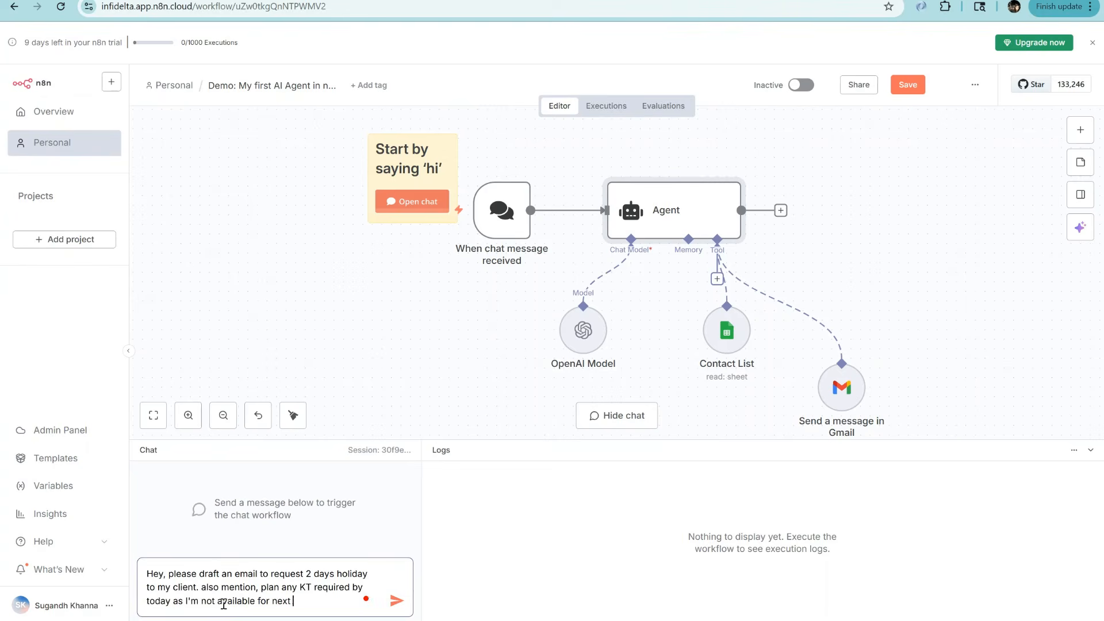
type("2 days")
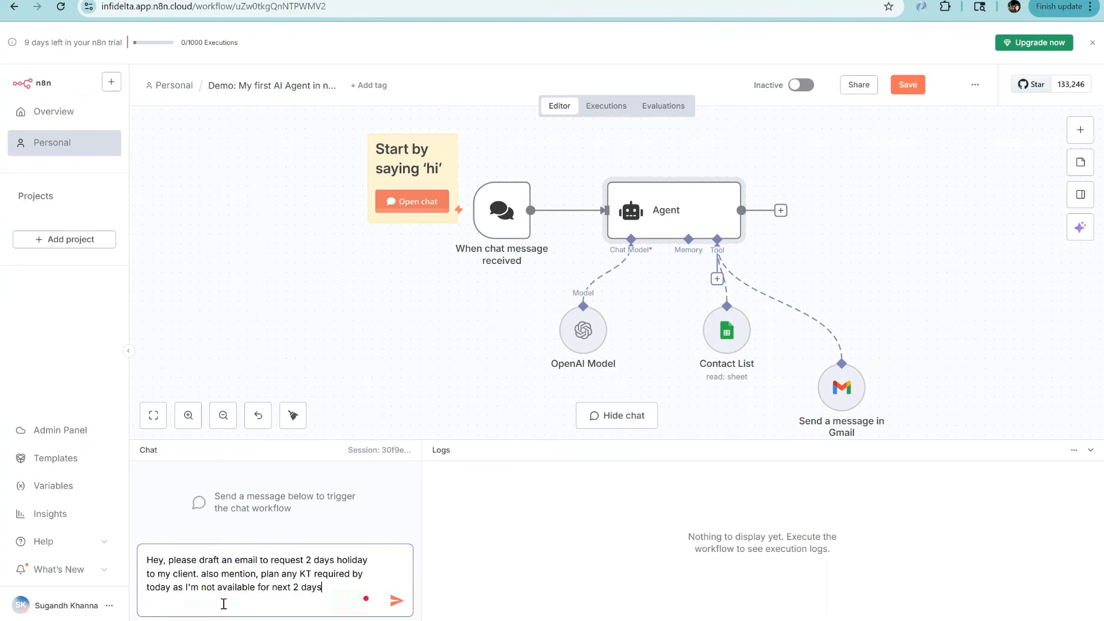
key("Return")
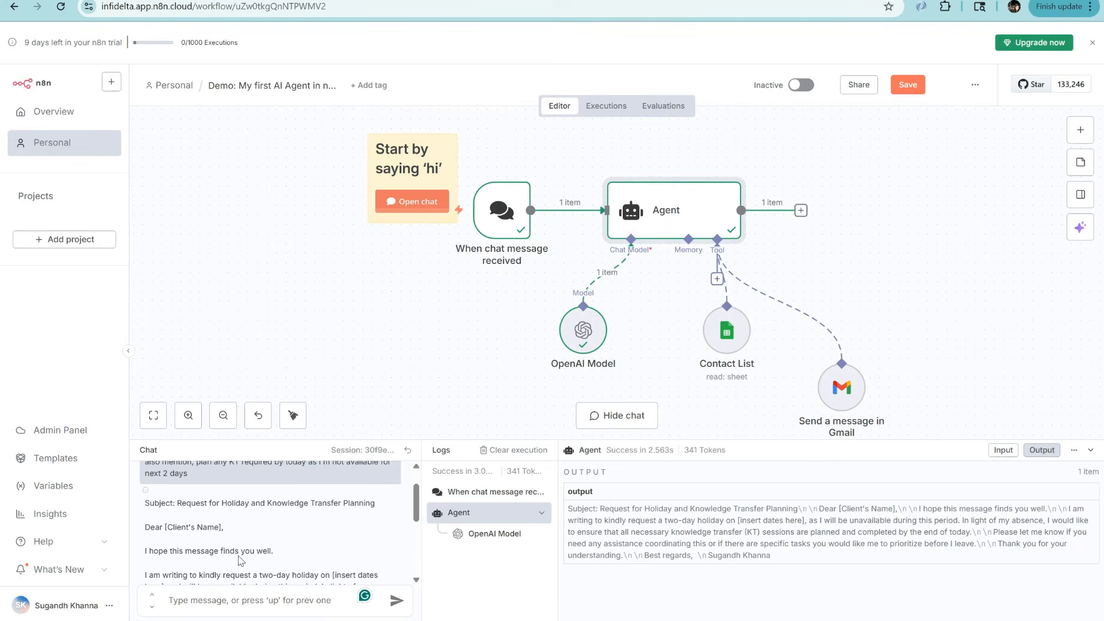
scroll(240, 559, "down", 1)
scroll(241, 559, "down", 2)
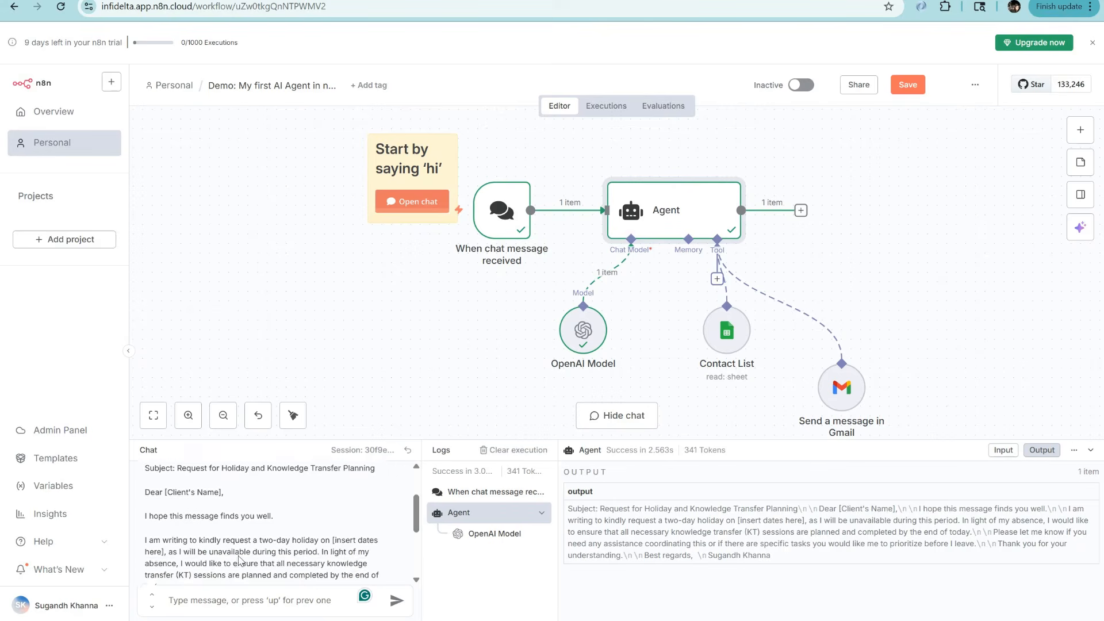
scroll(241, 560, "down", 5)
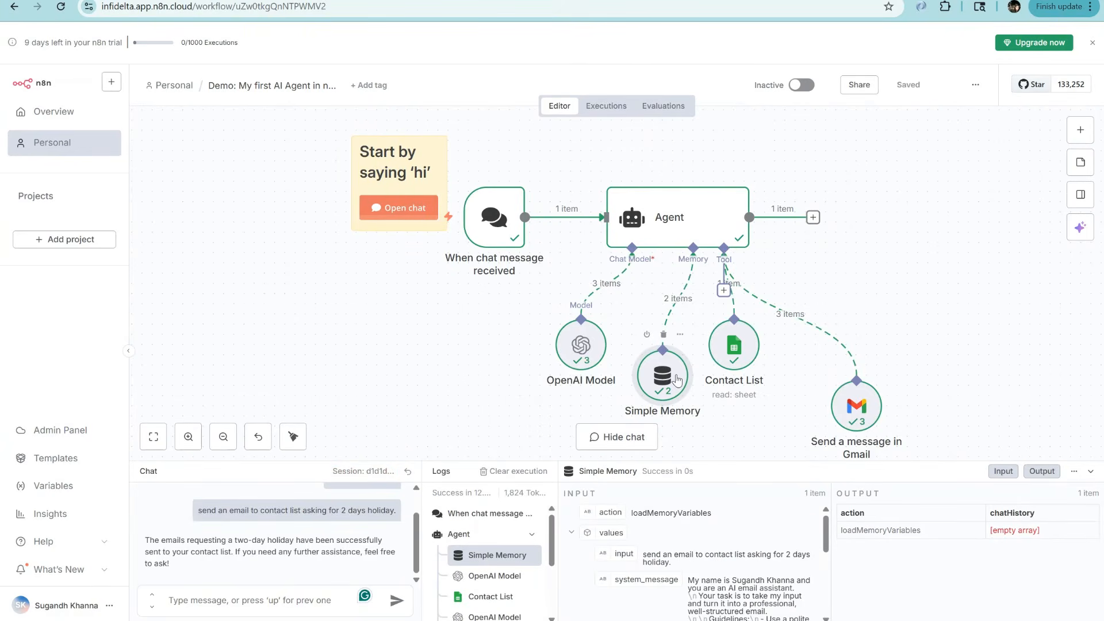
- Ask the agent to email the project manager requesting a change of project allocation according to skill set, and check the recipient in the Gmail log
left_click(283, 602)
type("send an email asking for ")
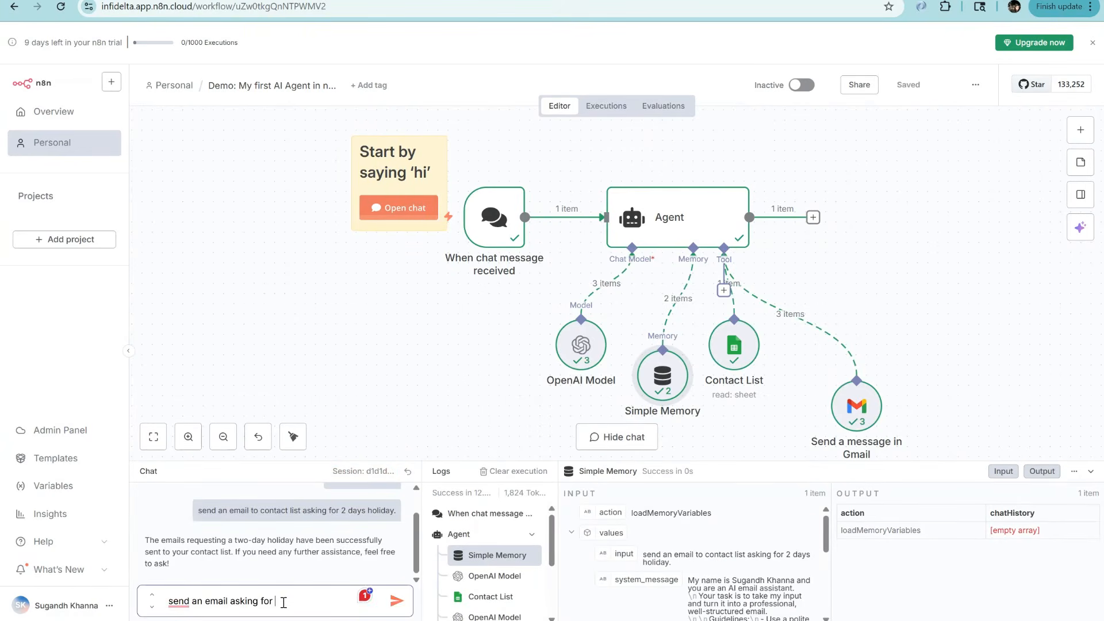
type("change of project")
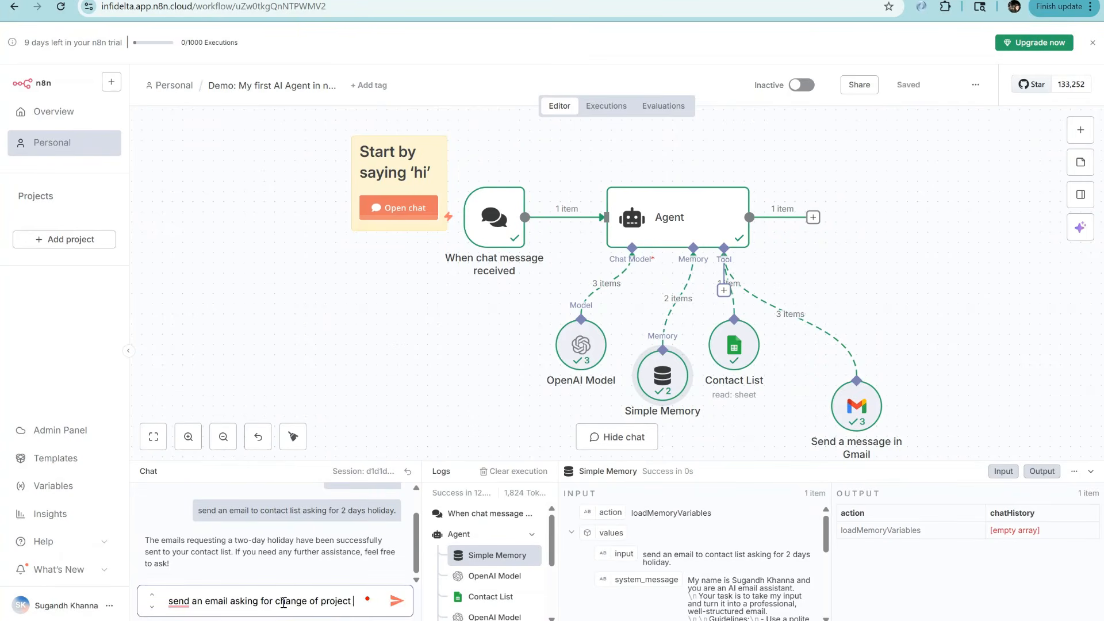
type(" allocation")
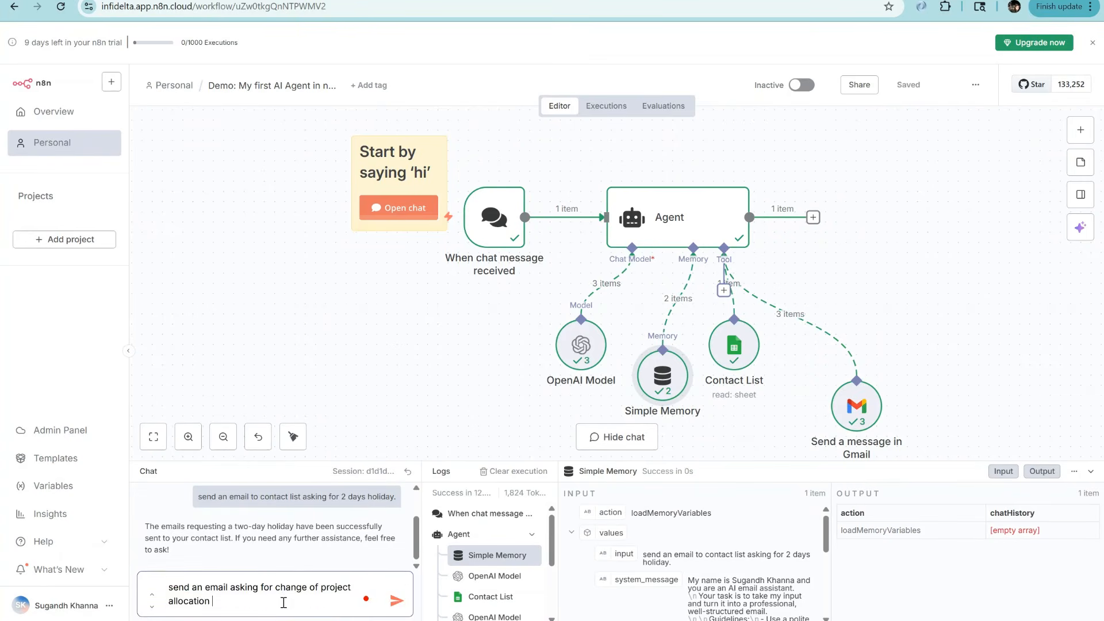
type(" according to my skill set. this ")
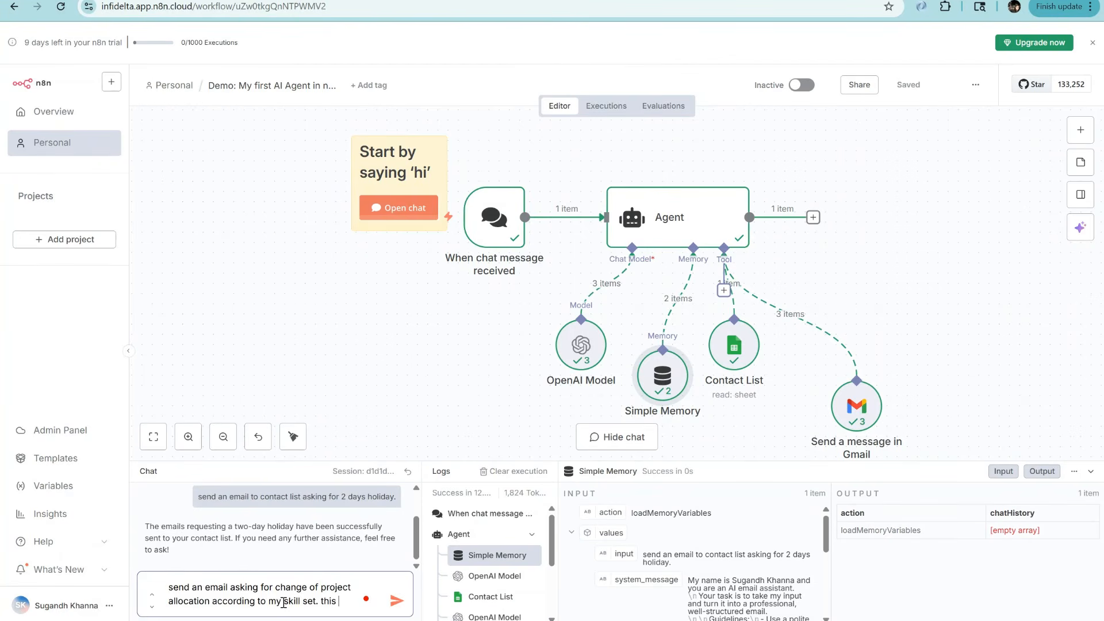
type("email is ")
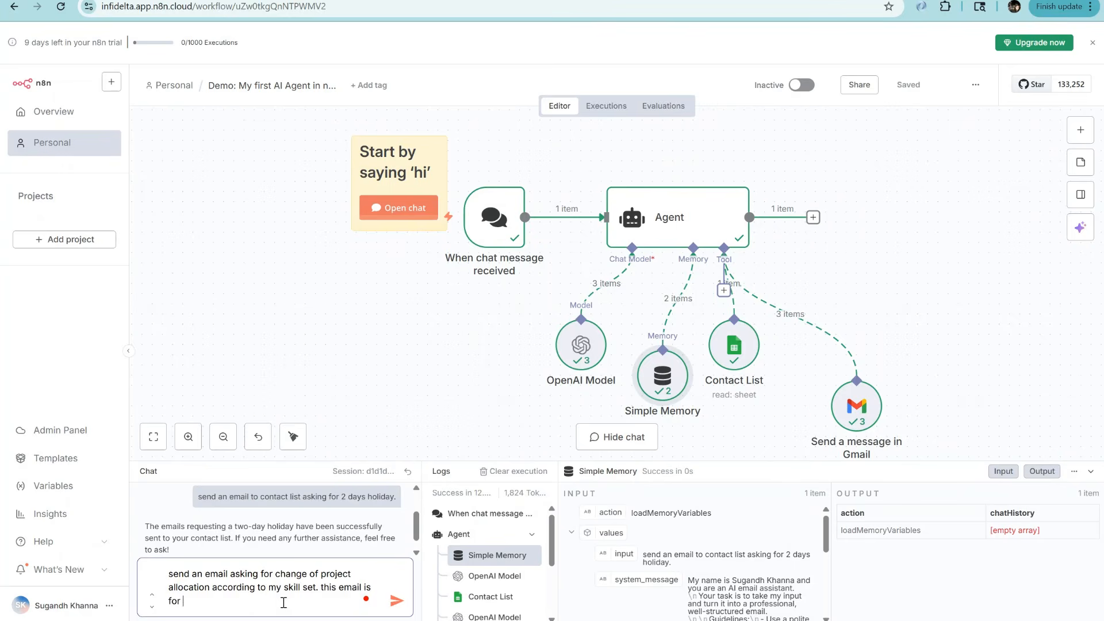
type("for my project manager")
key("Return")
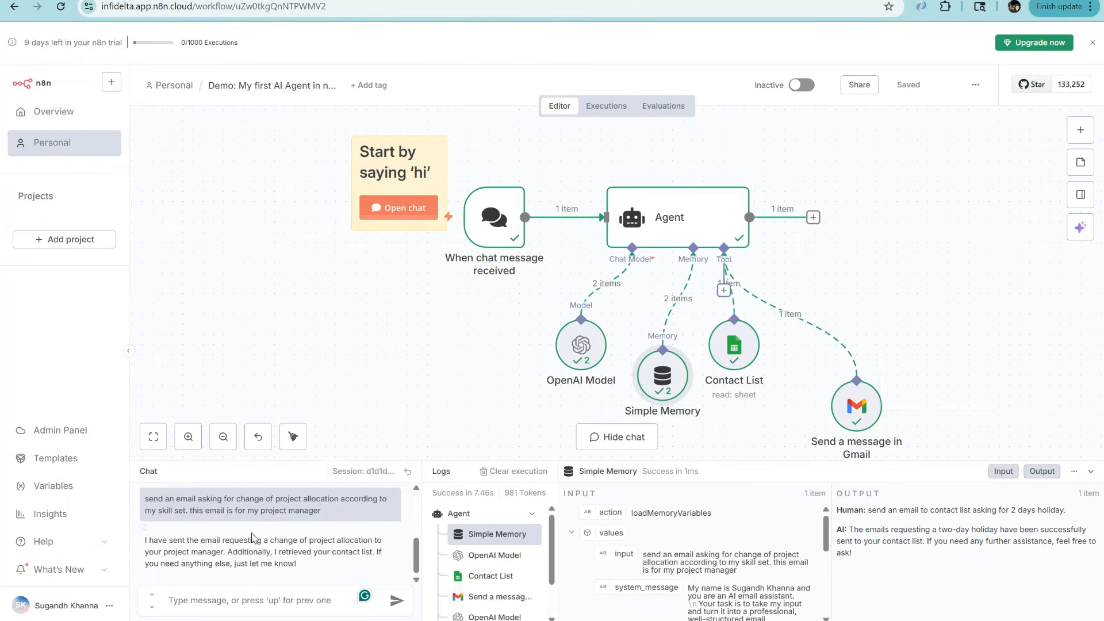
left_click_drag(632, 513, 719, 511)
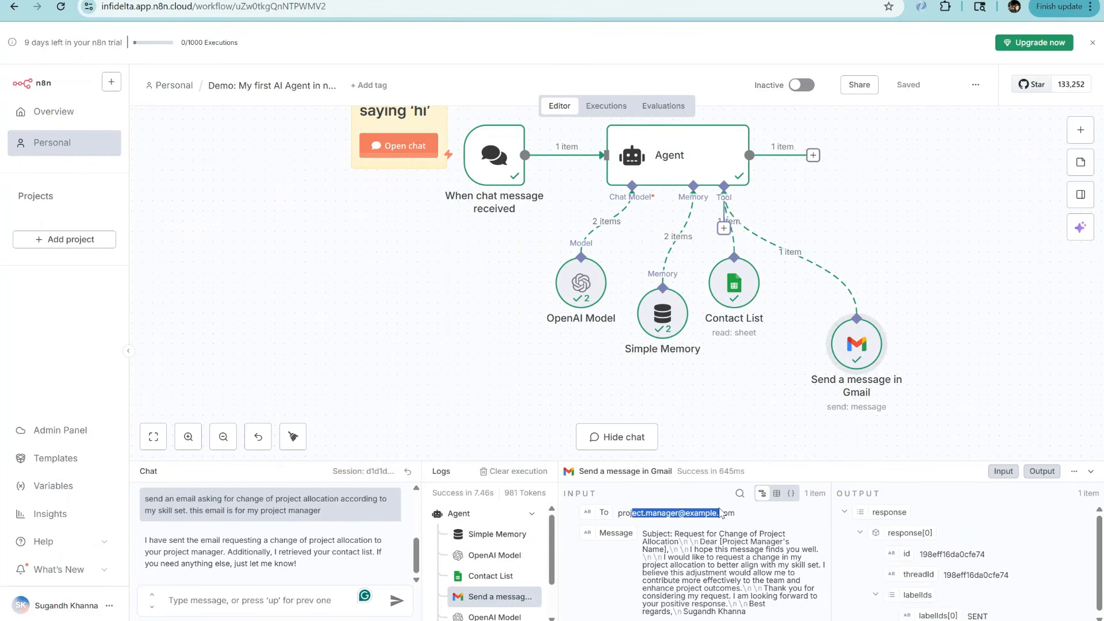
- Tell the agent "send this email to my contact list" and check the subject line of the received email in Gmail
left_click(247, 601)
type("send ")
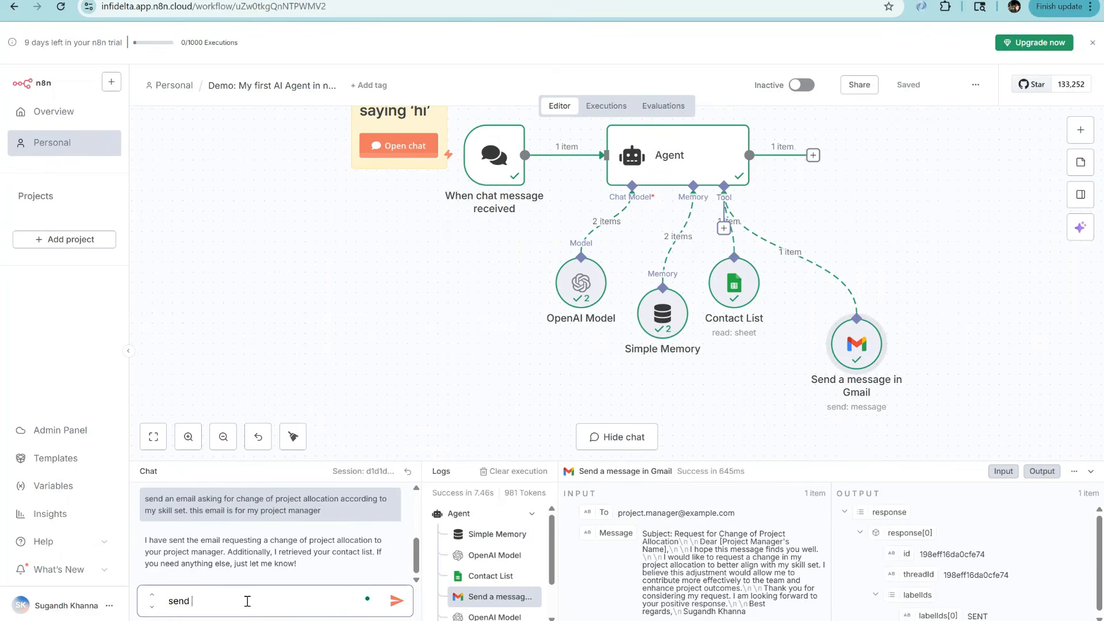
type("this email to")
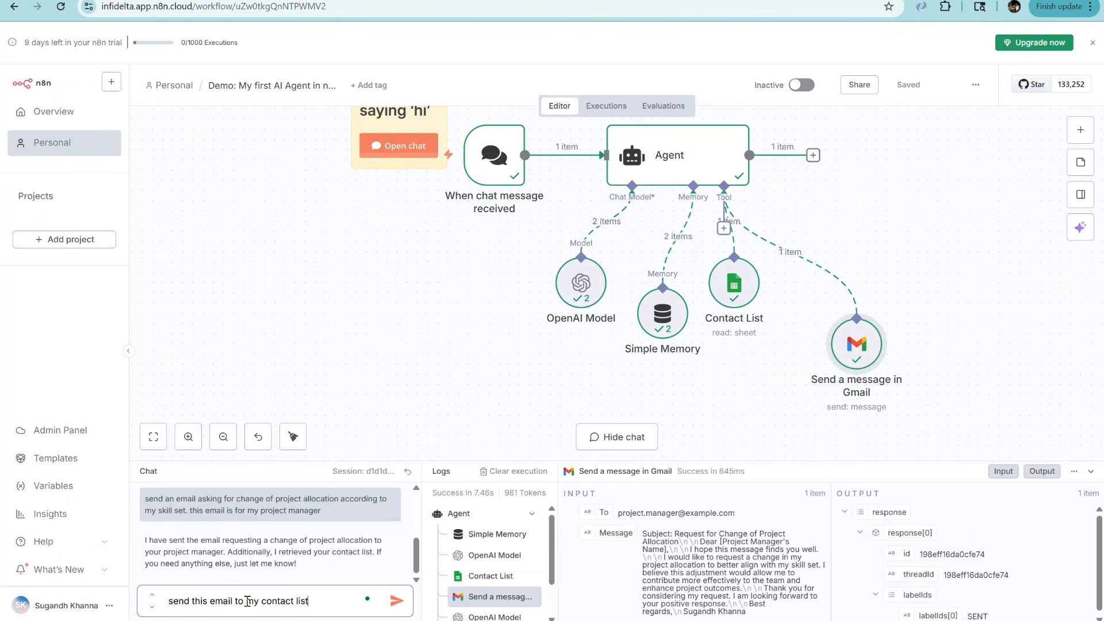
type(" my contact list")
key("Return")
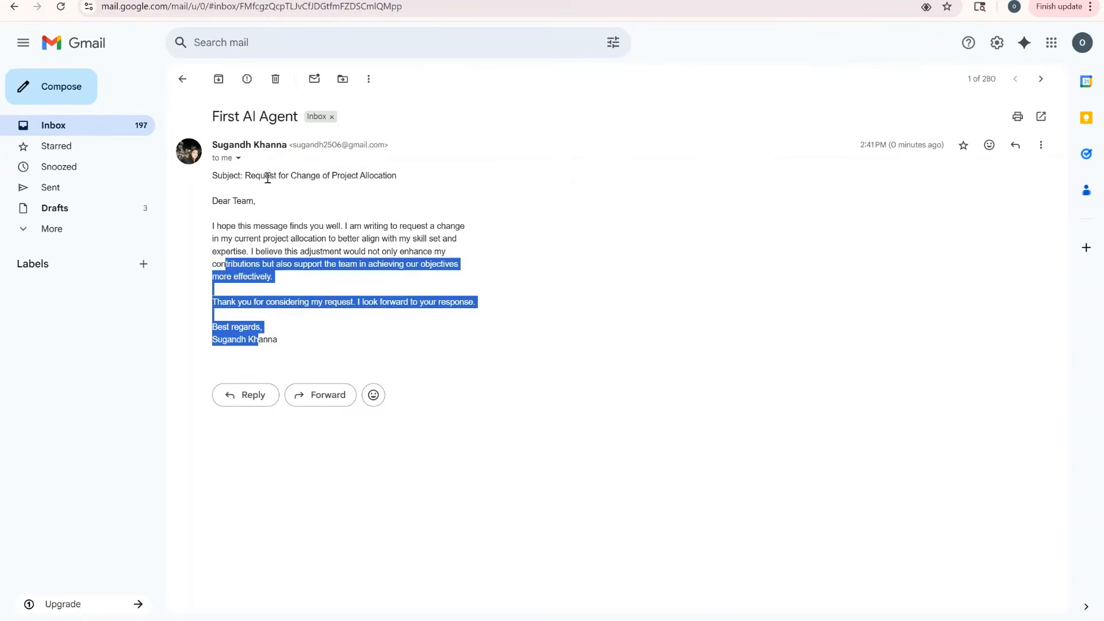
left_click_drag(265, 175, 356, 176)
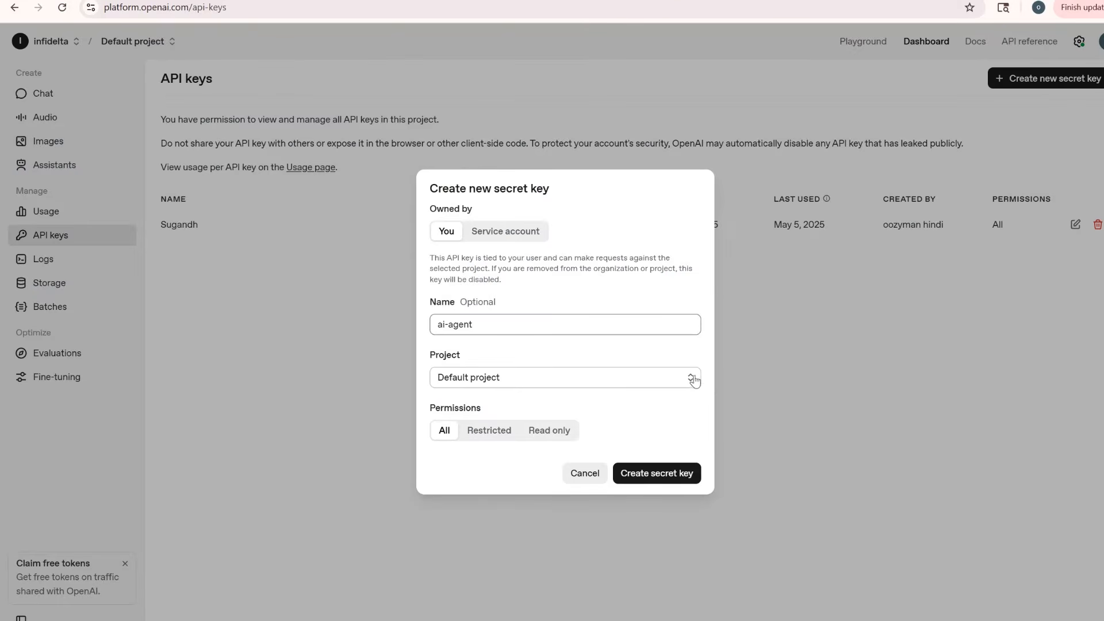
- On the OpenAI platform, create a secret key named ai-agent in the Default project with All permissions
left_click(656, 474)
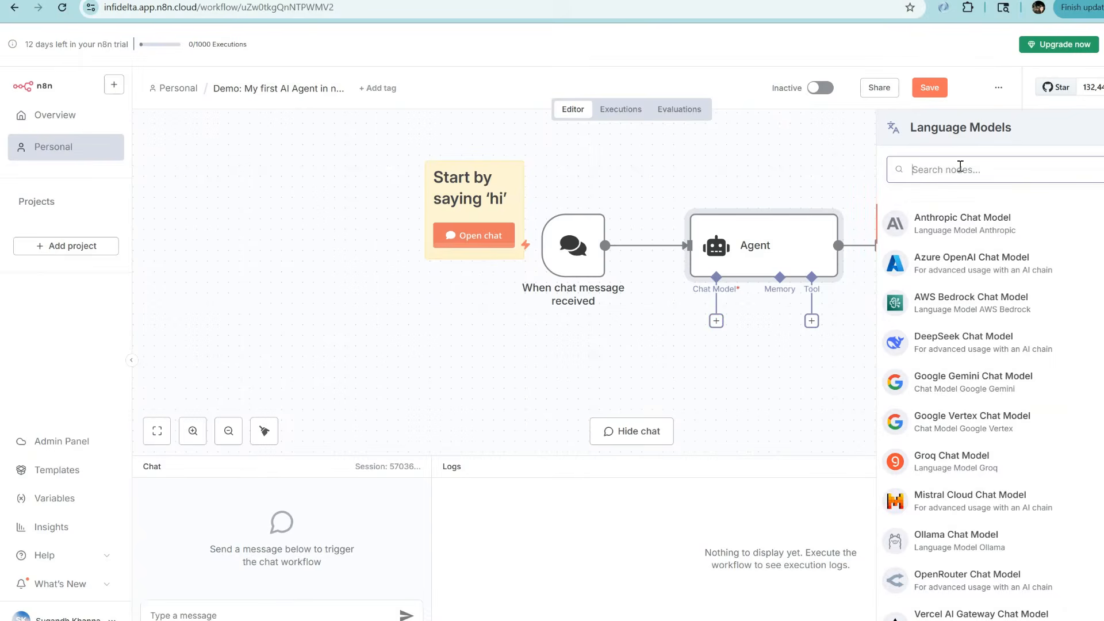
- In n8n, add an OpenAI Chat Model to the agent and paste the API key into a new OpenAI credential
type("open")
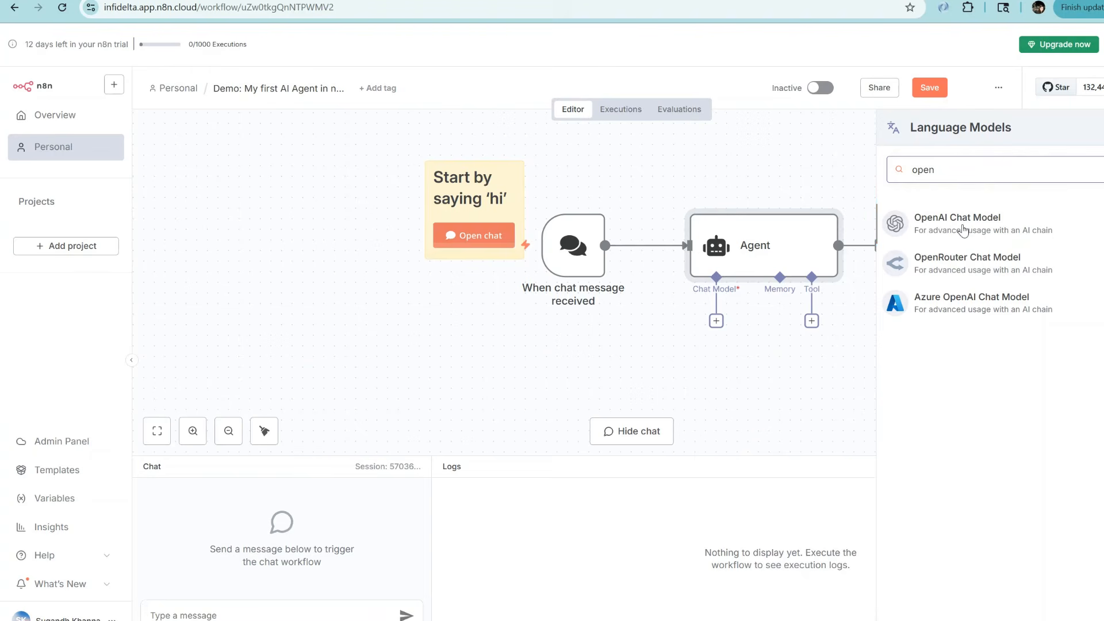
left_click(993, 231)
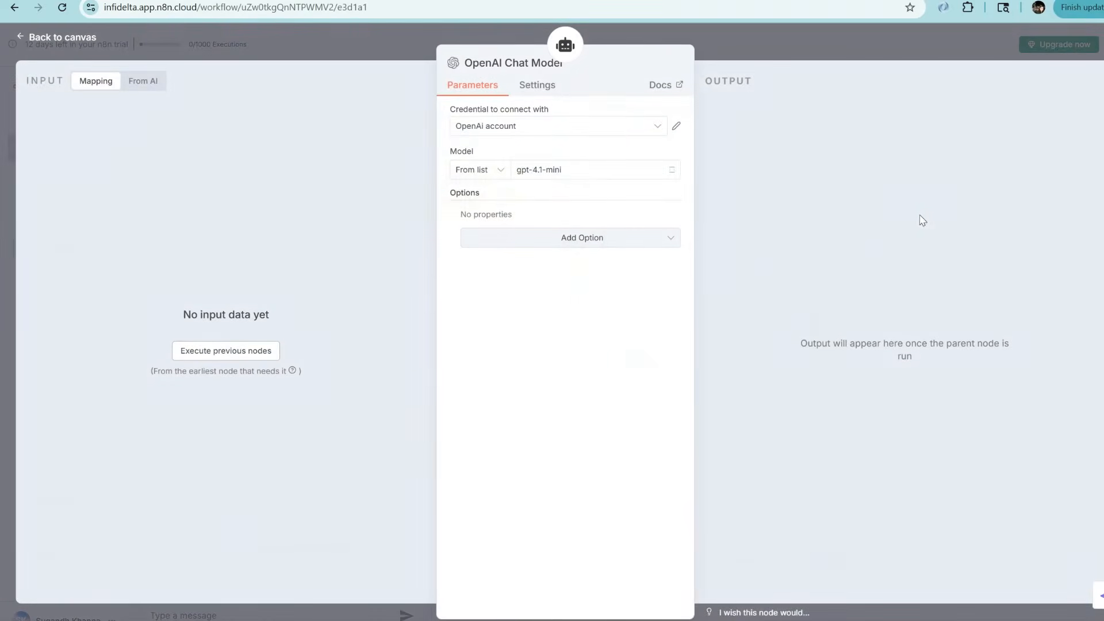
left_click(540, 126)
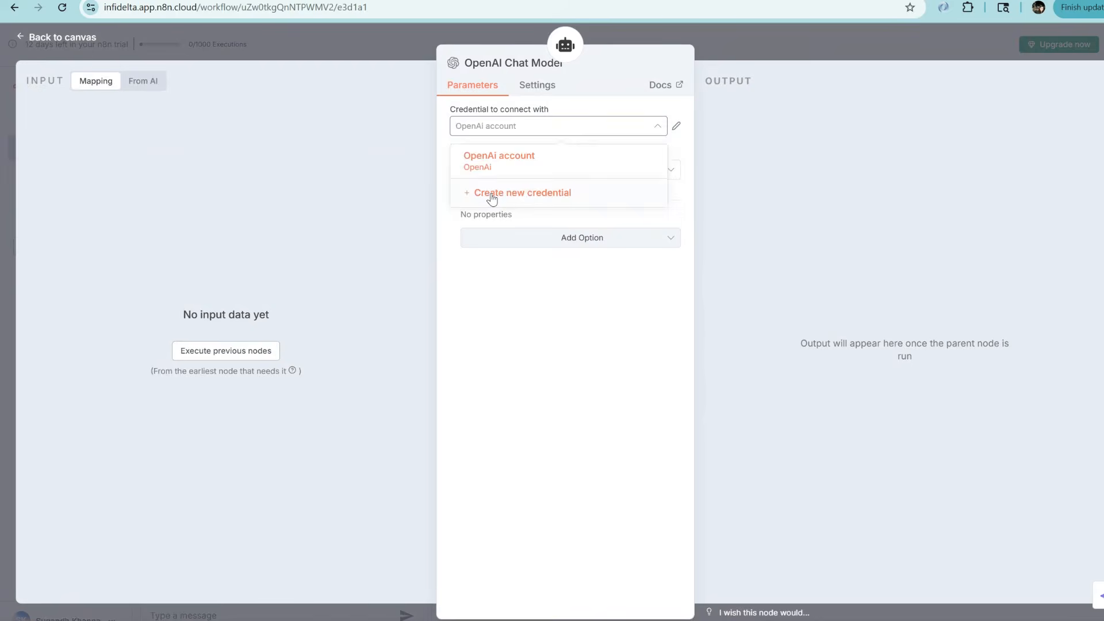
left_click(491, 195)
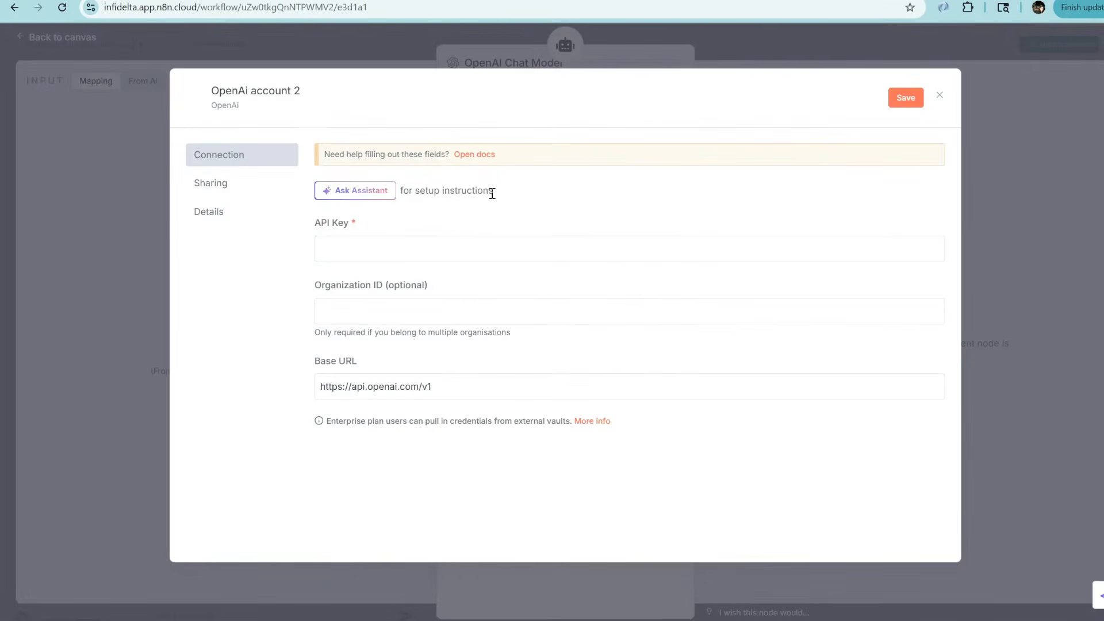
left_click(371, 243)
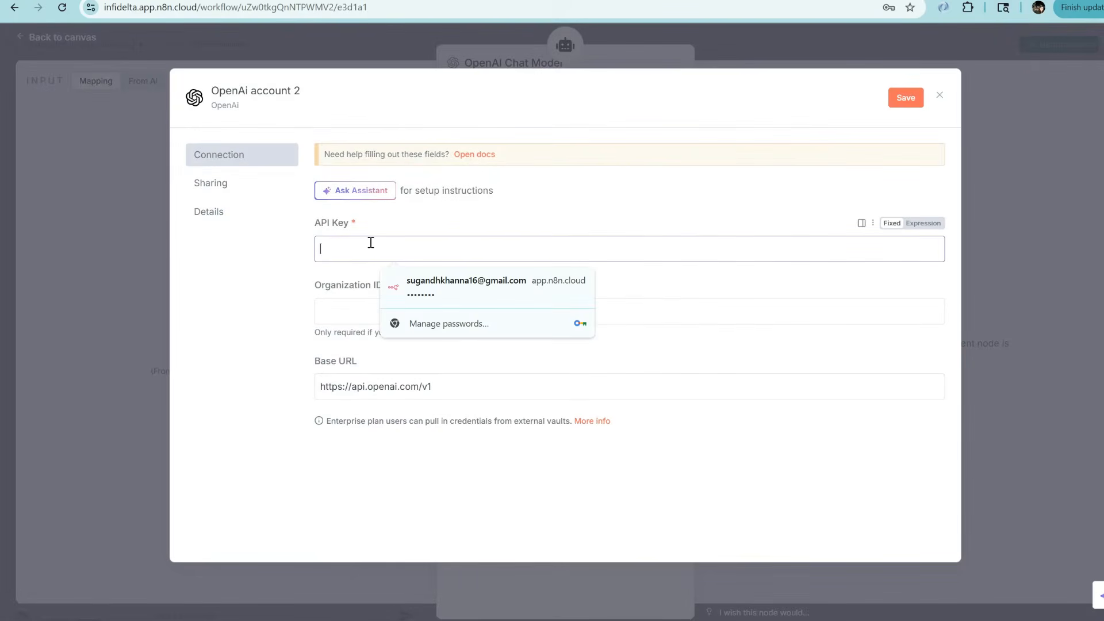
key("ctrl+v")
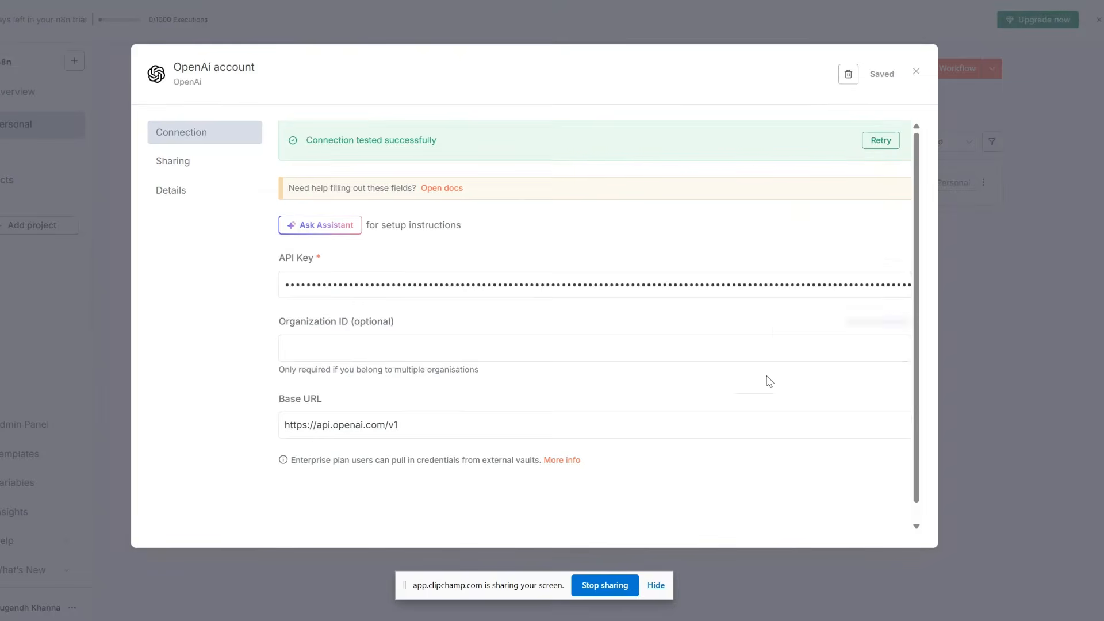
scroll(769, 381, "down", 1)
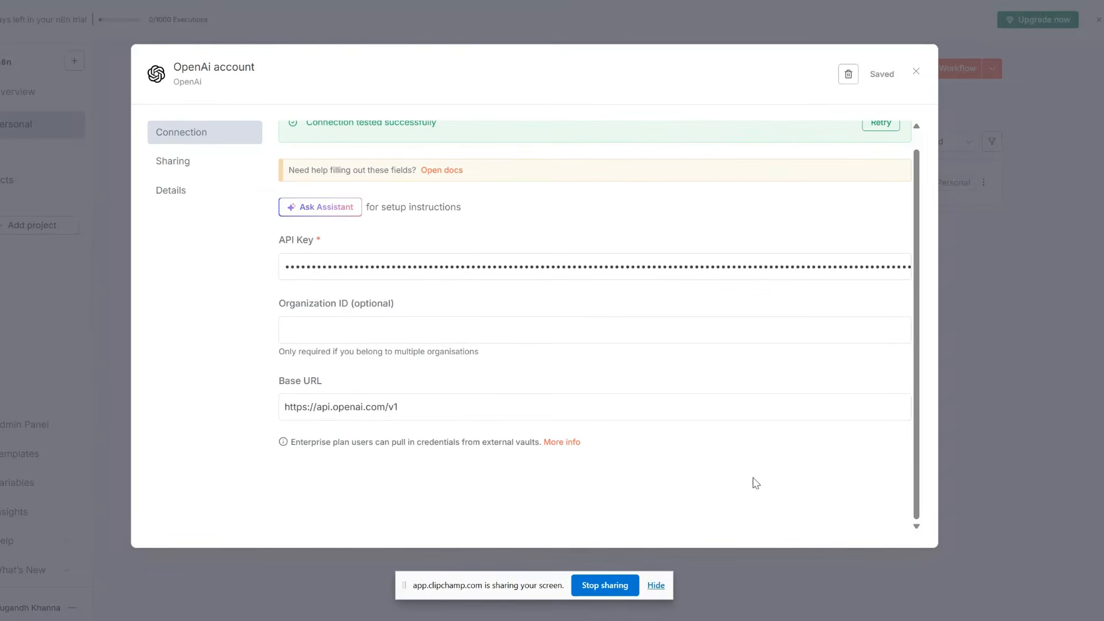
scroll(782, 348, "up", 1)
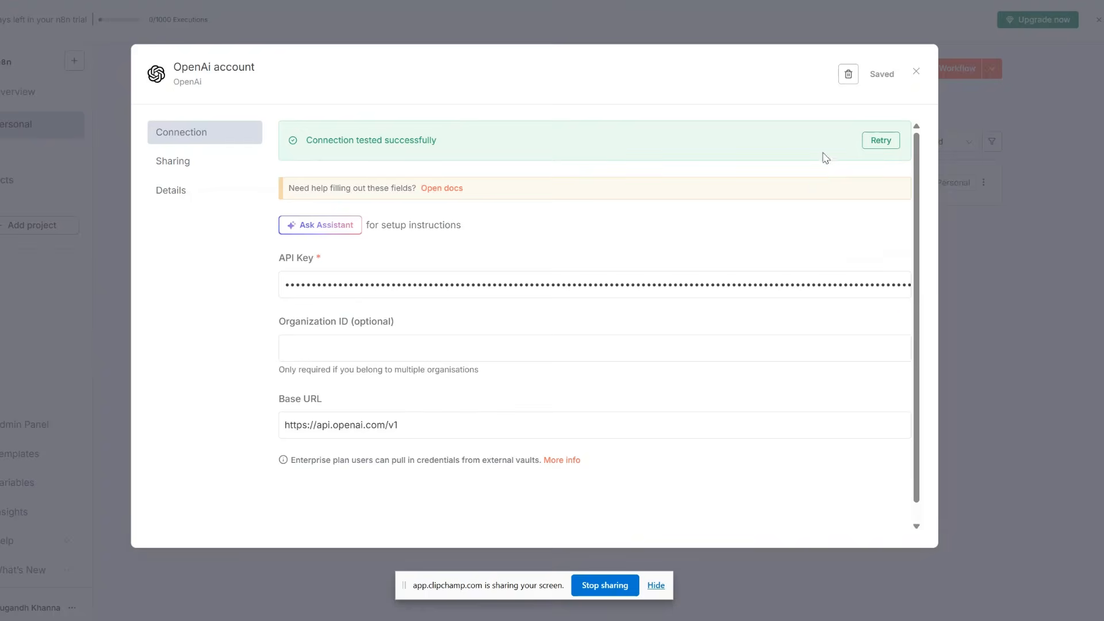